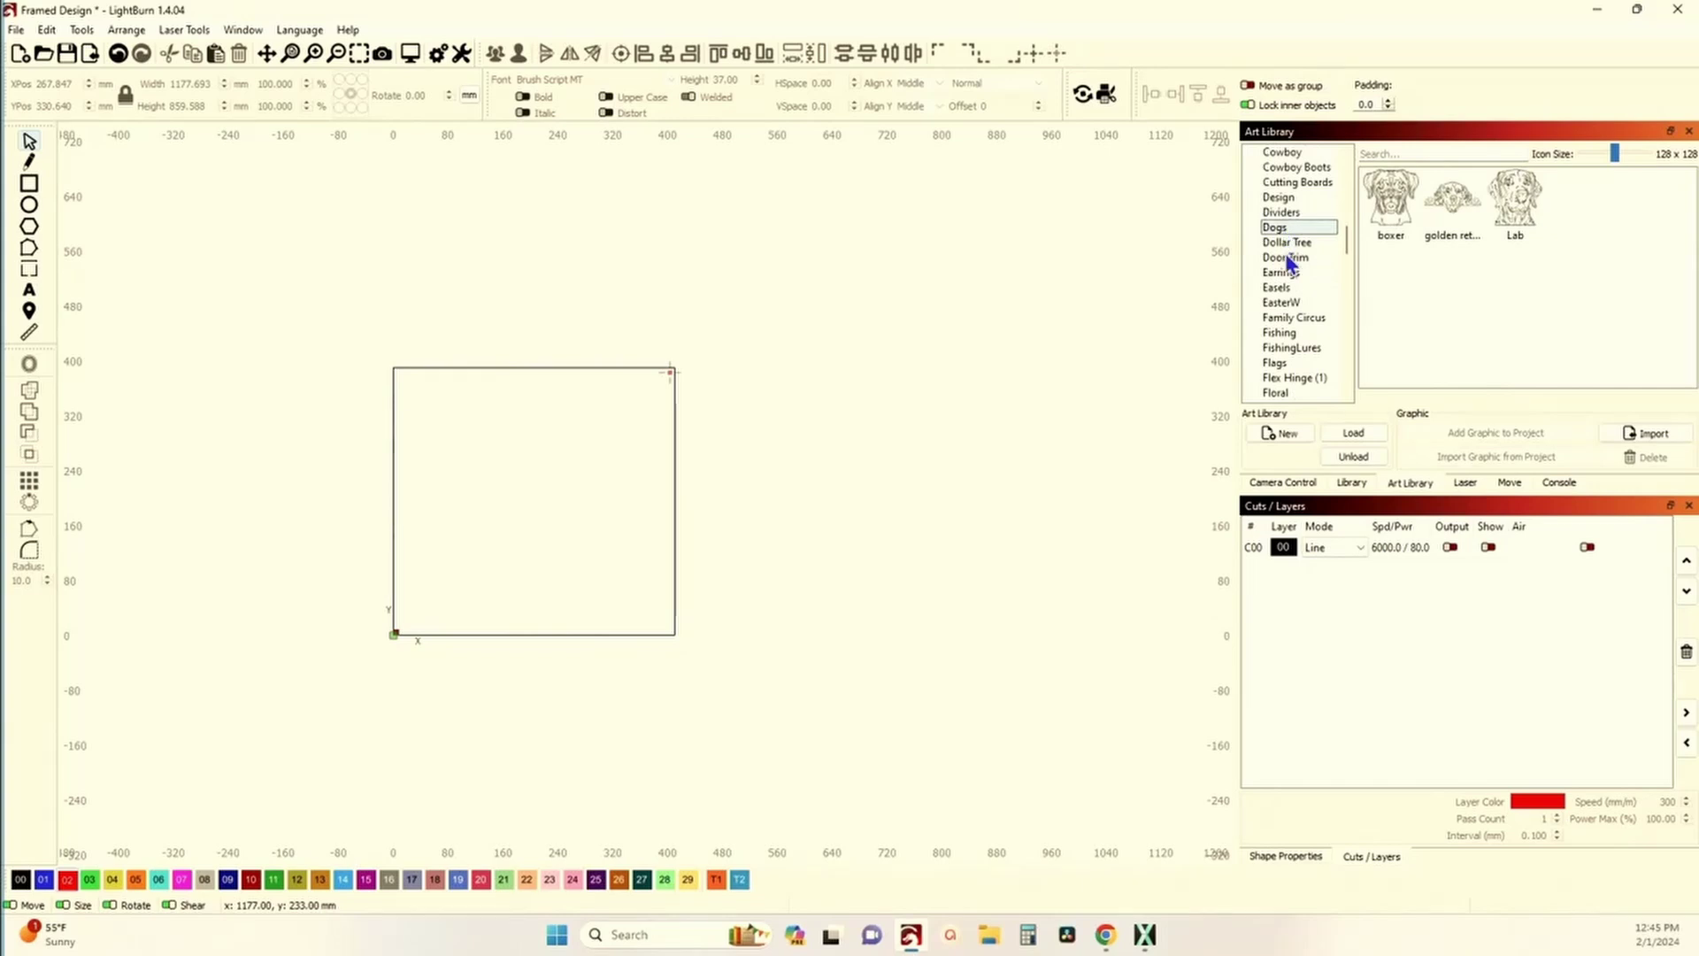
- Insert the dog print graphic from the Pet Feeder category of the art library into the project
scroll(1296, 305, down, 4)
scroll(1296, 307, down, 1)
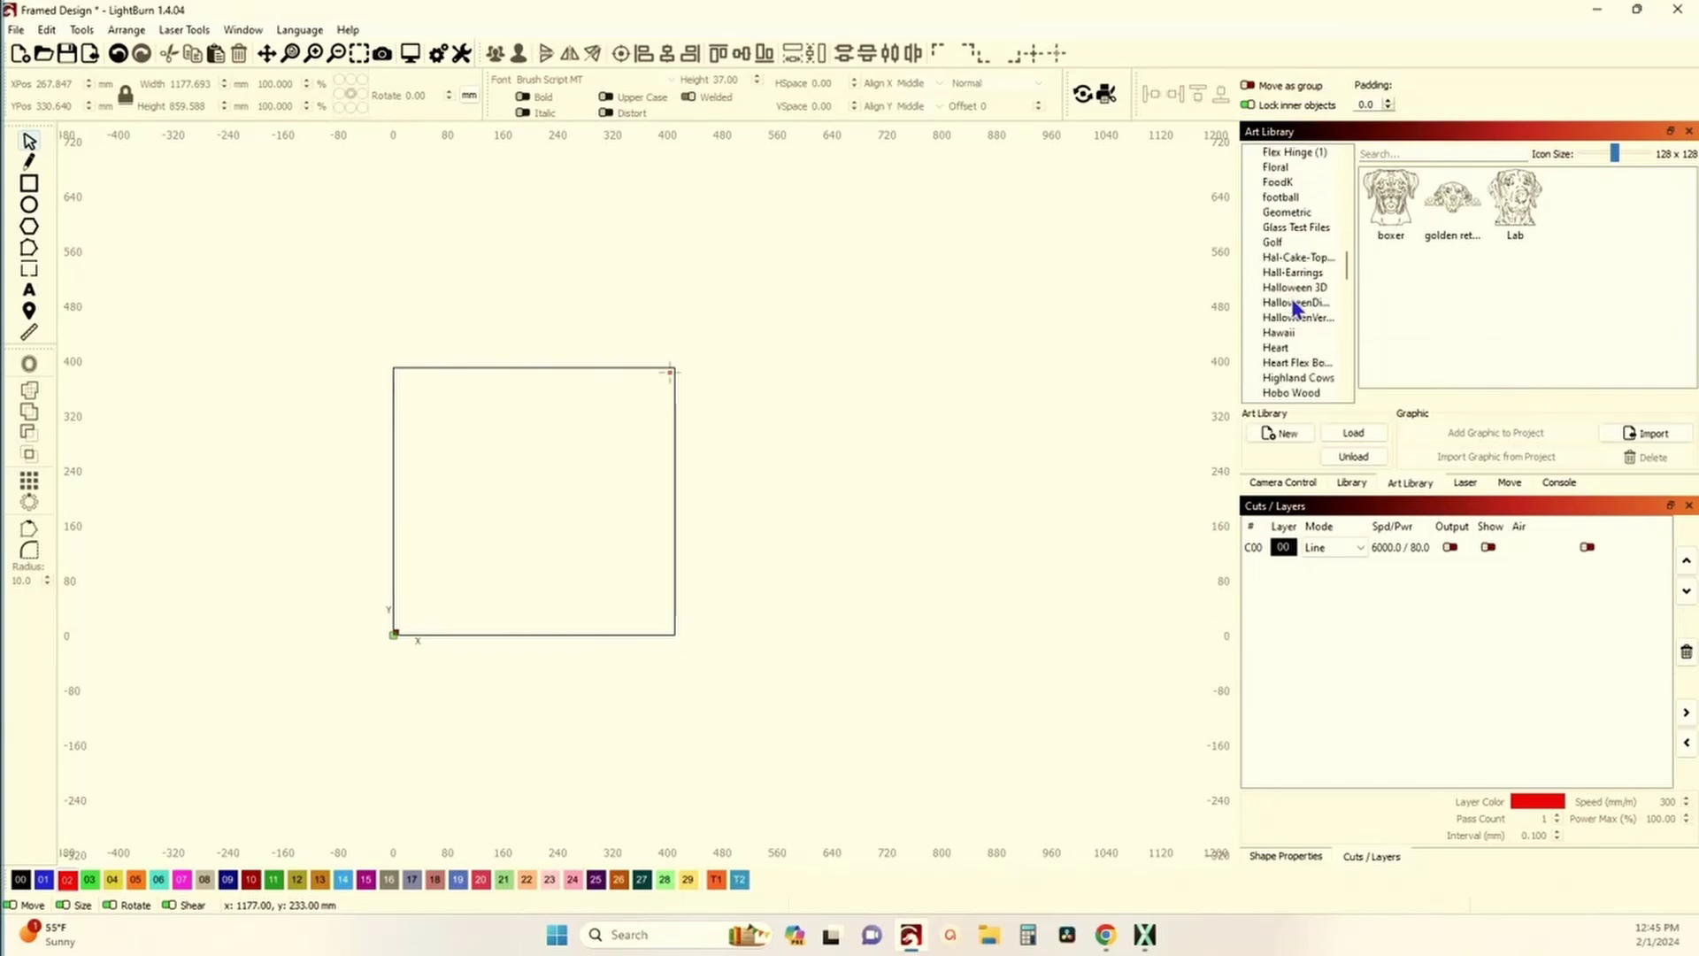
scroll(1301, 232, down, 5)
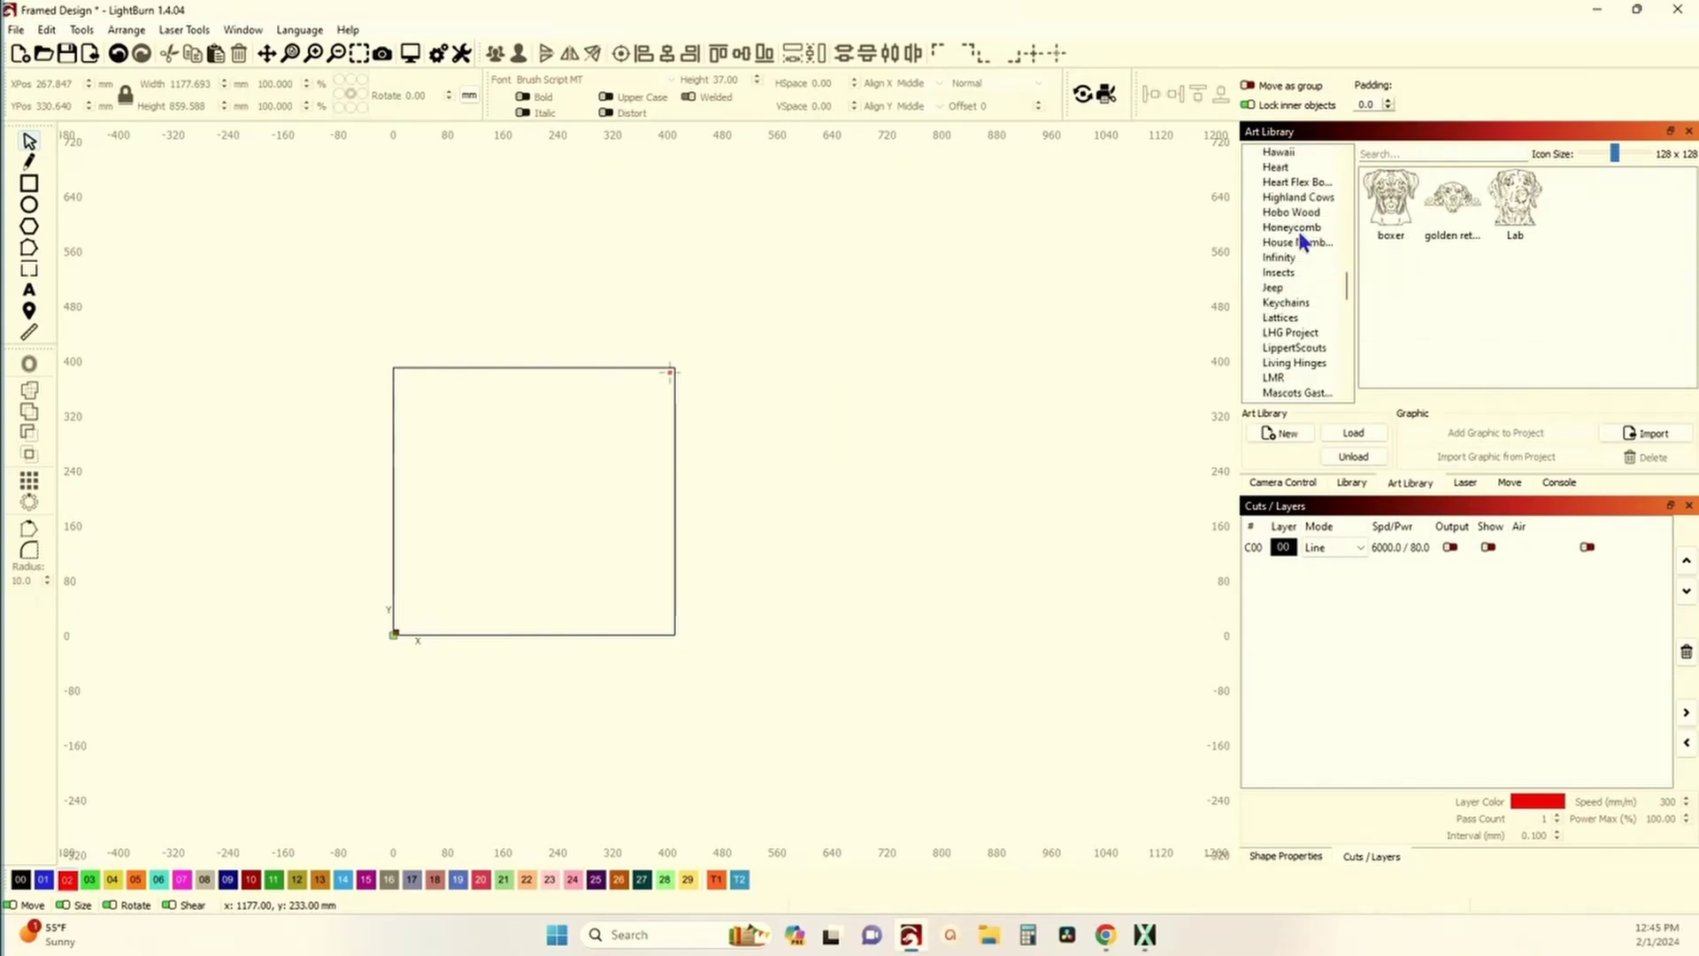
scroll(1297, 336, down, 4)
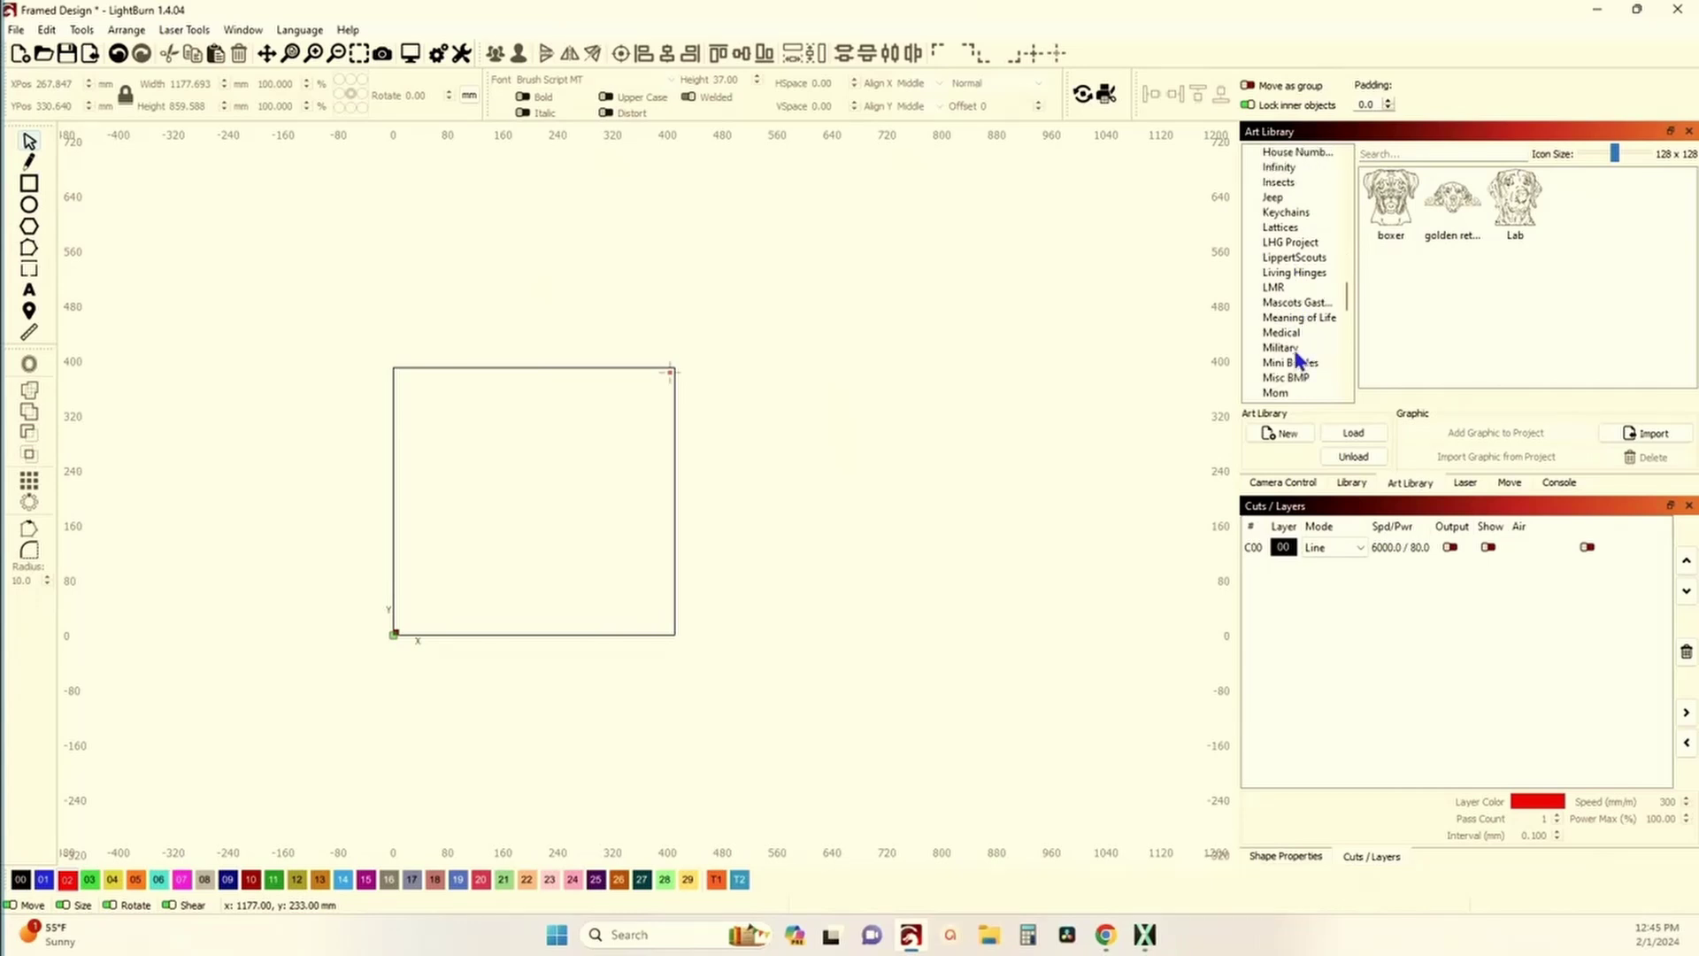
scroll(1312, 372, down, 3)
click(1304, 306)
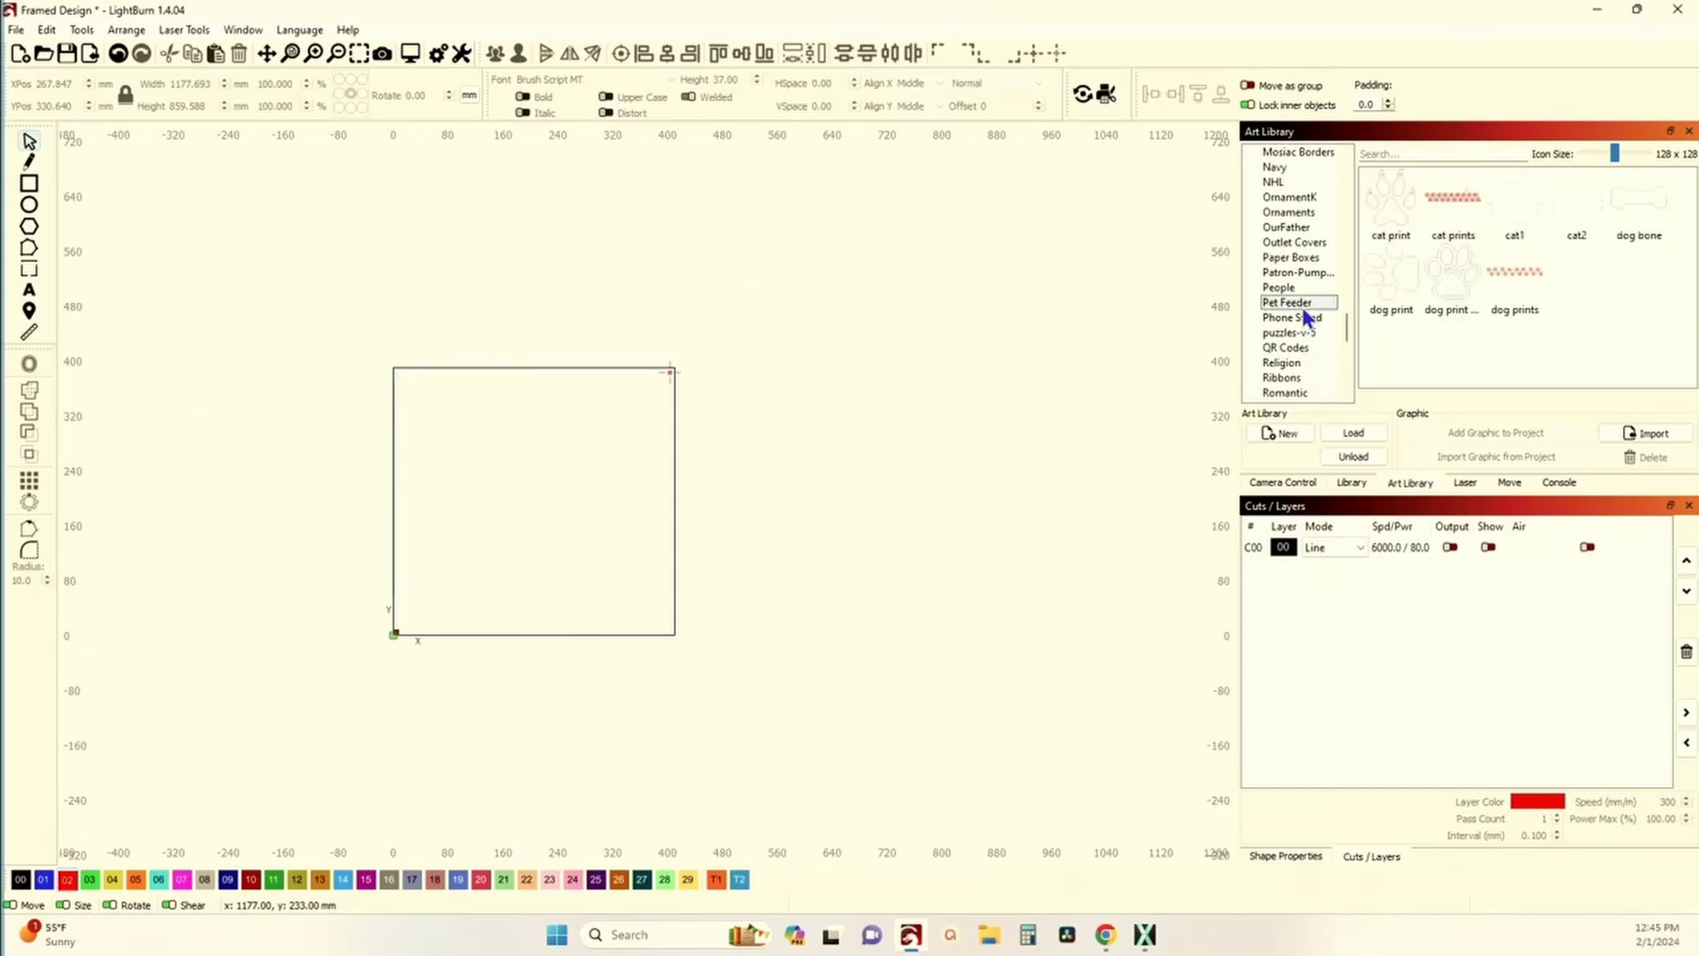
click(1394, 296)
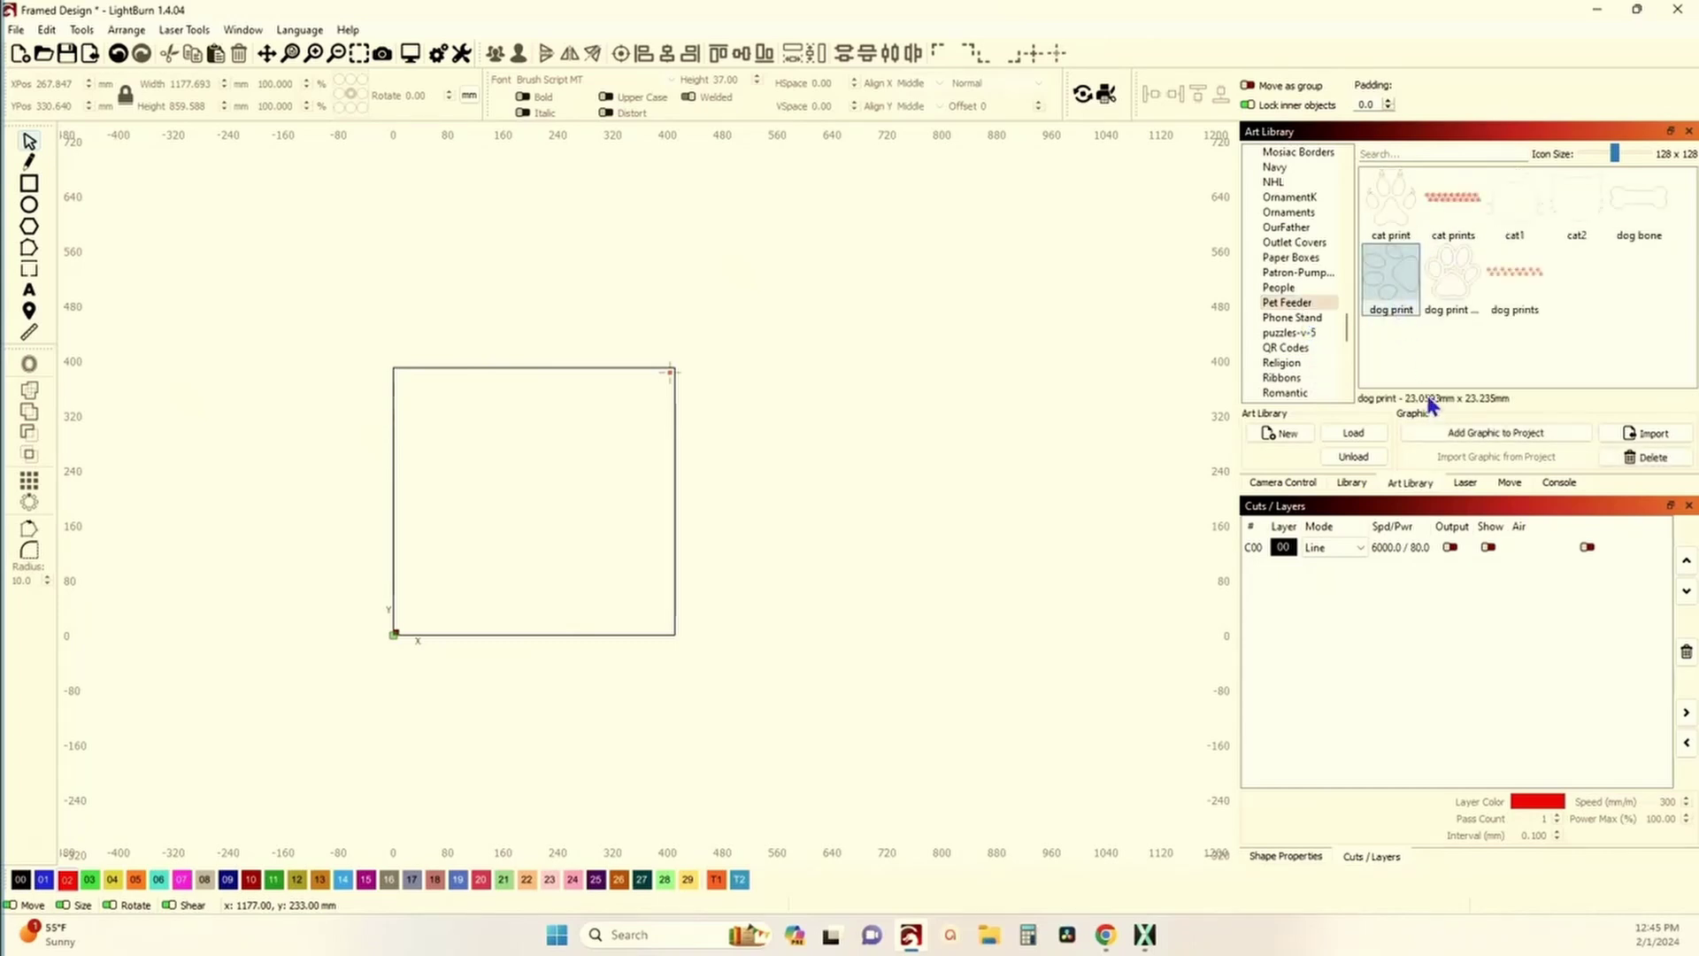
double_click(1403, 291)
- Place the dog print upright in the workspace's upper-left area, at about X 60 mm, Y 302 mm
scroll(677, 518, up, 5)
scroll(677, 529, down, 3)
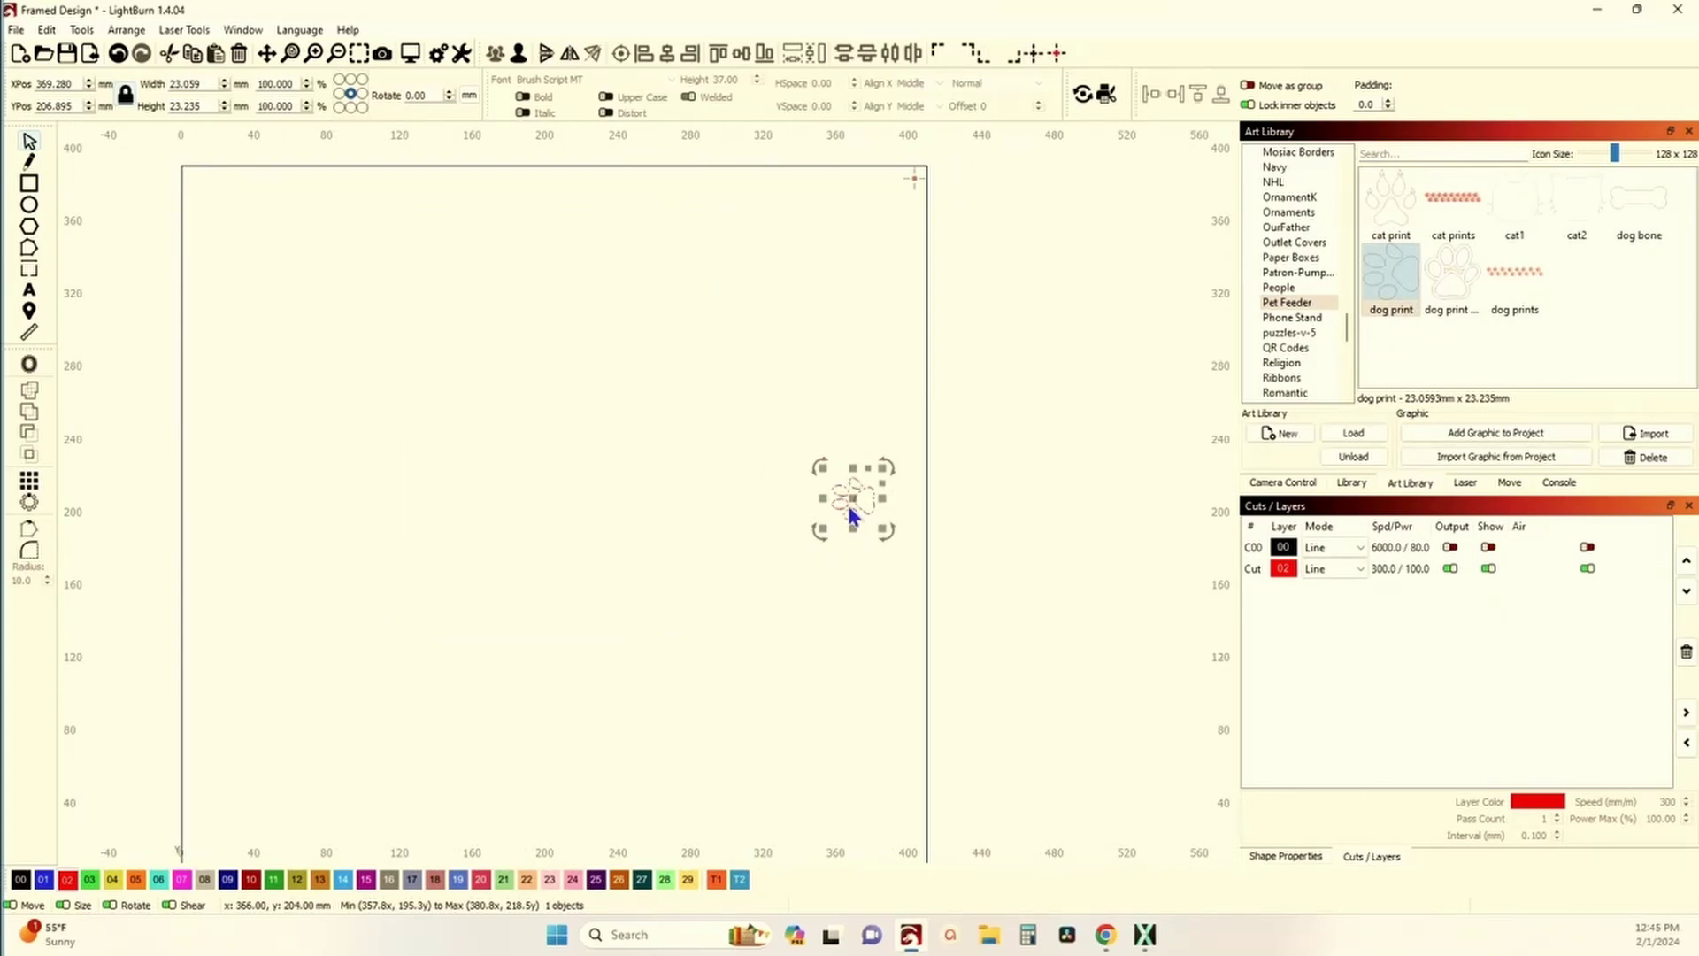
drag(846, 507, 292, 328)
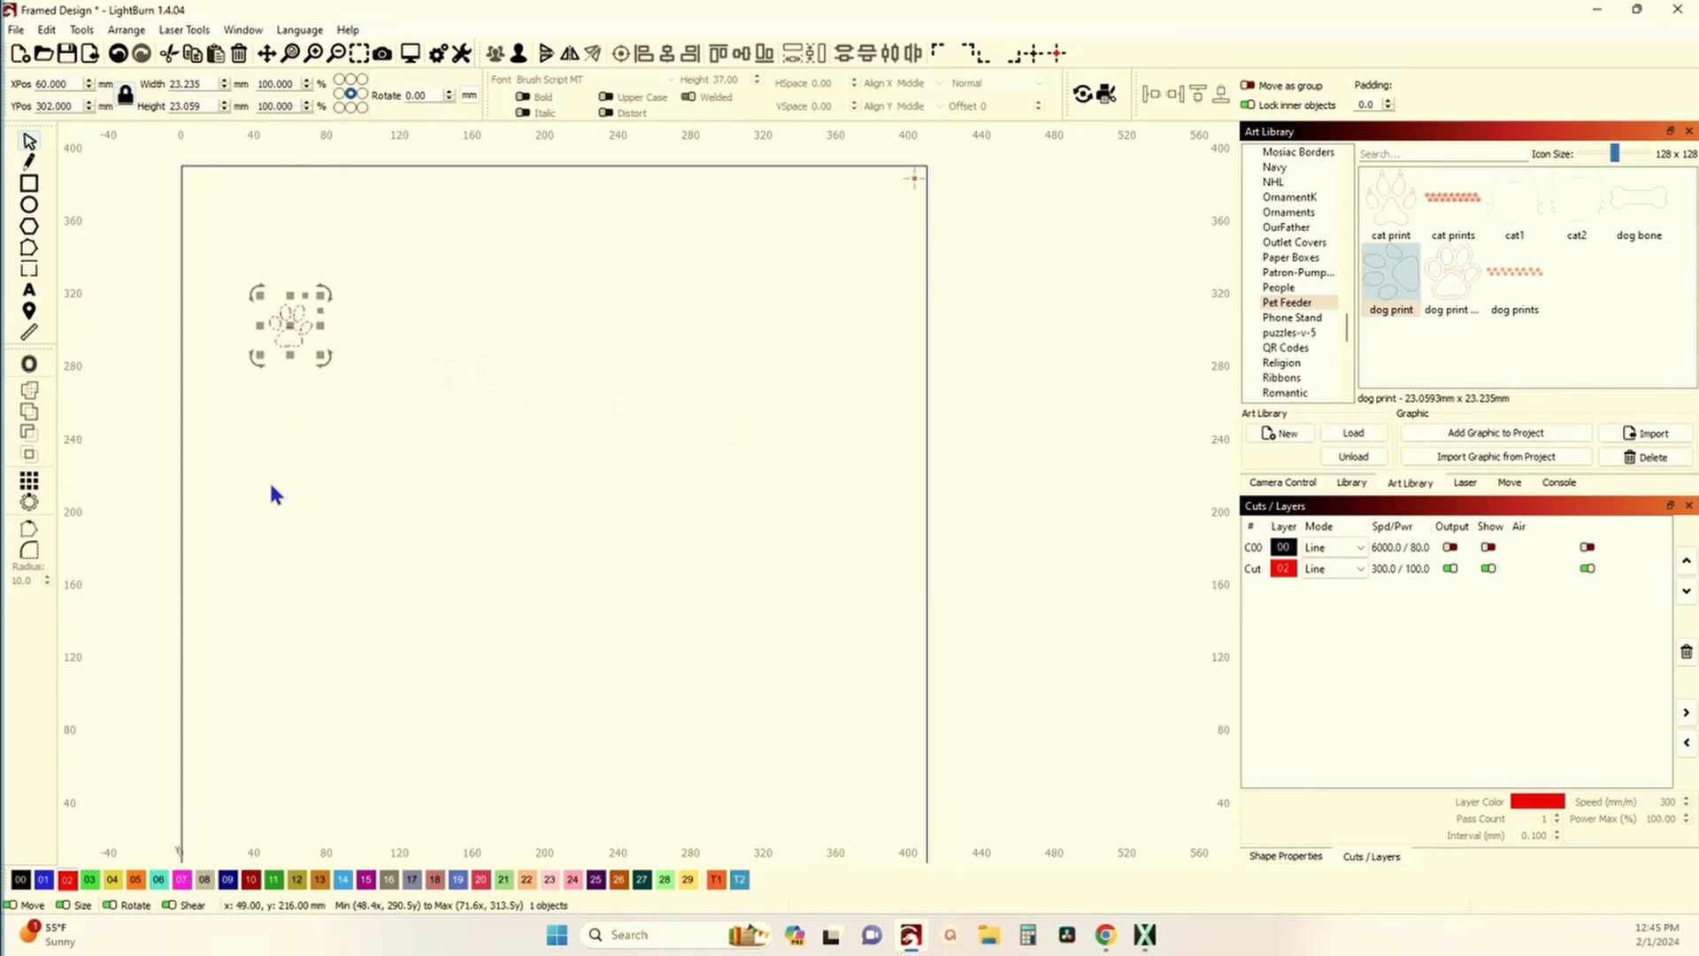
- Assign the dog print to layer 00, enable that layer's output and visibility, and set its mode to Fill
drag(306, 502, 398, 515)
click(20, 879)
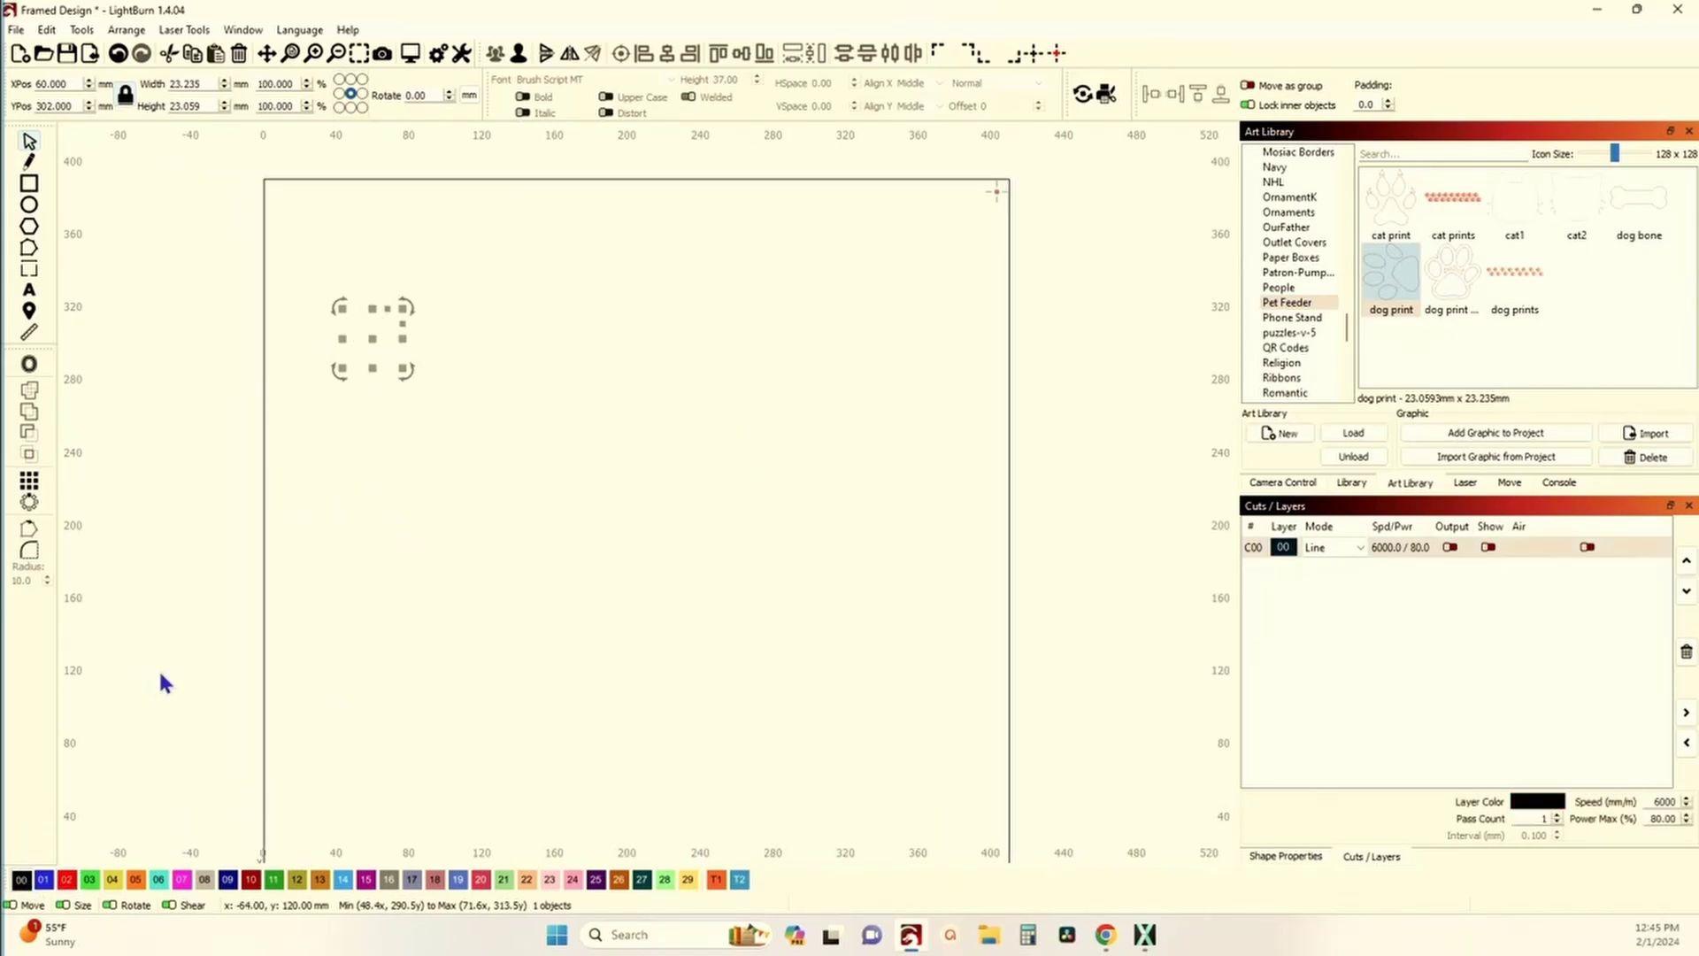
click(1451, 547)
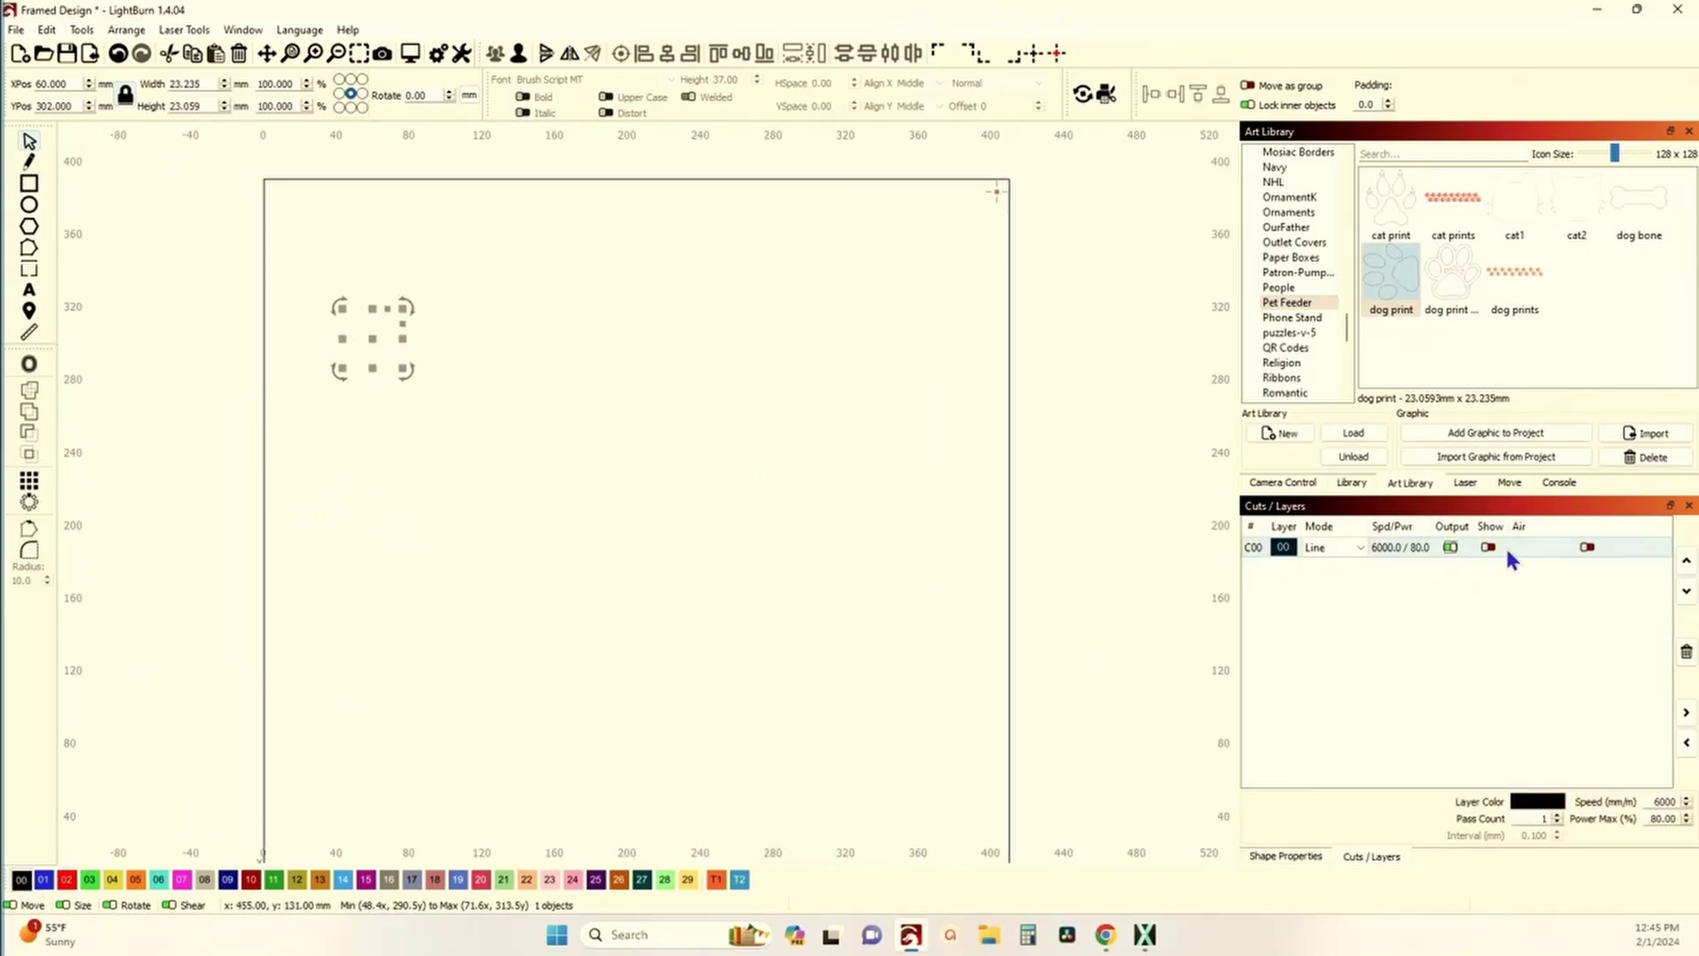
click(1489, 547)
click(1327, 549)
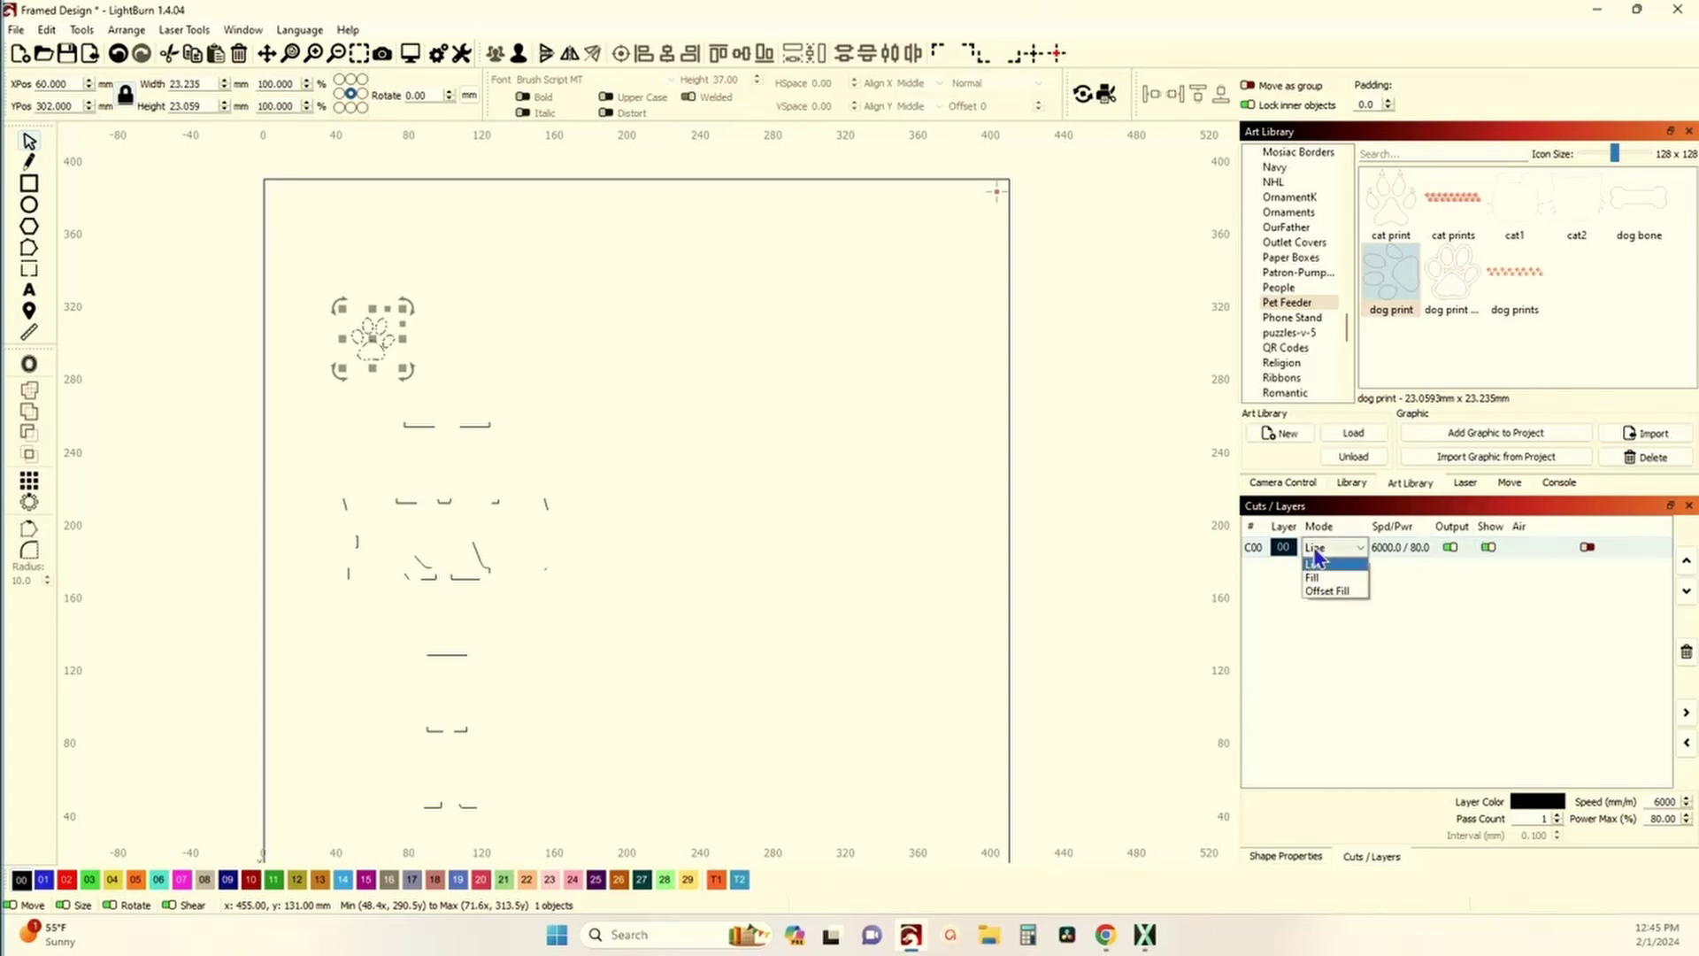
click(1337, 578)
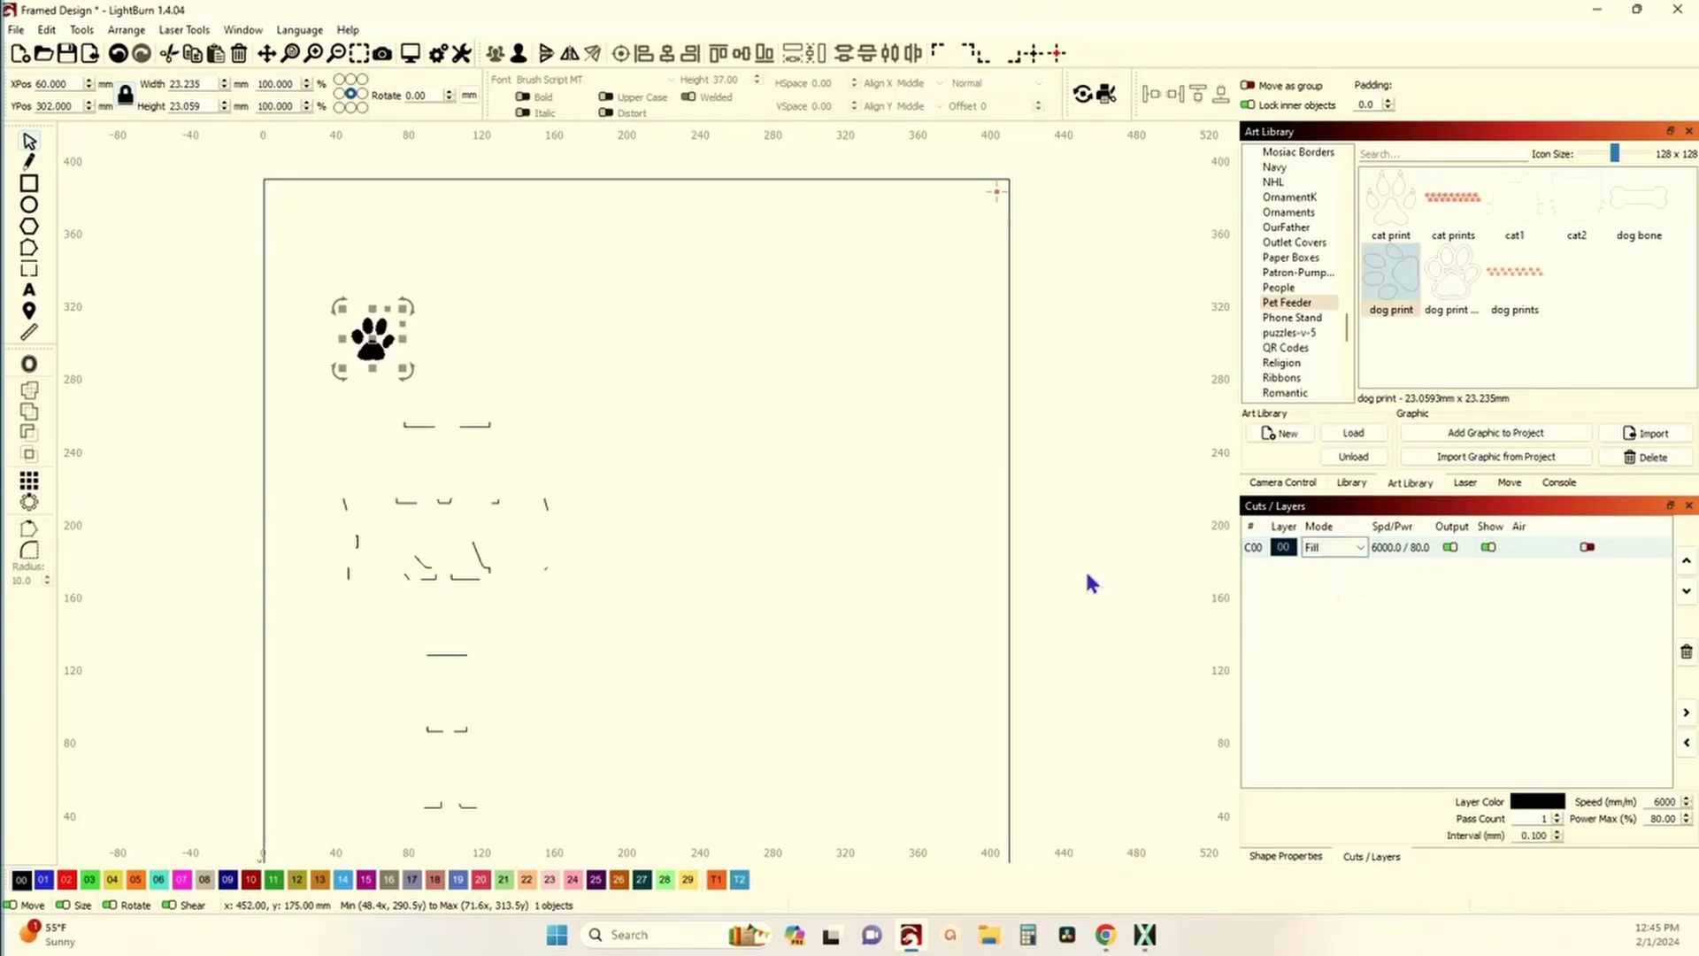
- Delete the leftover line fragments and the logo text below and to the left of the paw print
click(761, 506)
scroll(371, 486, down, 4)
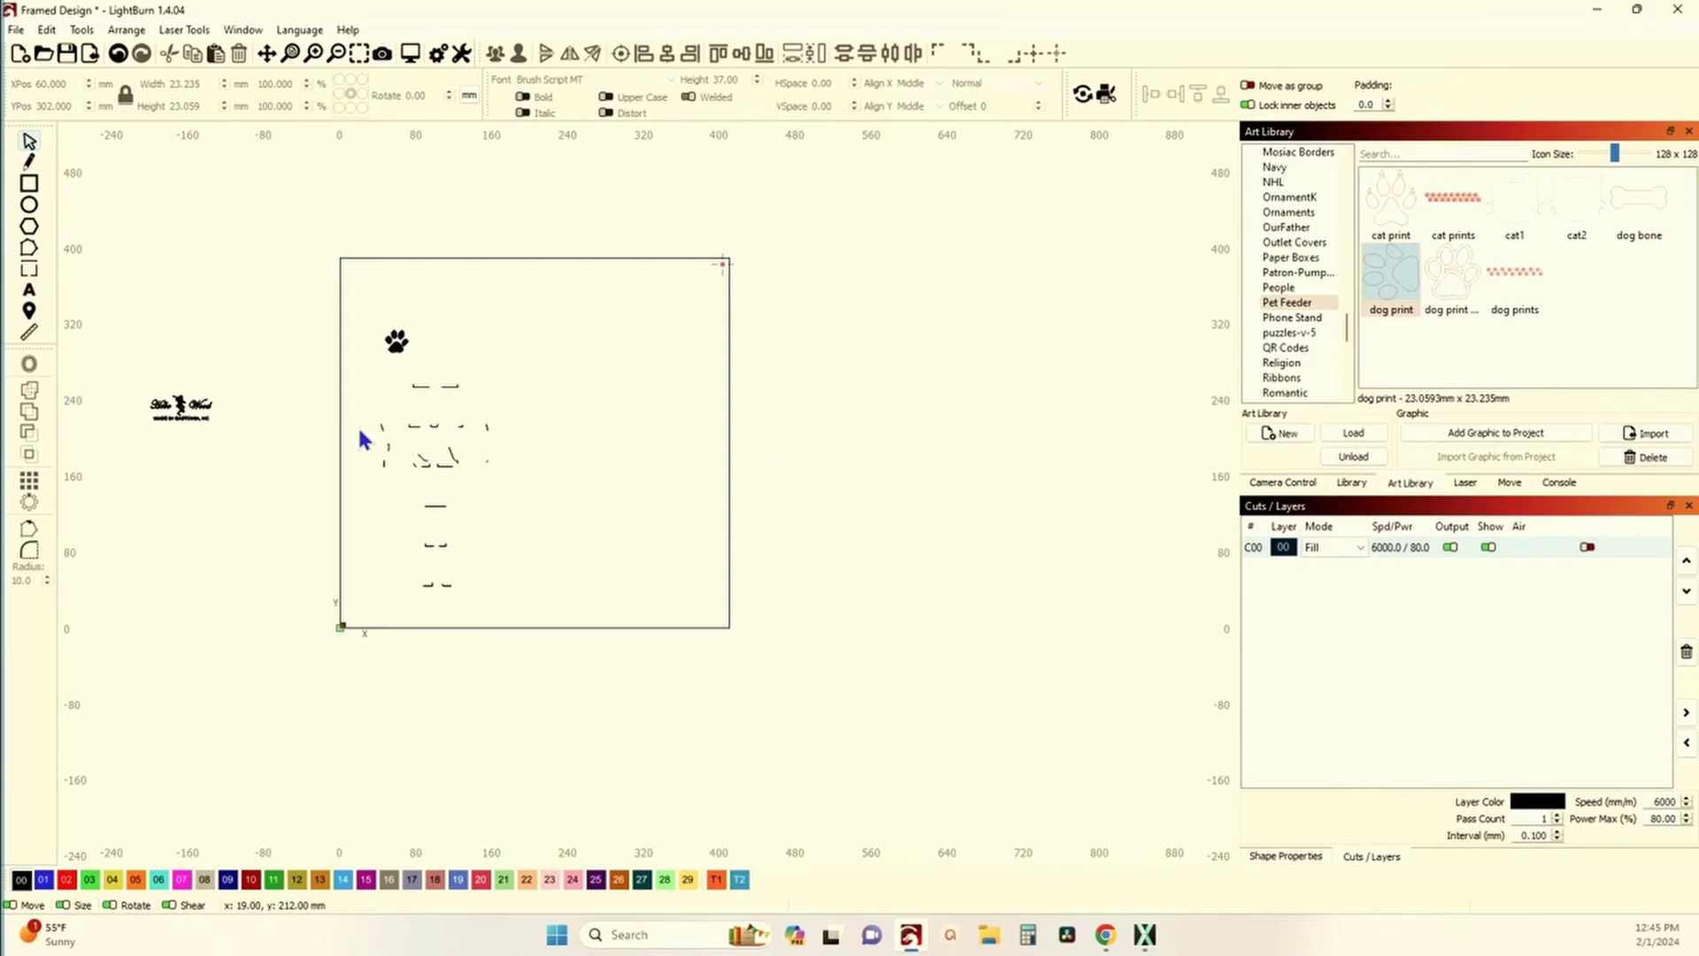
drag(109, 340, 538, 696)
key(Delete)
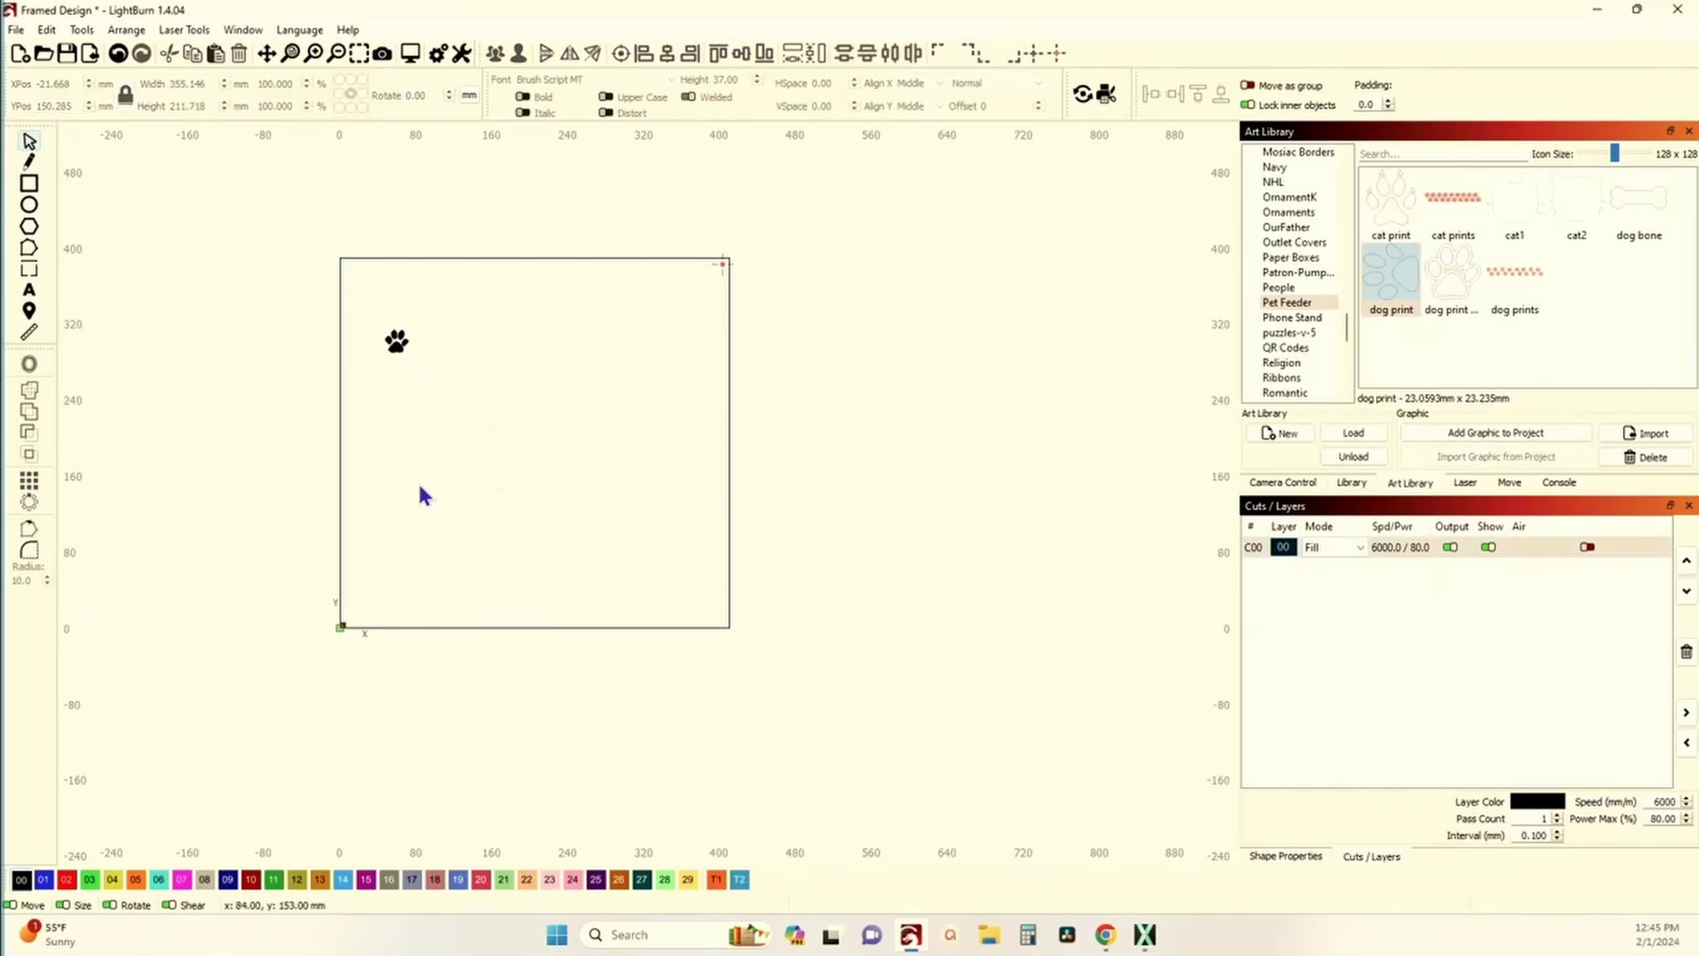
- Start a grid array of the paw print and set it to 5 columns
scroll(417, 481, up, 3)
key(ctrl+shift+a)
drag(511, 343, 589, 460)
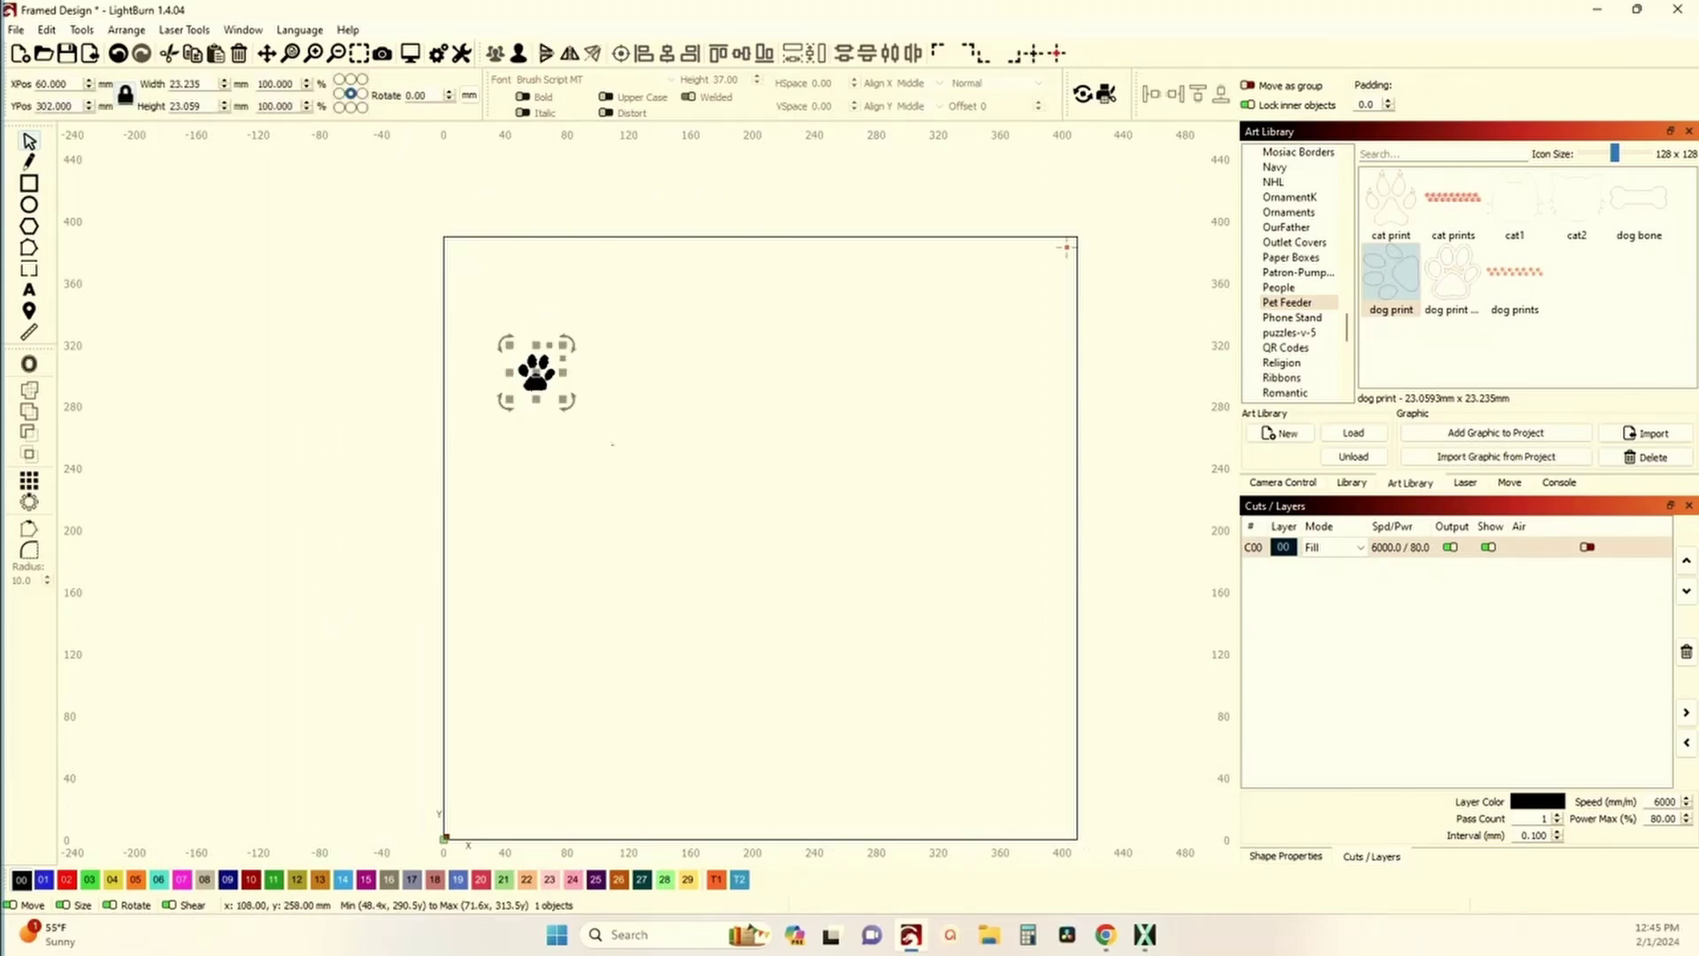
click(29, 481)
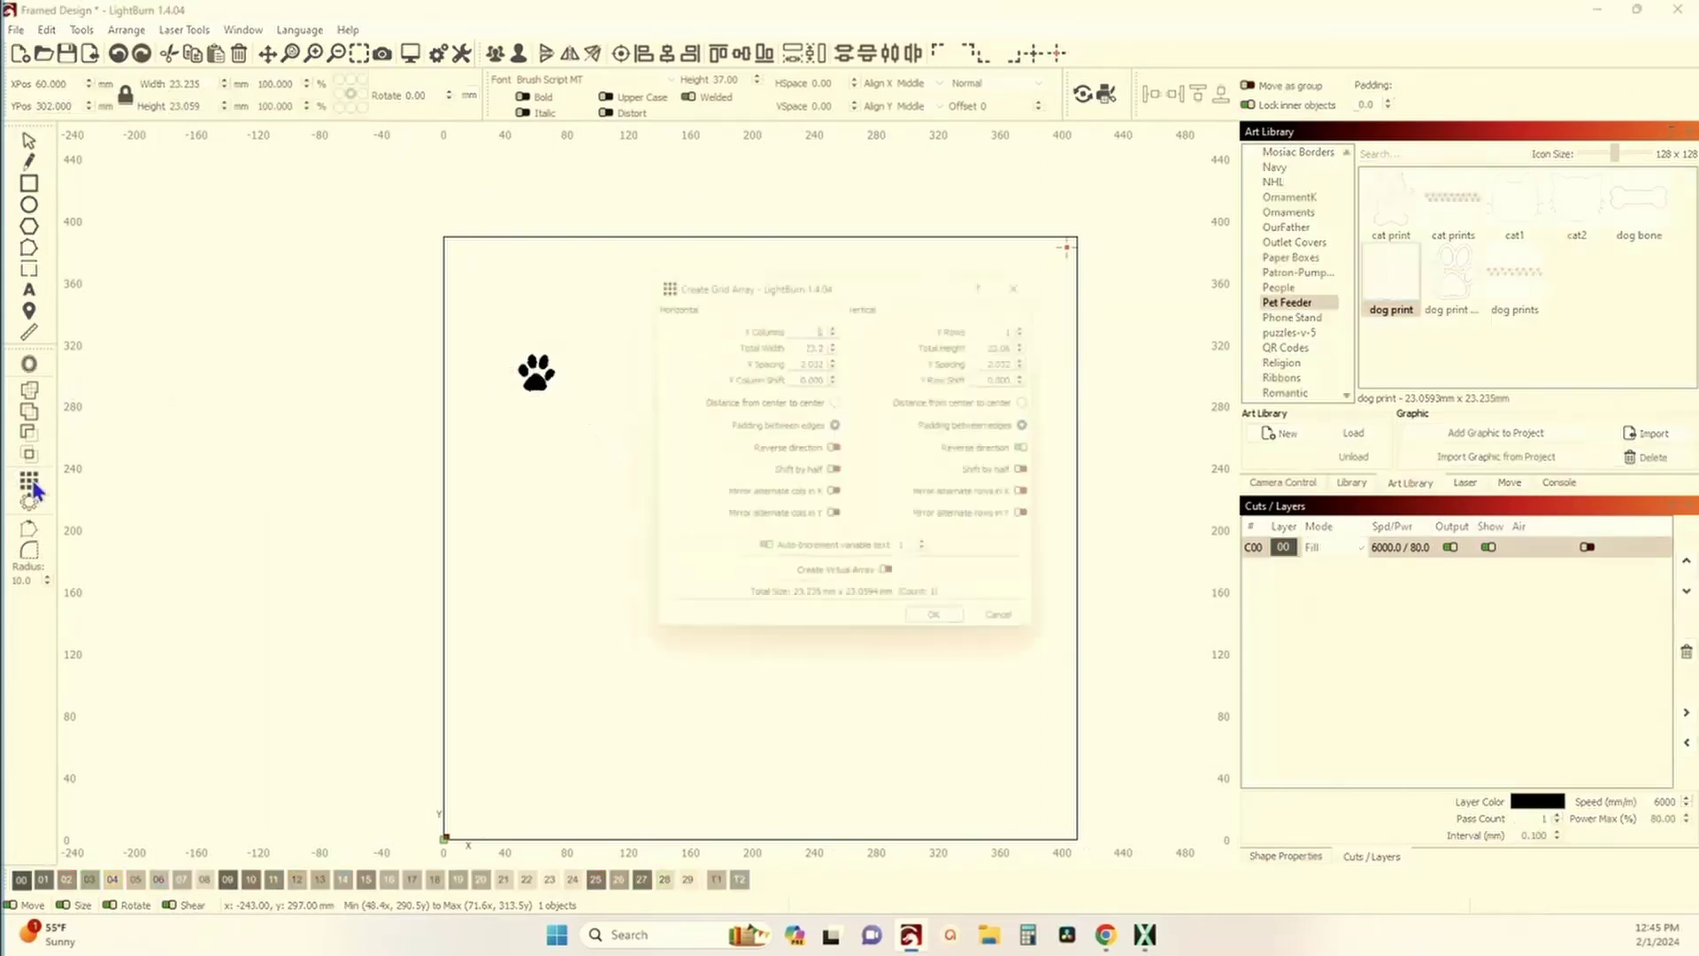
drag(840, 268, 1152, 266)
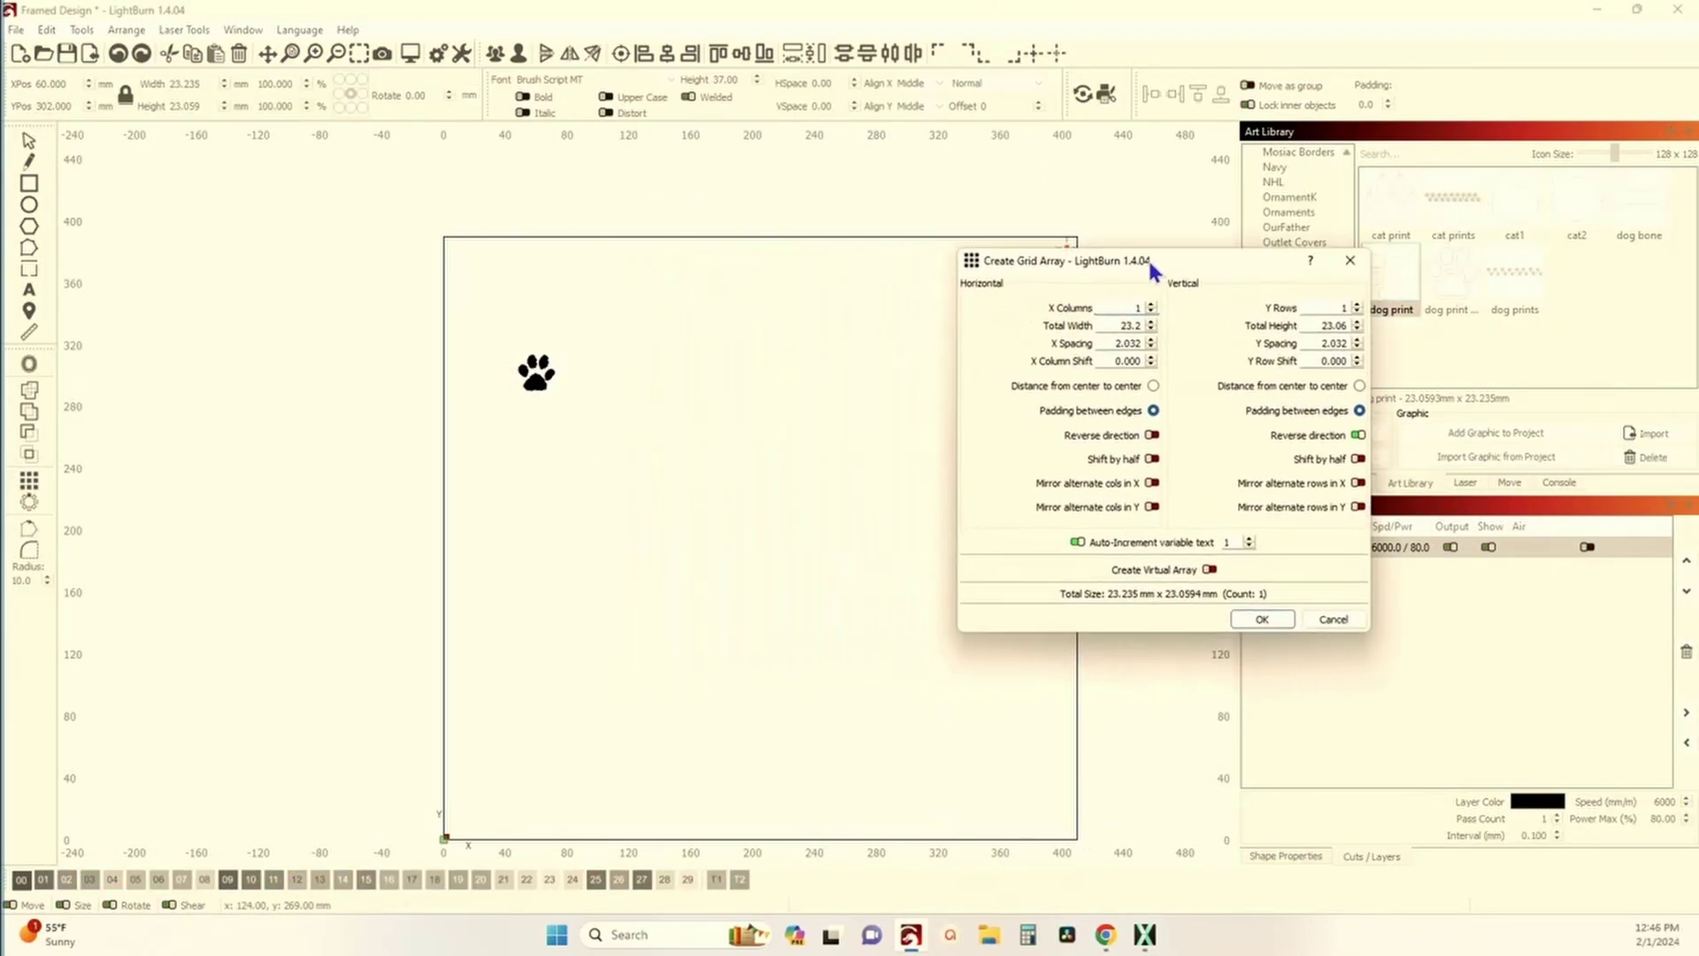
click(1150, 304)
click(1151, 304)
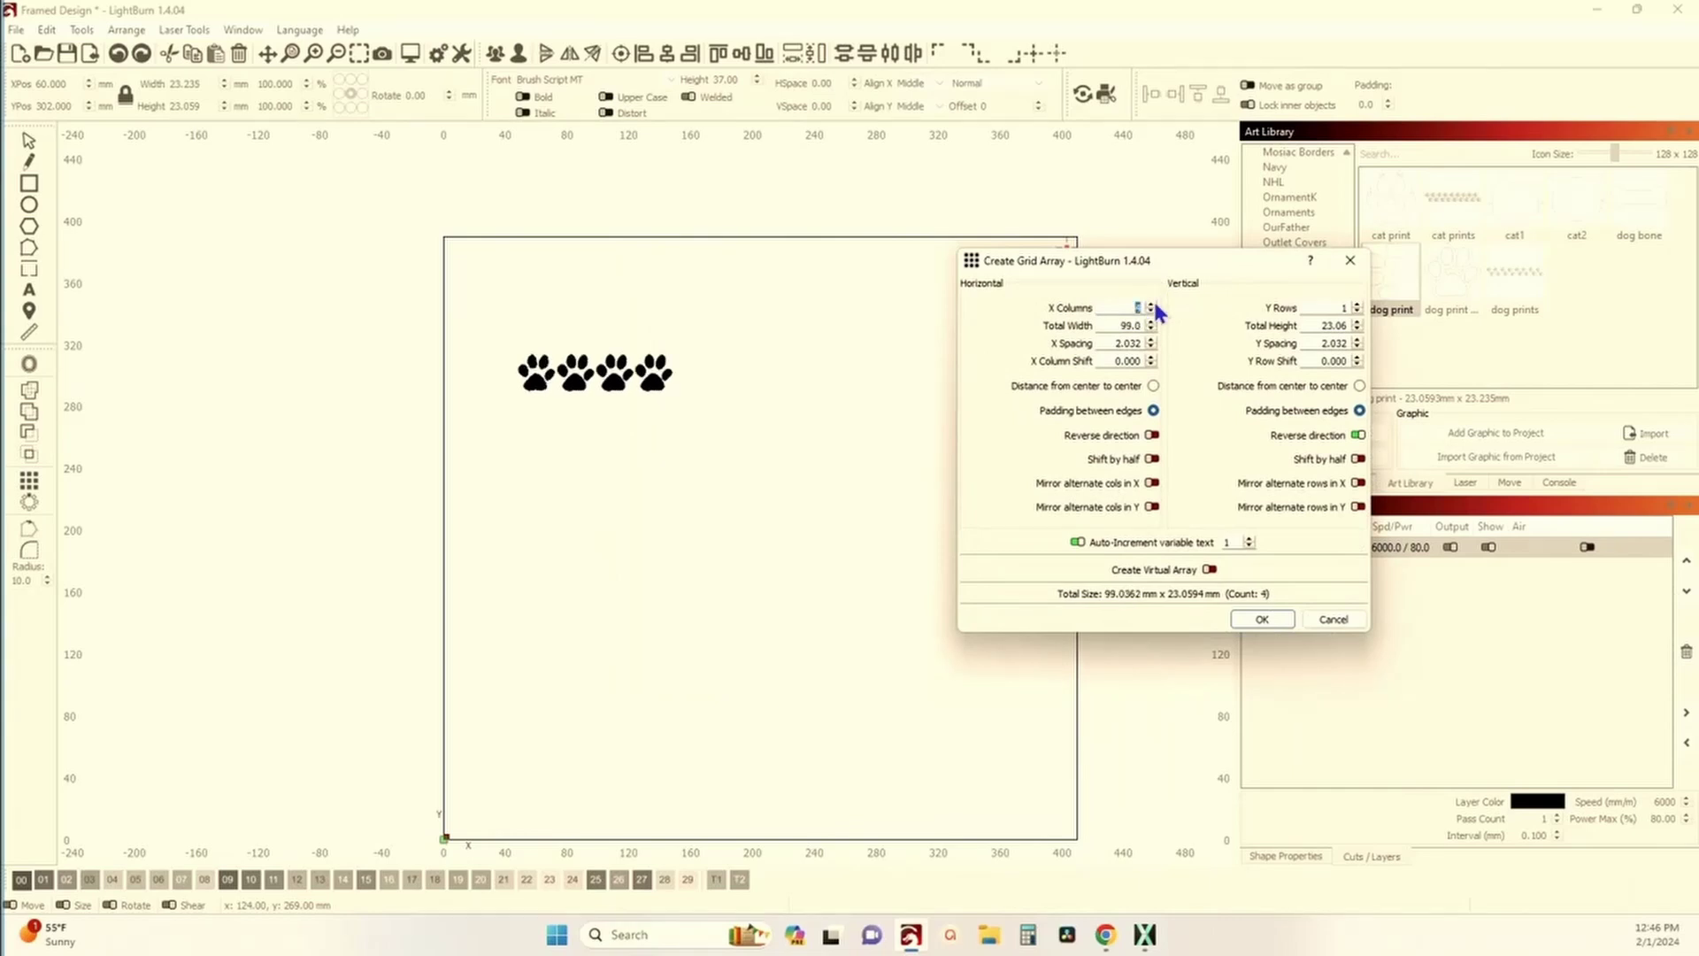
click(1150, 304)
click(1151, 304)
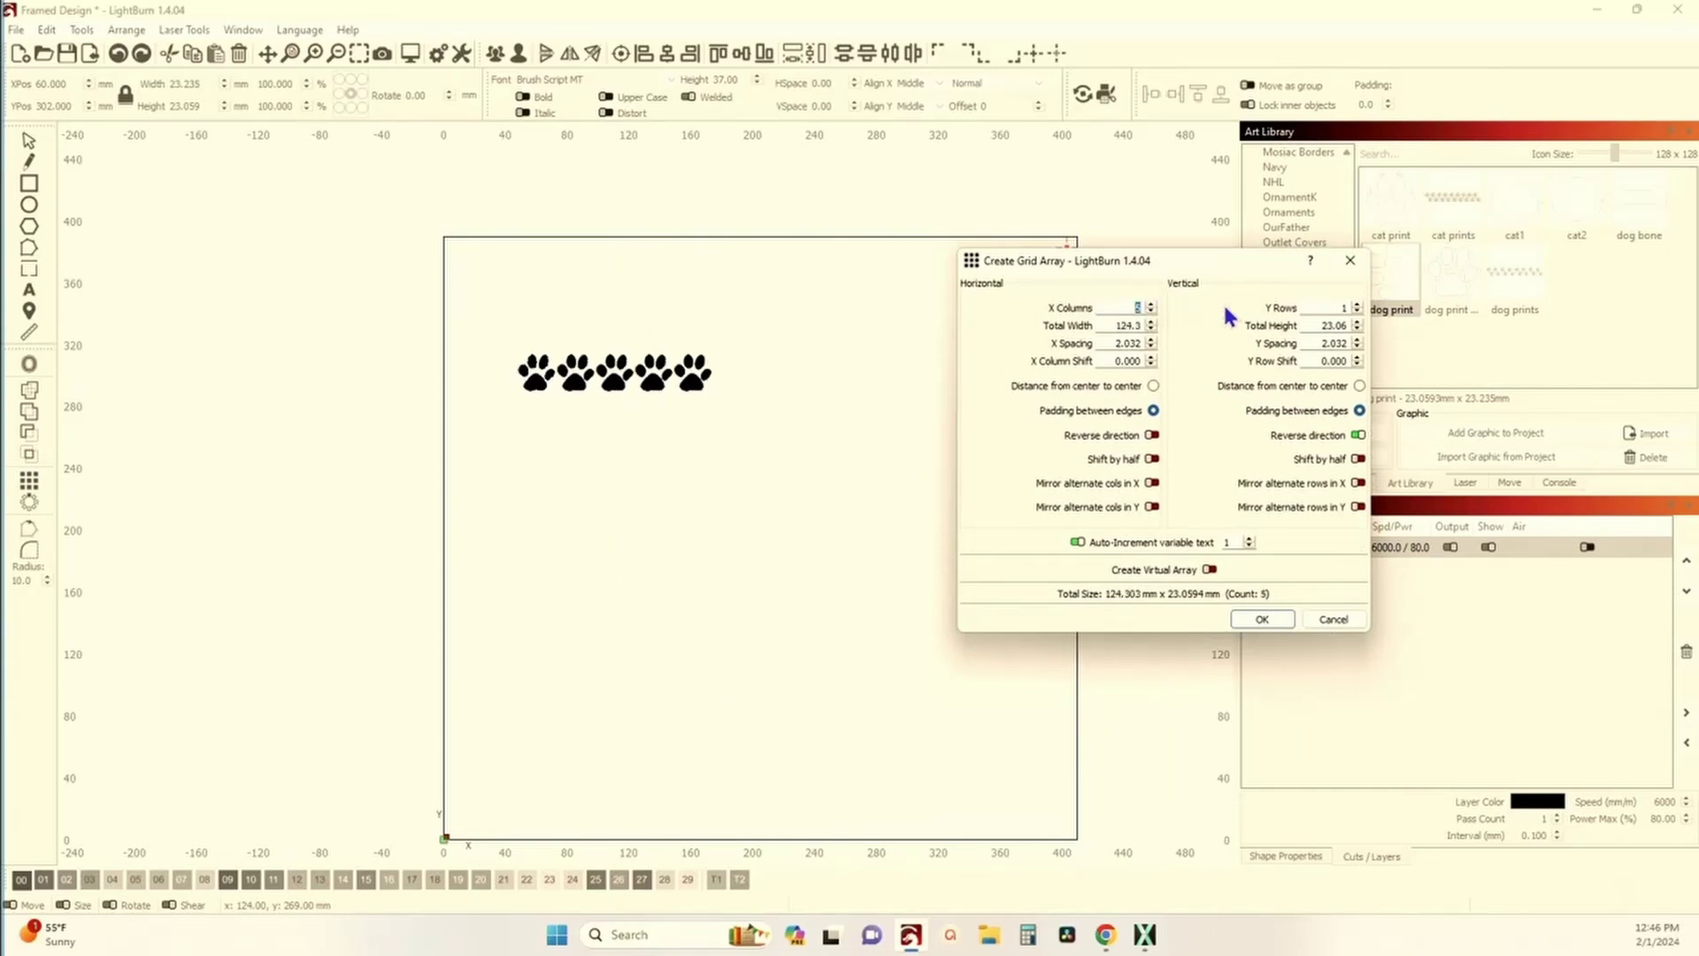
- Set the paw print array to 6 rows
click(1357, 304)
click(1357, 305)
click(1358, 304)
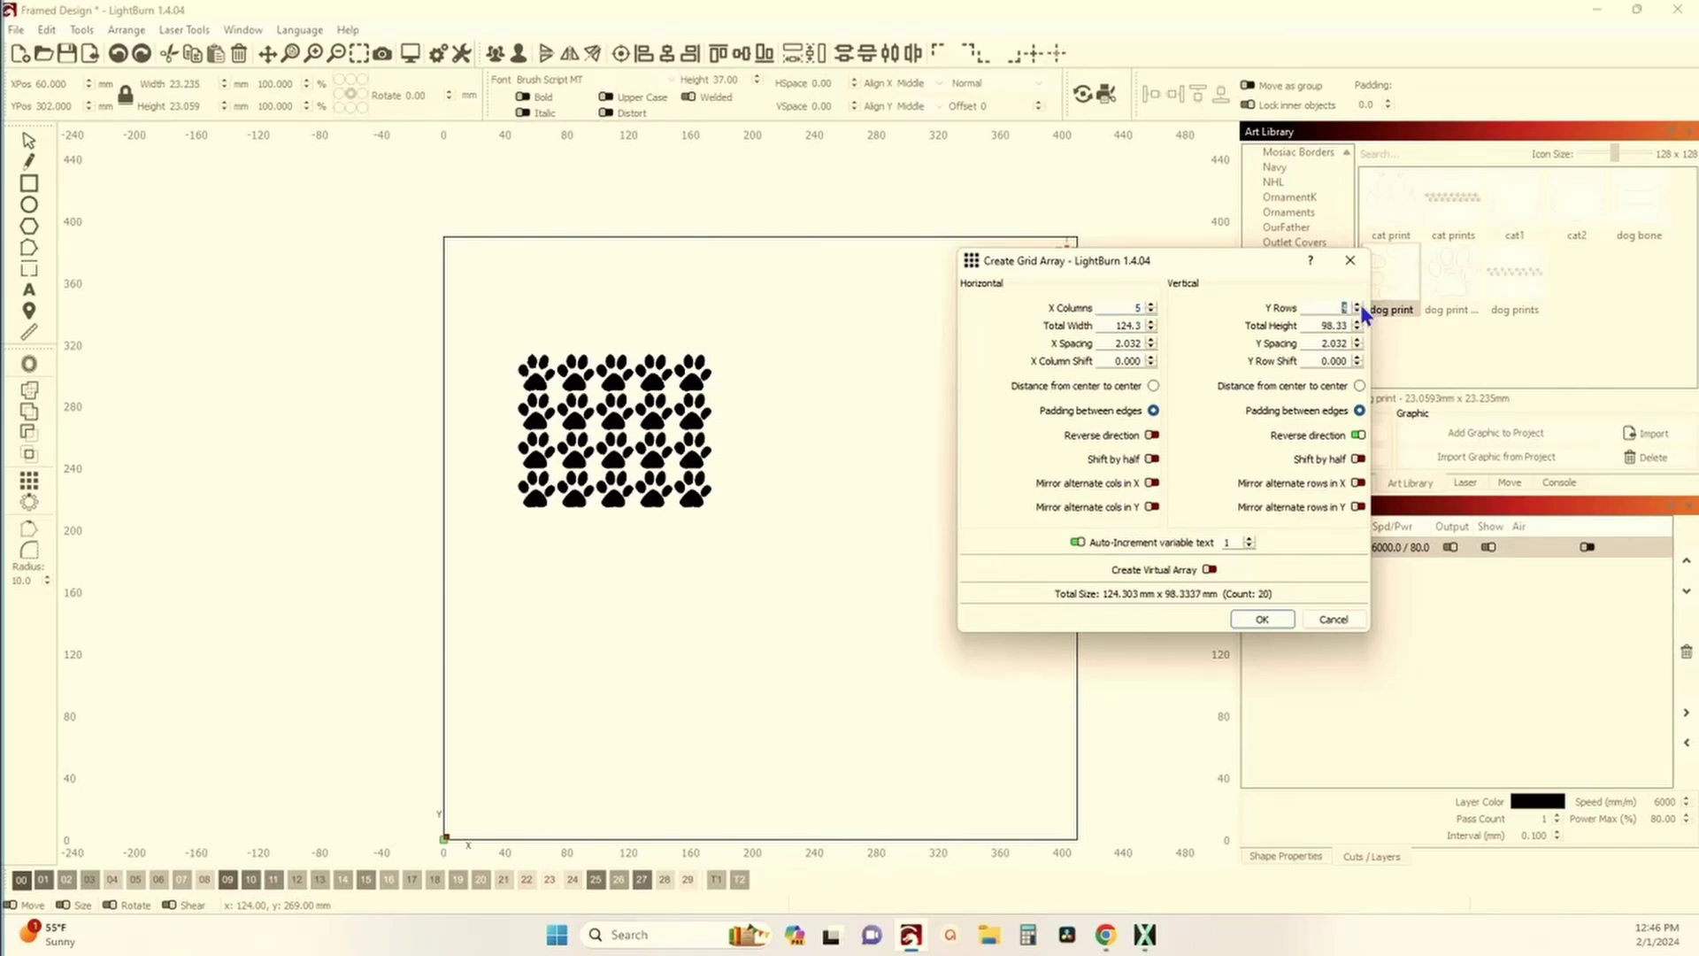
click(1357, 305)
click(1357, 305)
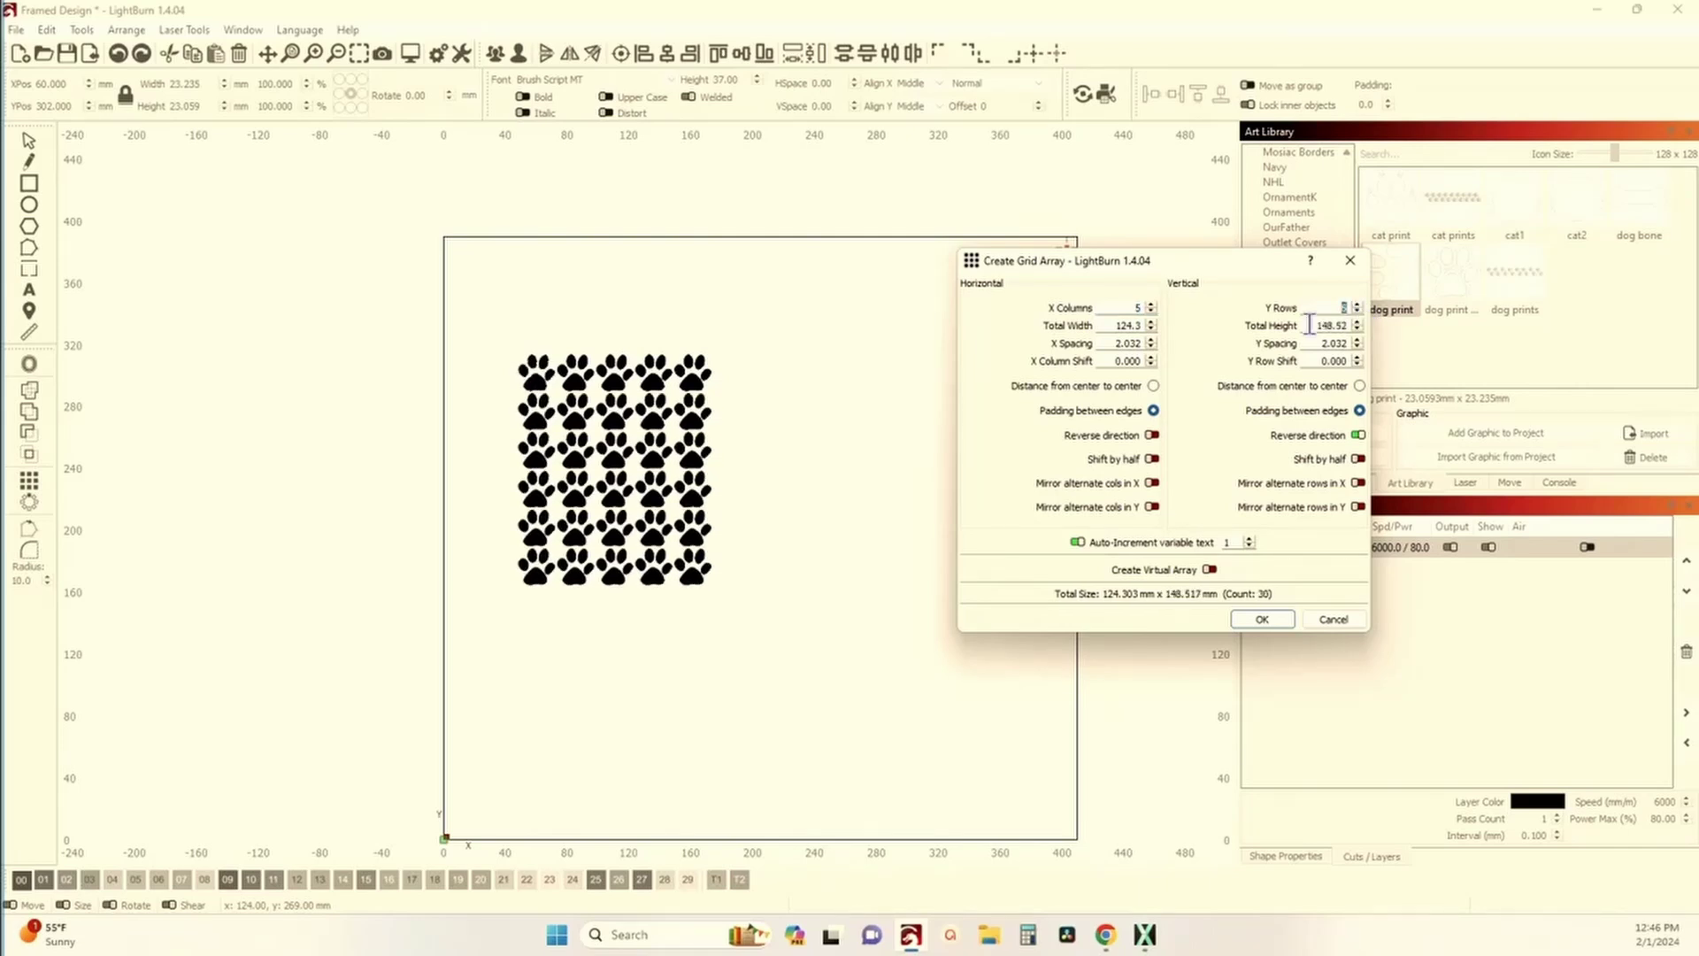
- Set both the X and Y spacing of the paw print array to 6.032 mm
click(1151, 340)
click(1151, 340)
click(1150, 340)
click(1150, 340)
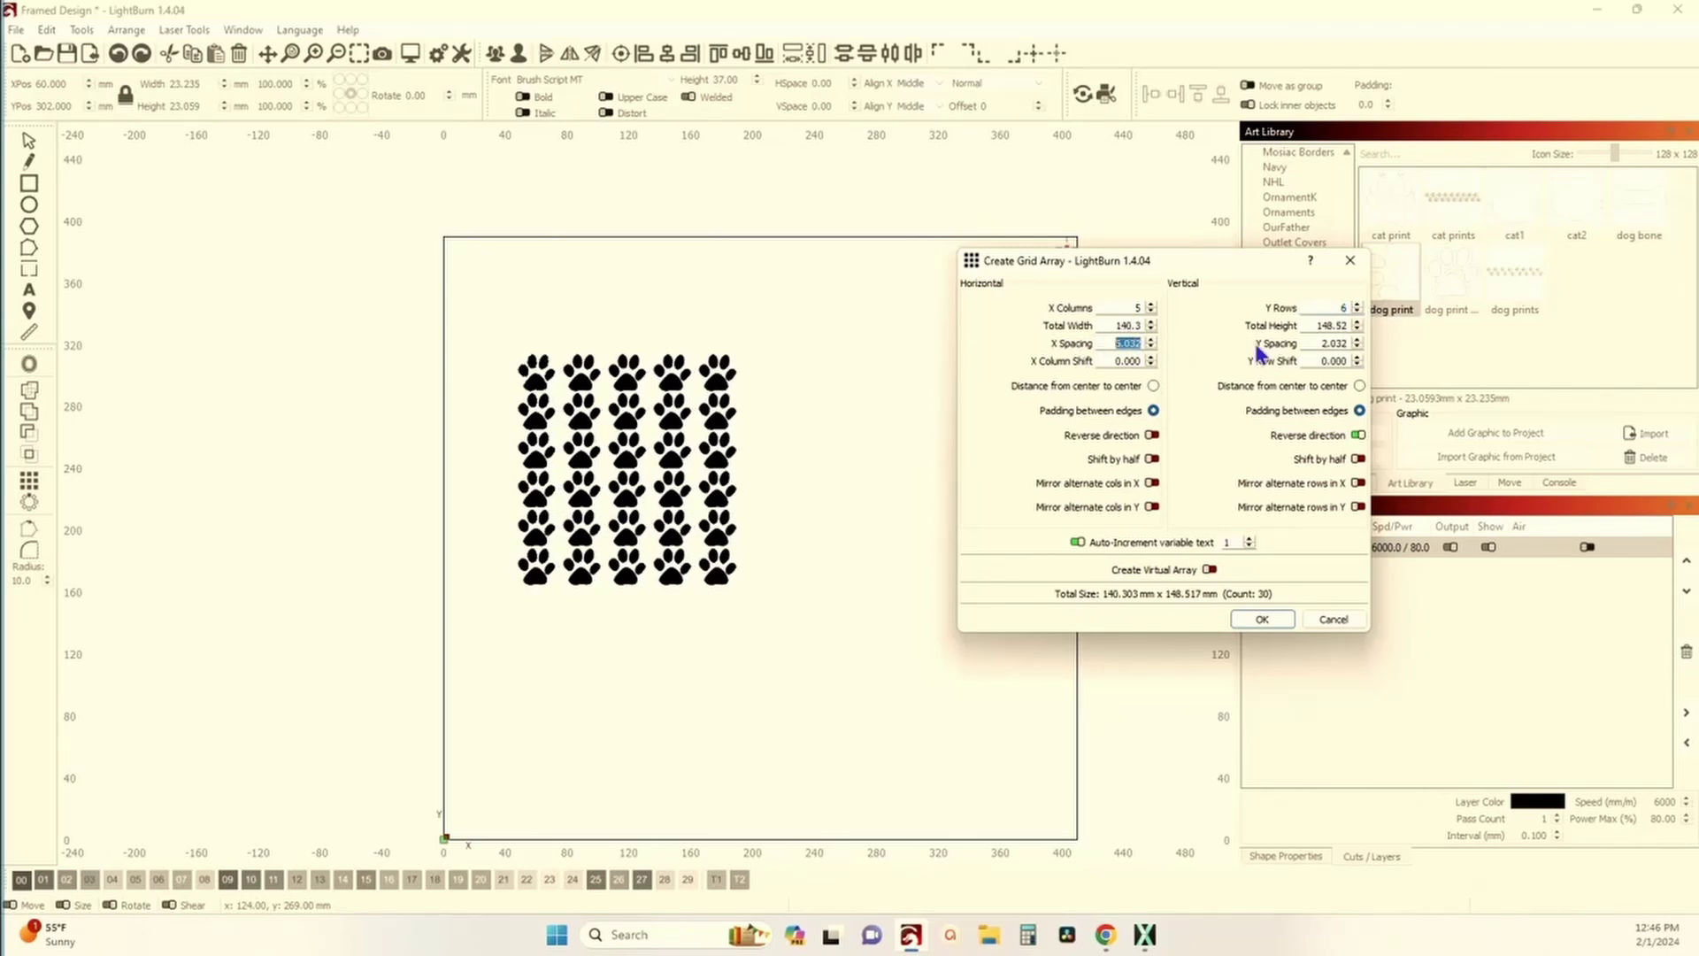
click(1358, 340)
click(1358, 340)
click(1358, 340)
click(1357, 340)
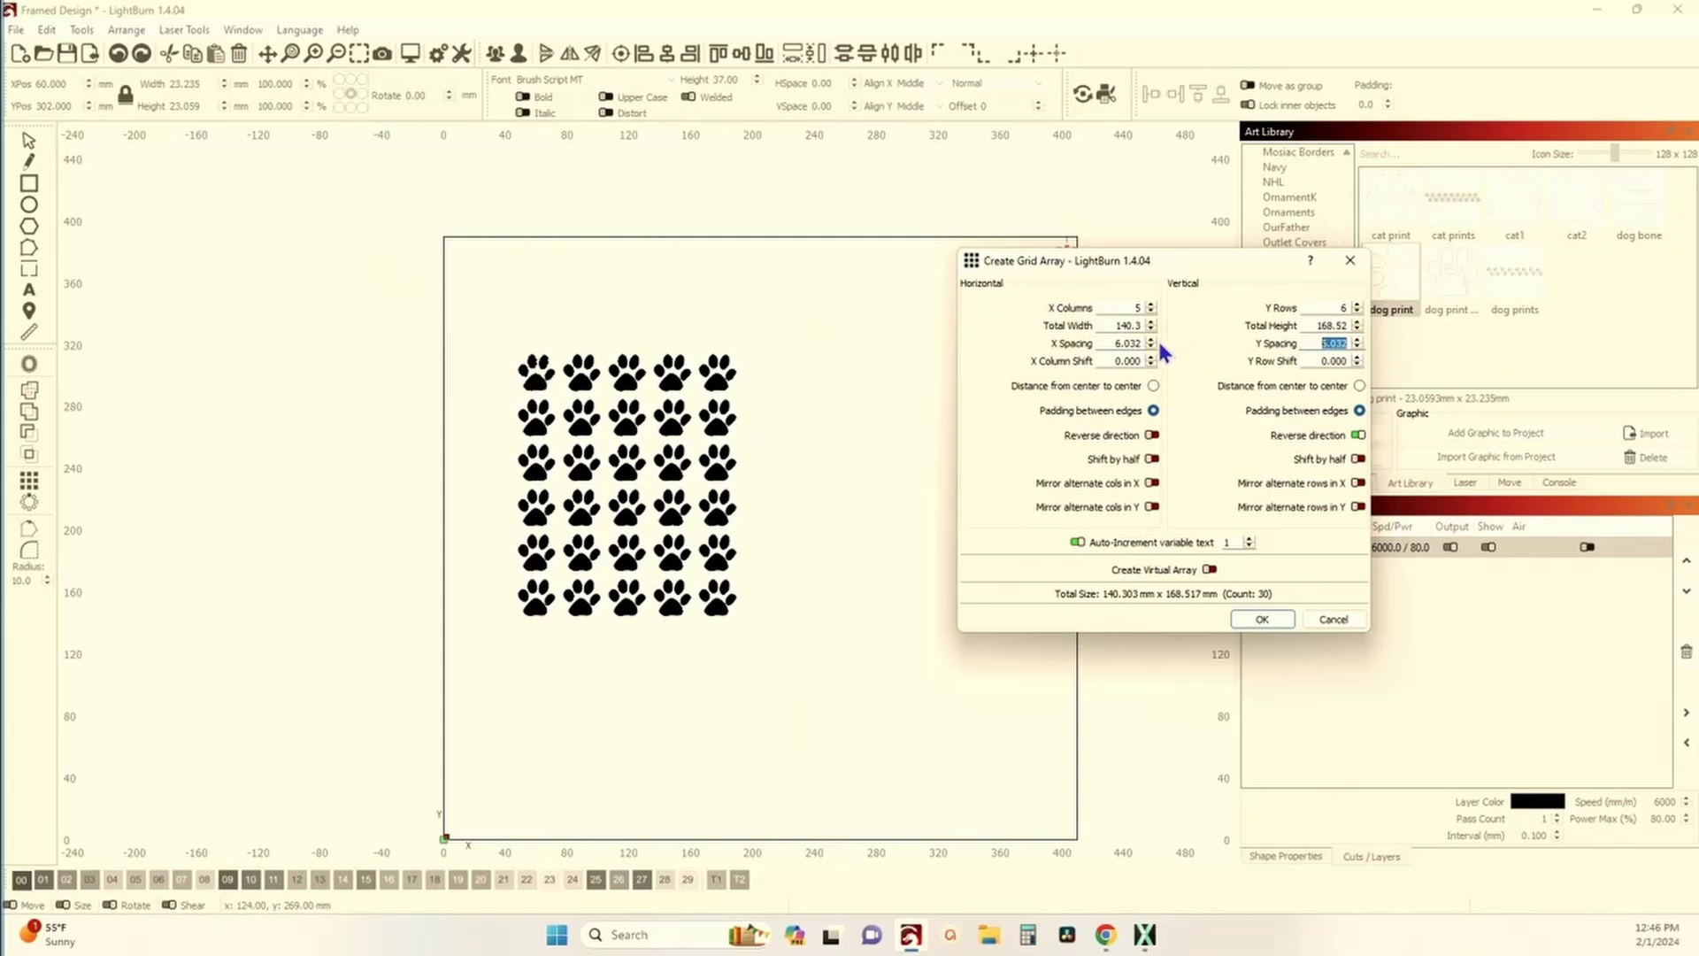
- Set the array to 6 columns with only the rows shifted by half, and create the grid of paw prints
click(1151, 304)
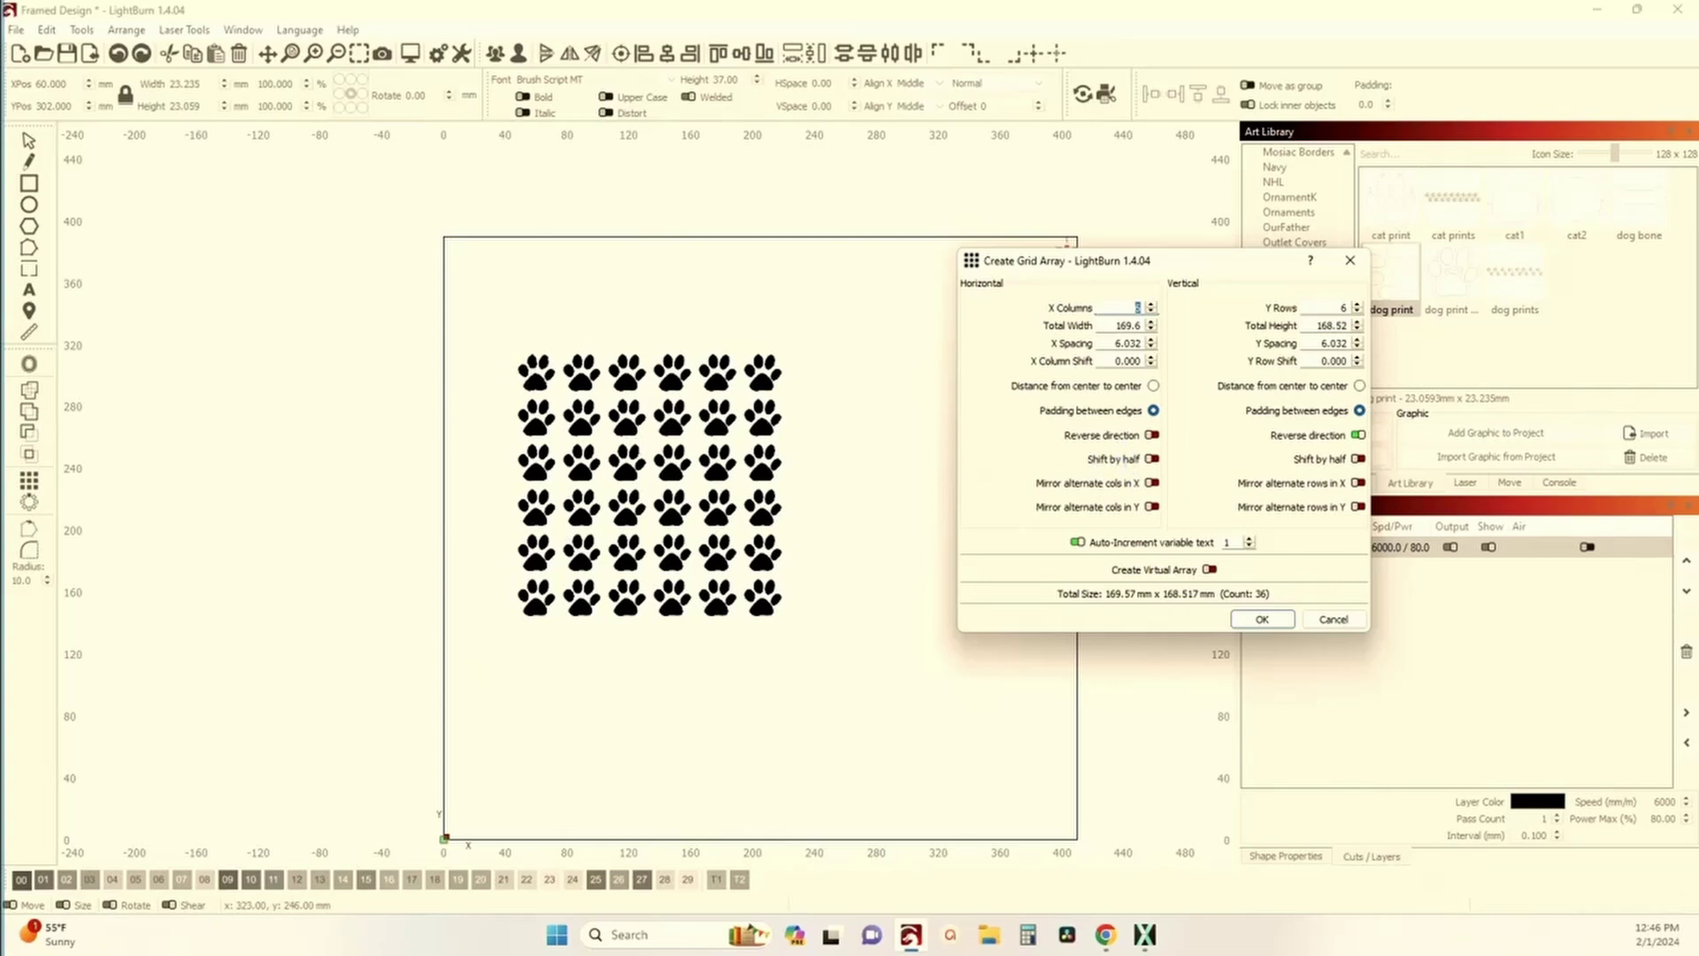
click(1153, 459)
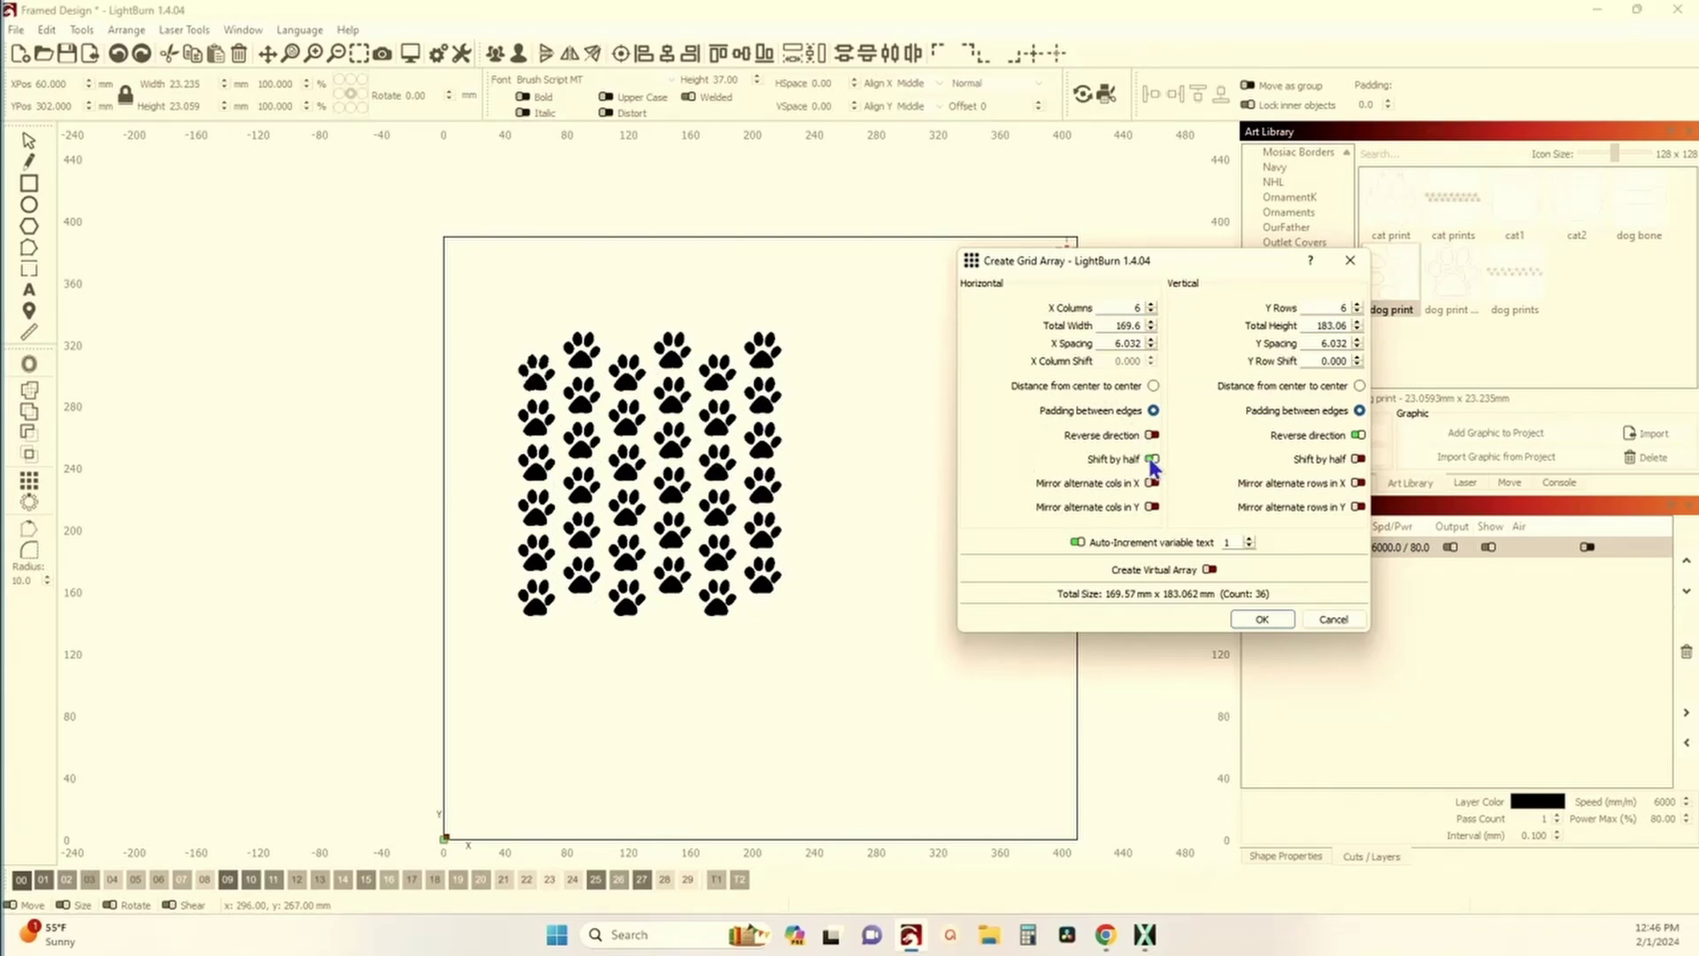
click(1152, 459)
click(1357, 458)
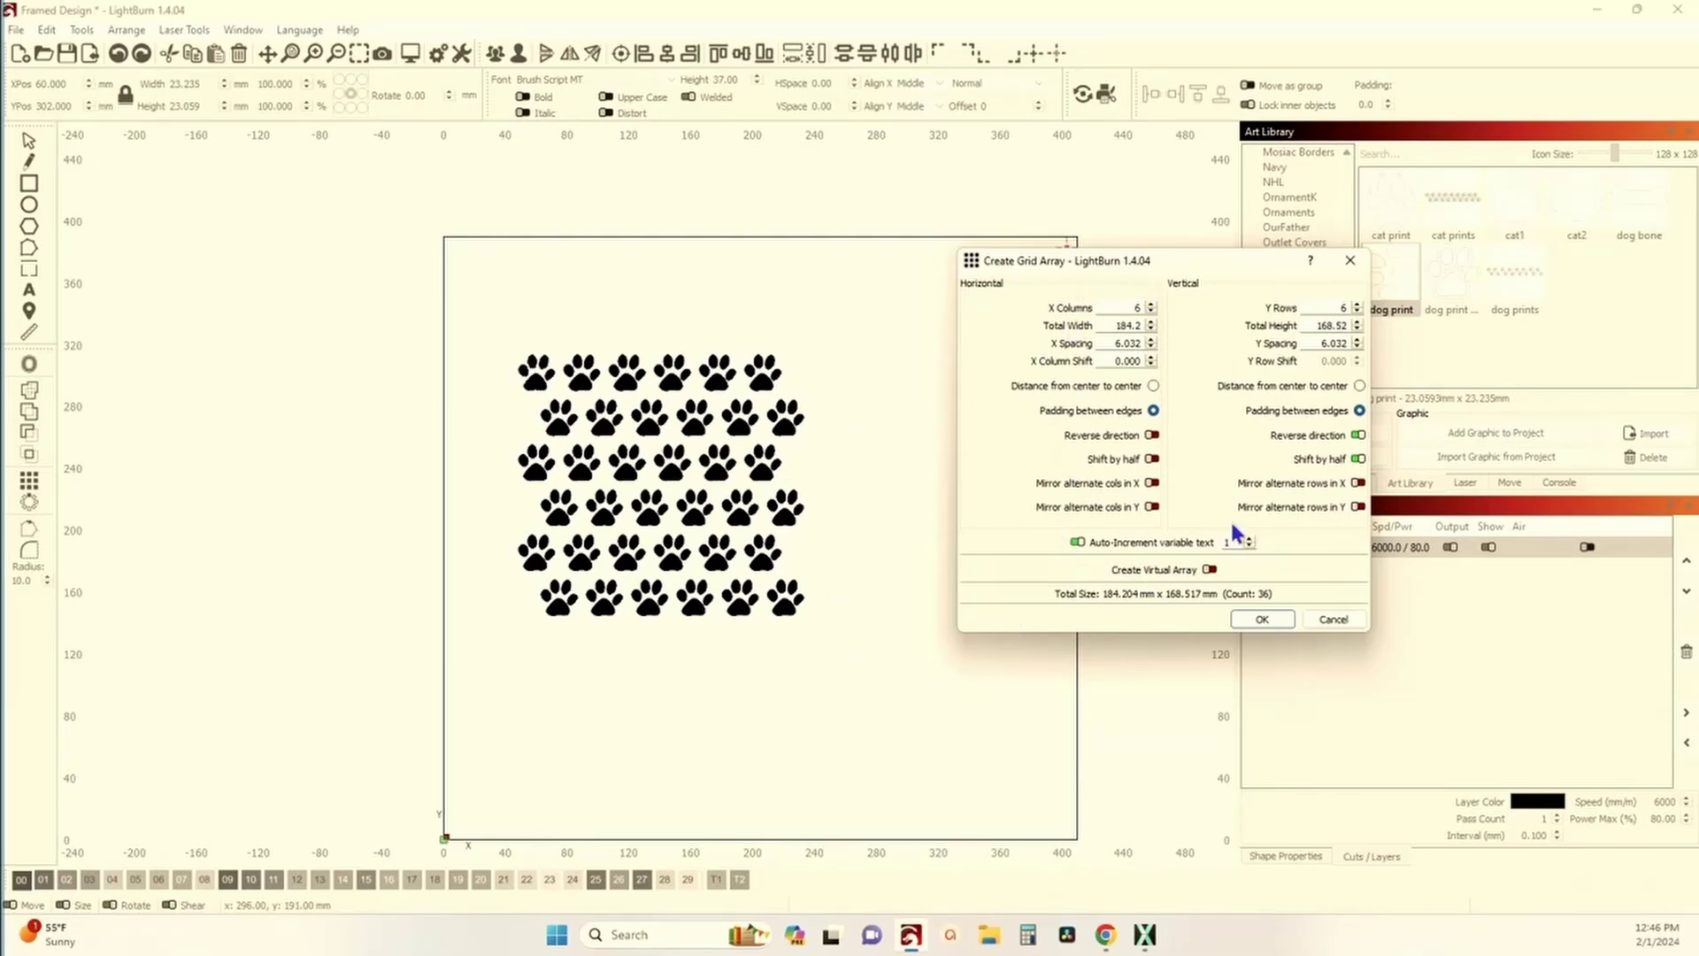
click(1260, 620)
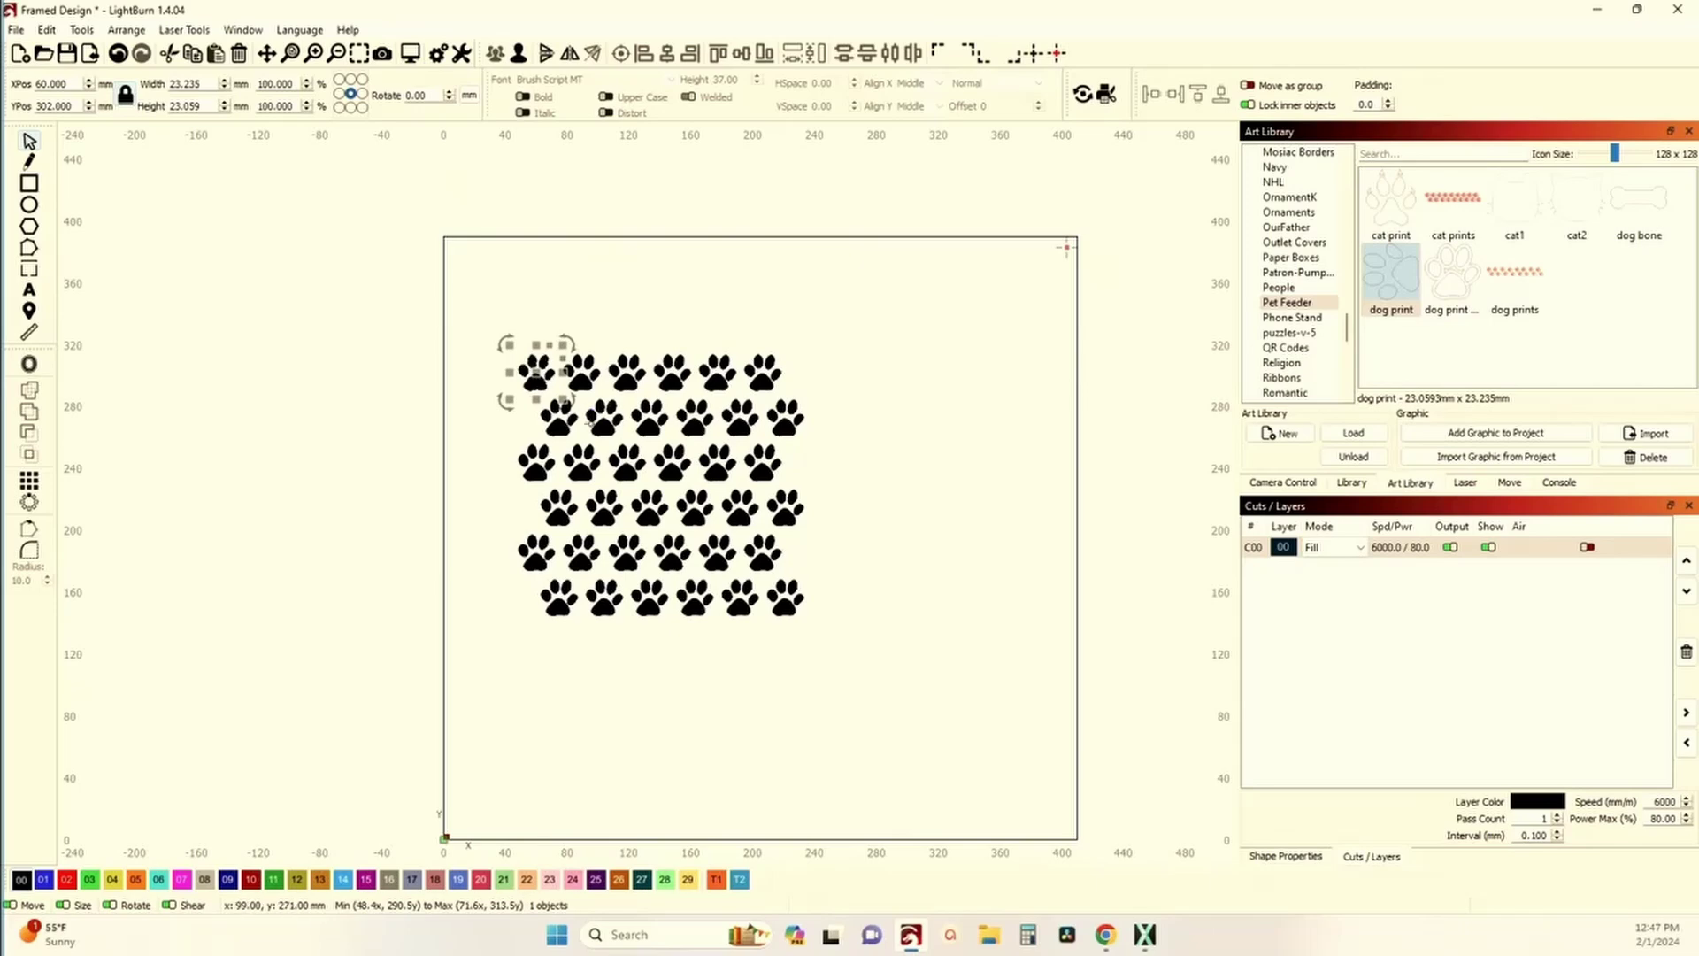
click(469, 449)
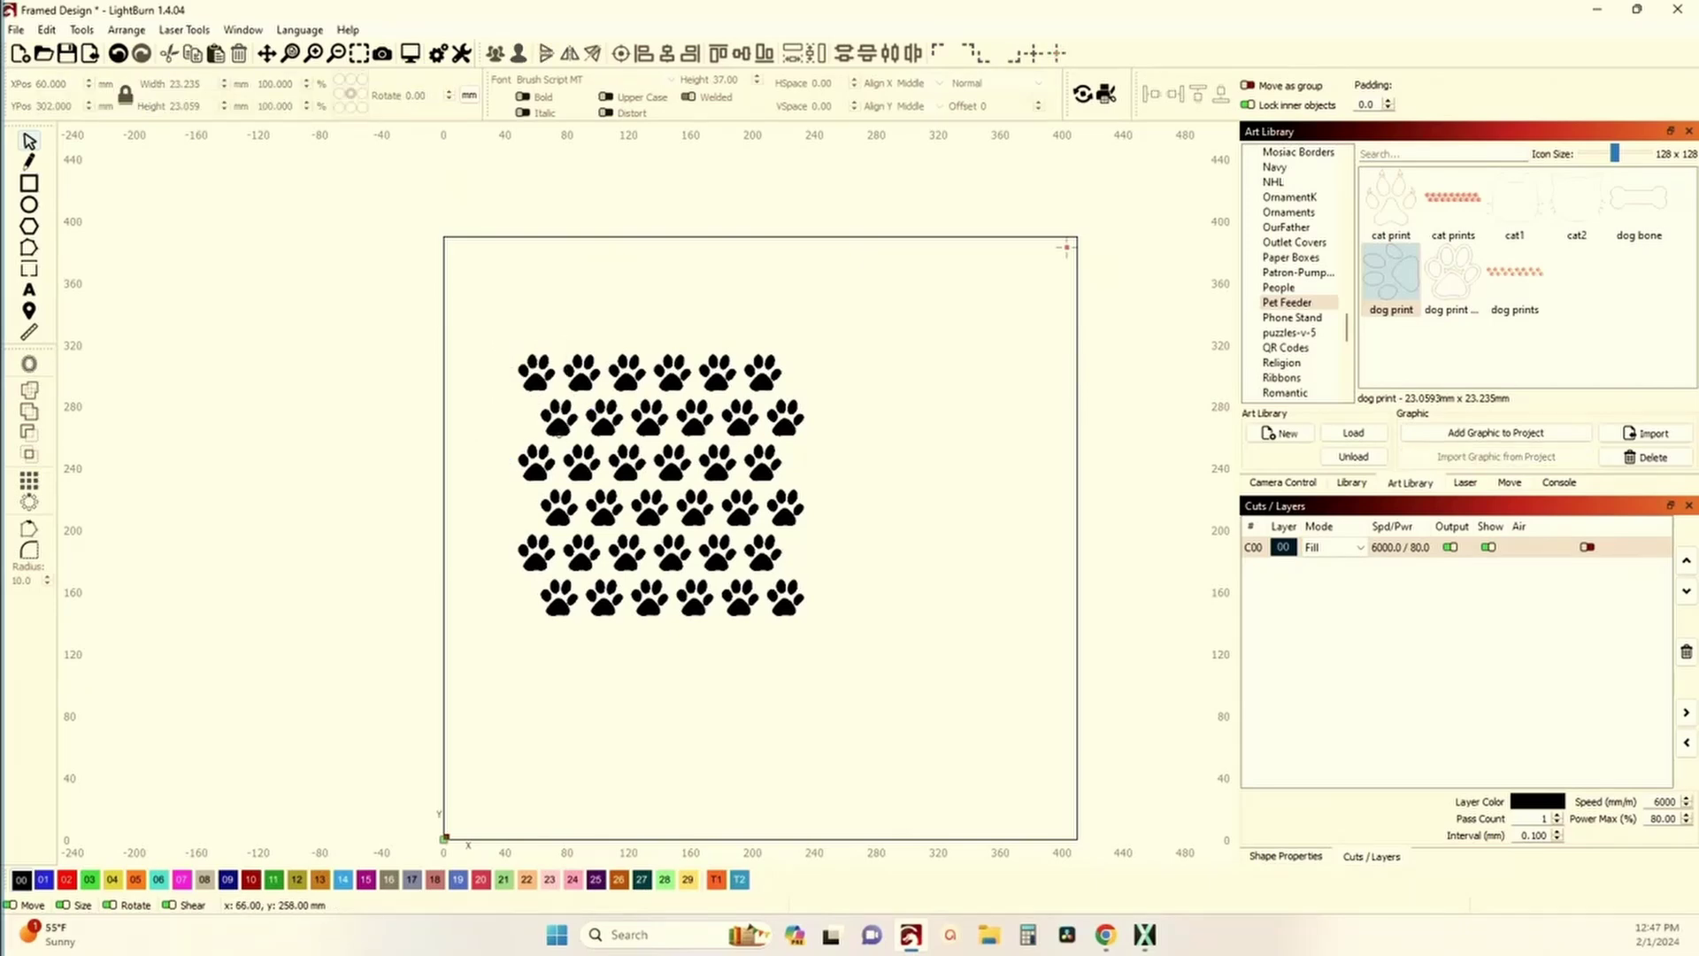
- Rotate the first three paw prints in the top row to different angles, with the third one nearly upside down
scroll(632, 421, up, 4)
scroll(645, 333, down, 1)
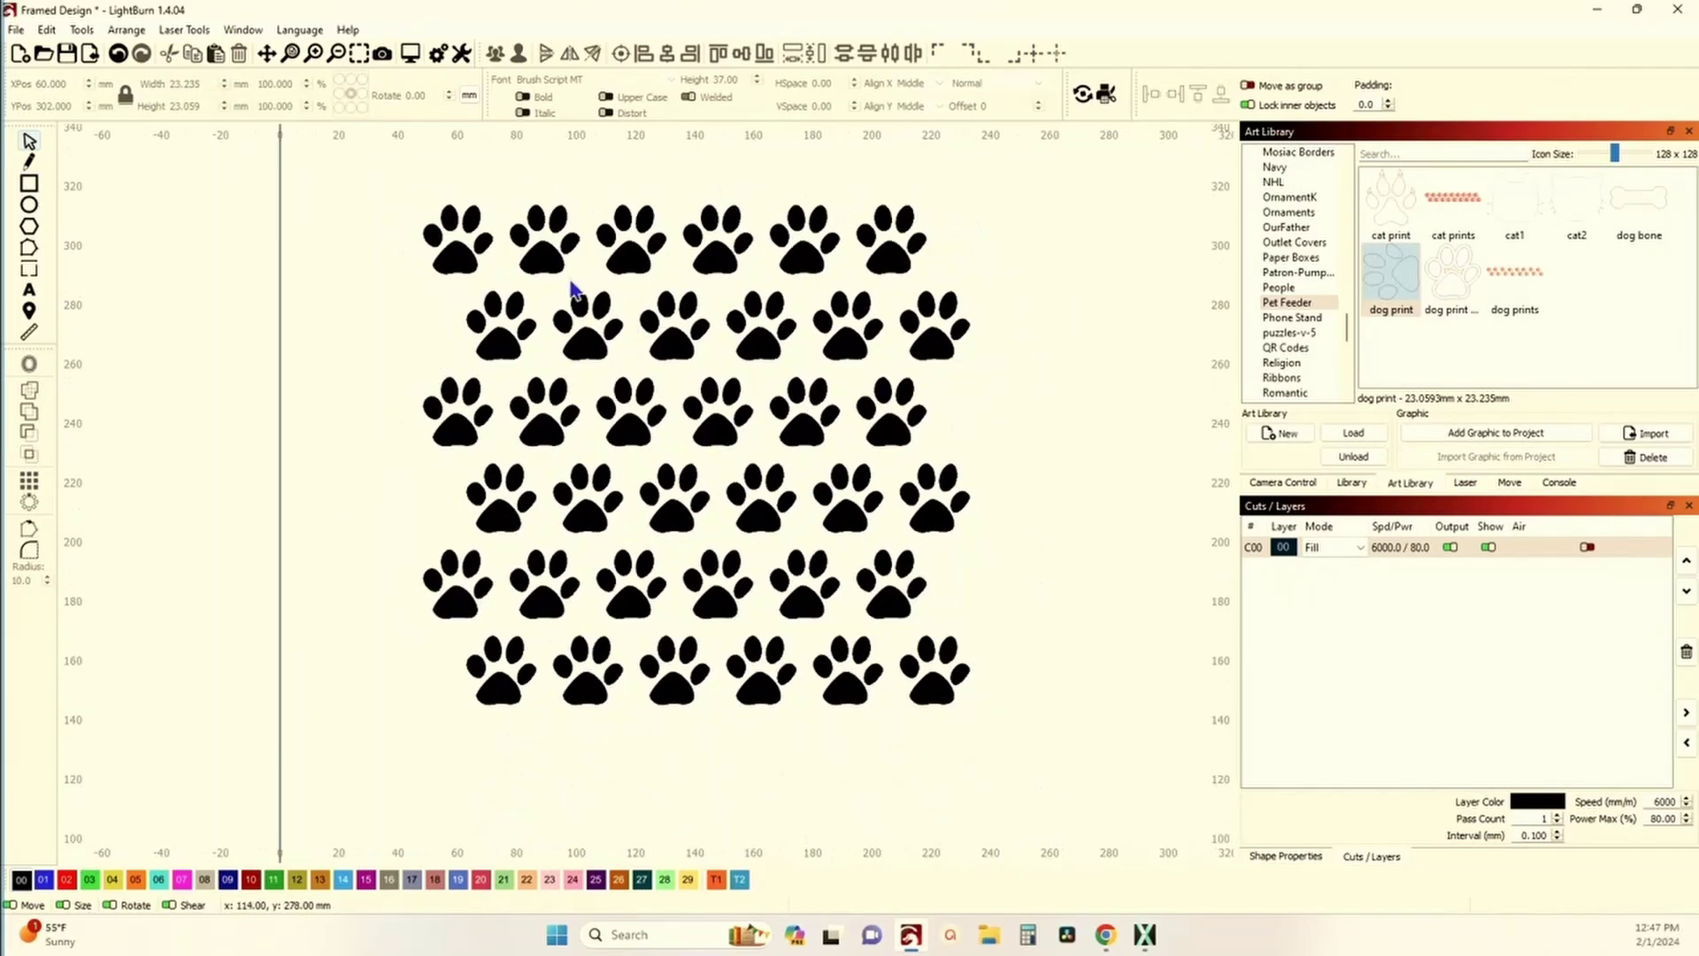
drag(394, 153, 1029, 767)
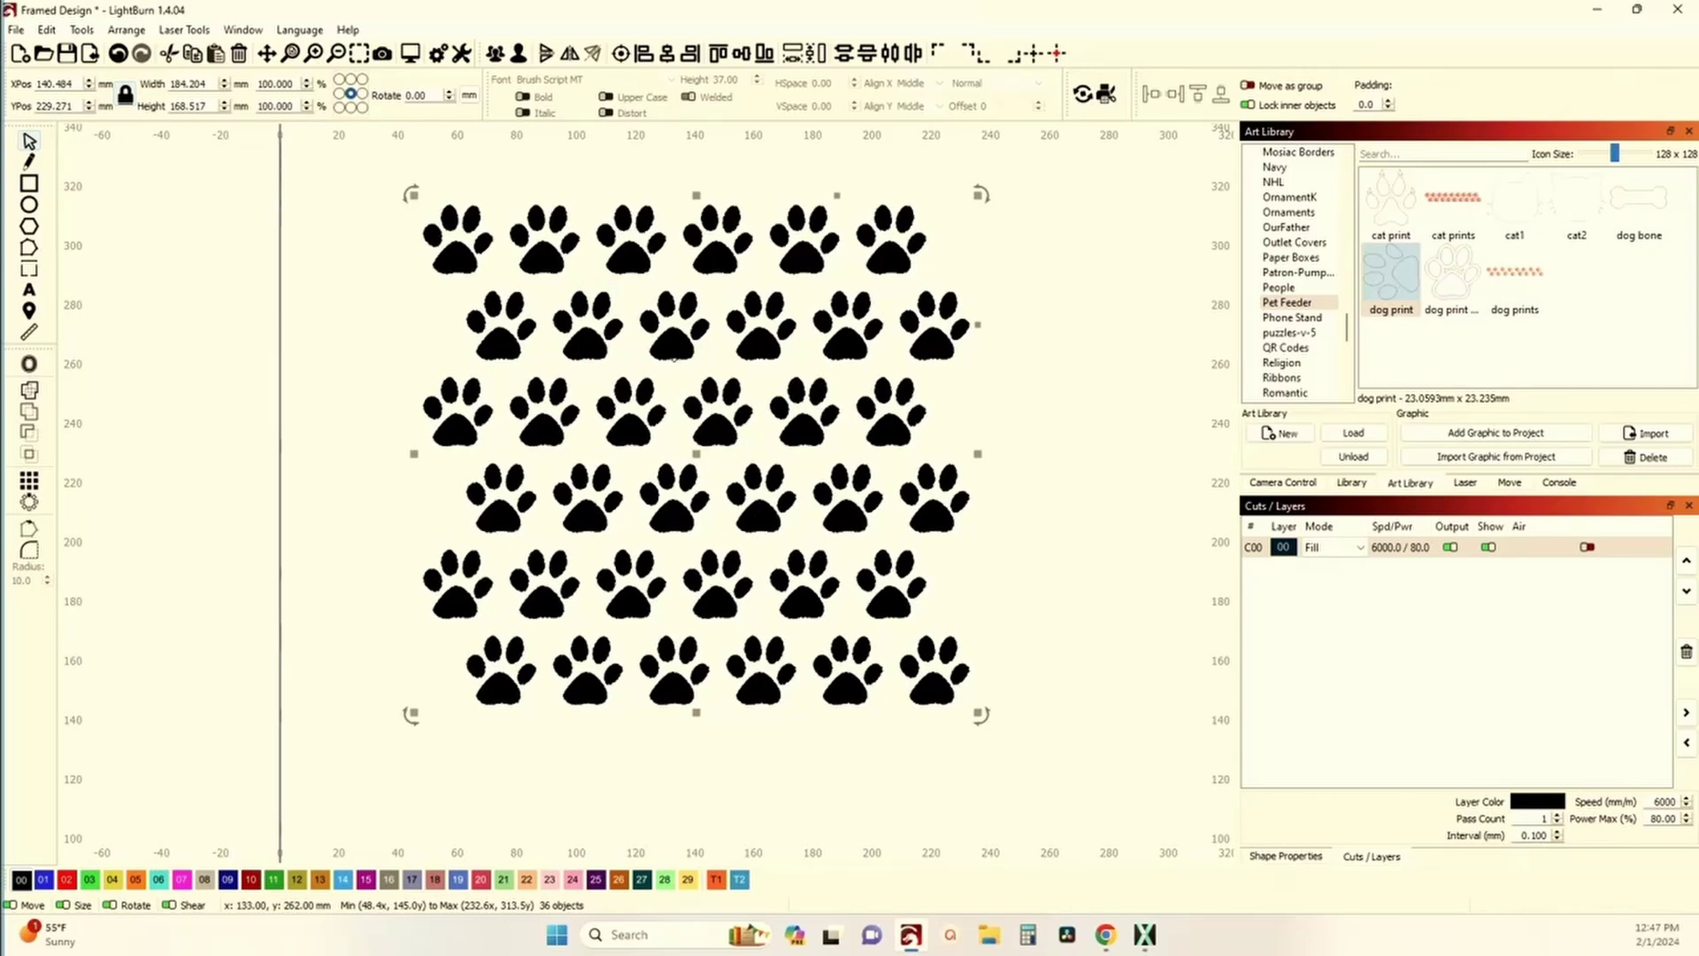
click(1026, 406)
click(445, 268)
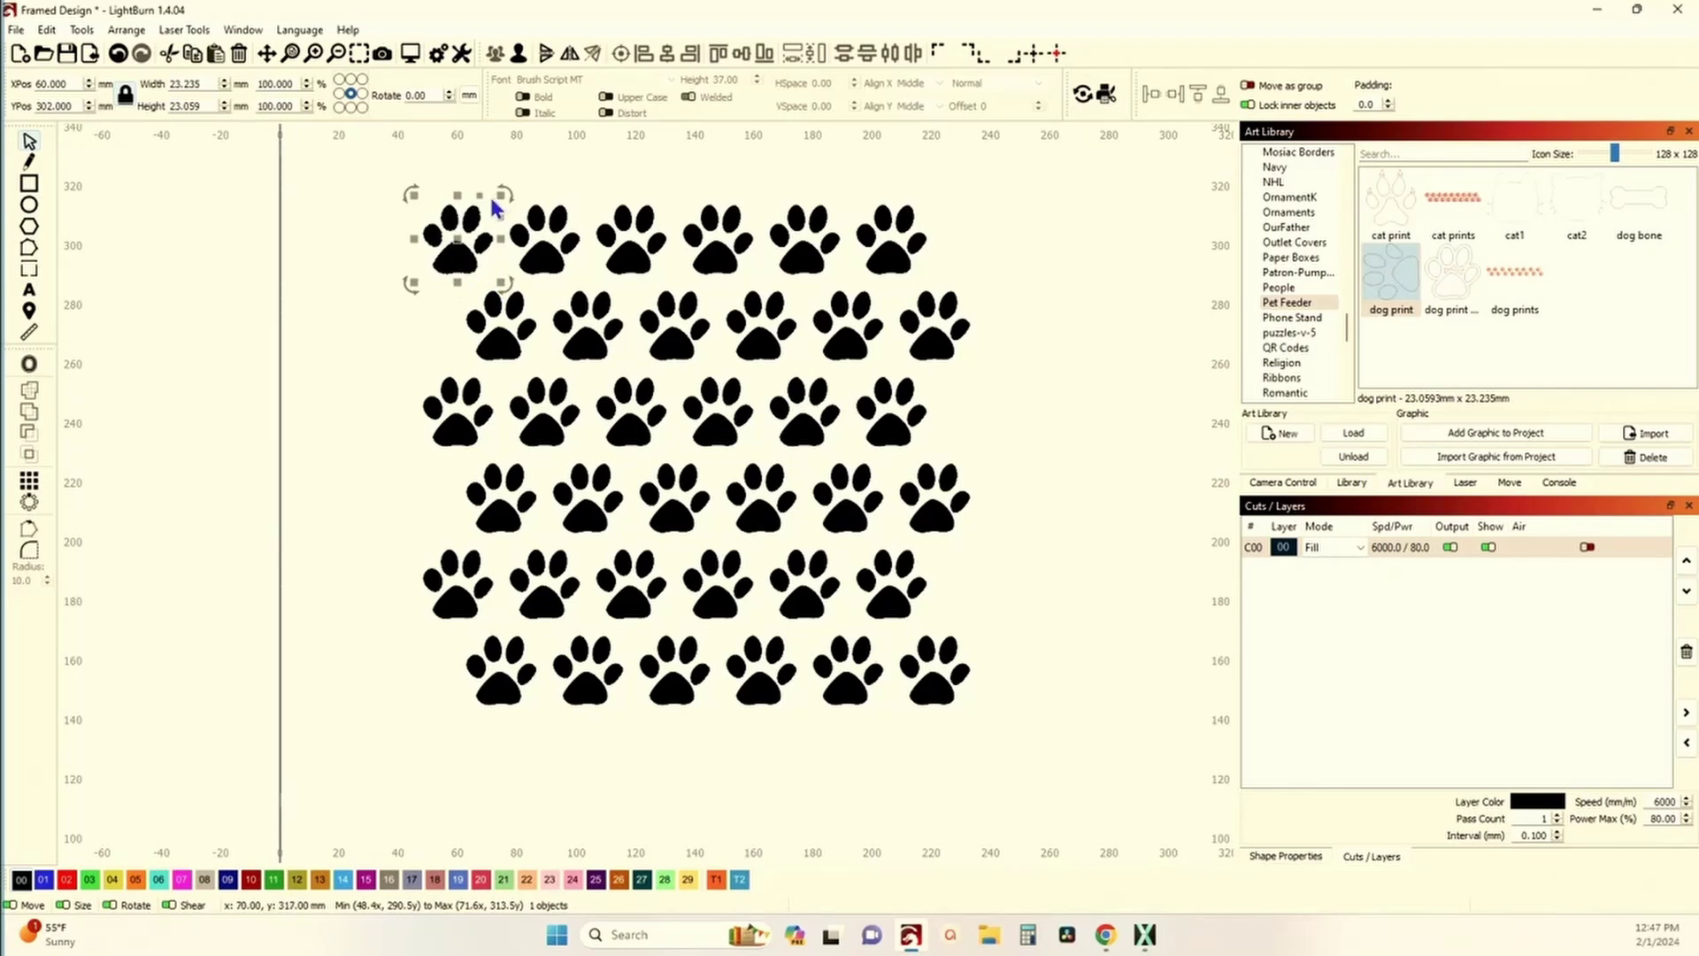
drag(502, 192, 531, 237)
click(525, 226)
click(553, 232)
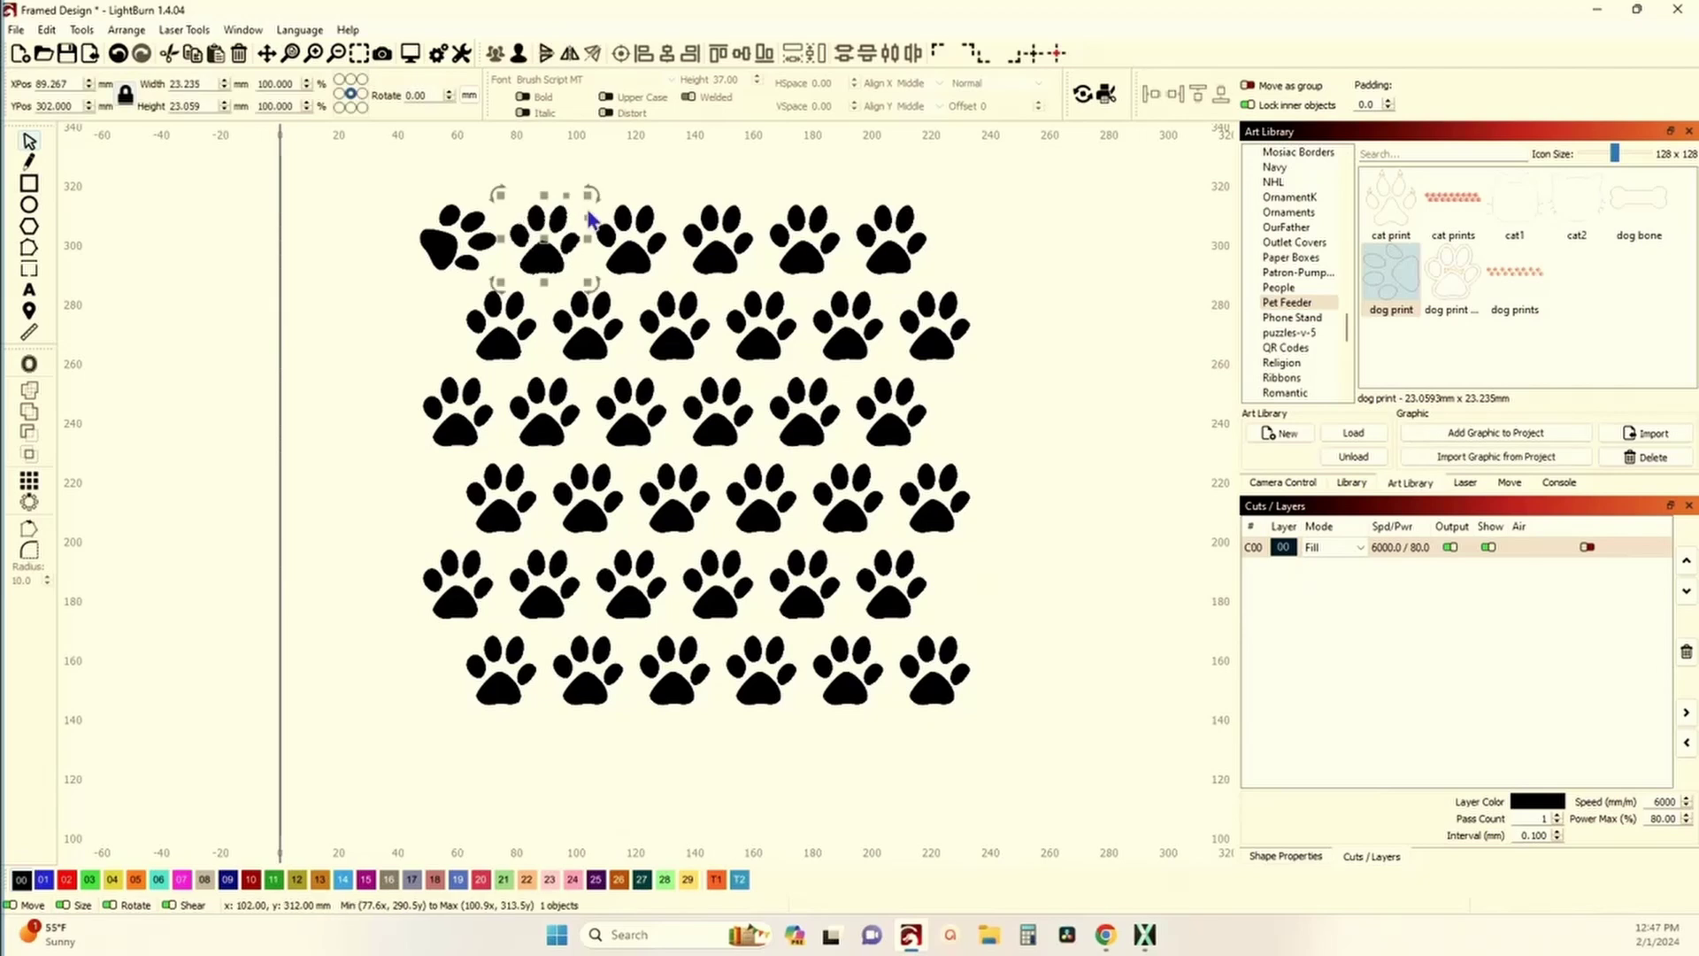
drag(591, 188, 568, 157)
click(568, 157)
click(630, 238)
drag(678, 285, 570, 252)
- Rotate the last three paw prints in the top row, tilting the fourth and sixth counter-clockwise and the fifth clockwise
click(718, 252)
click(721, 246)
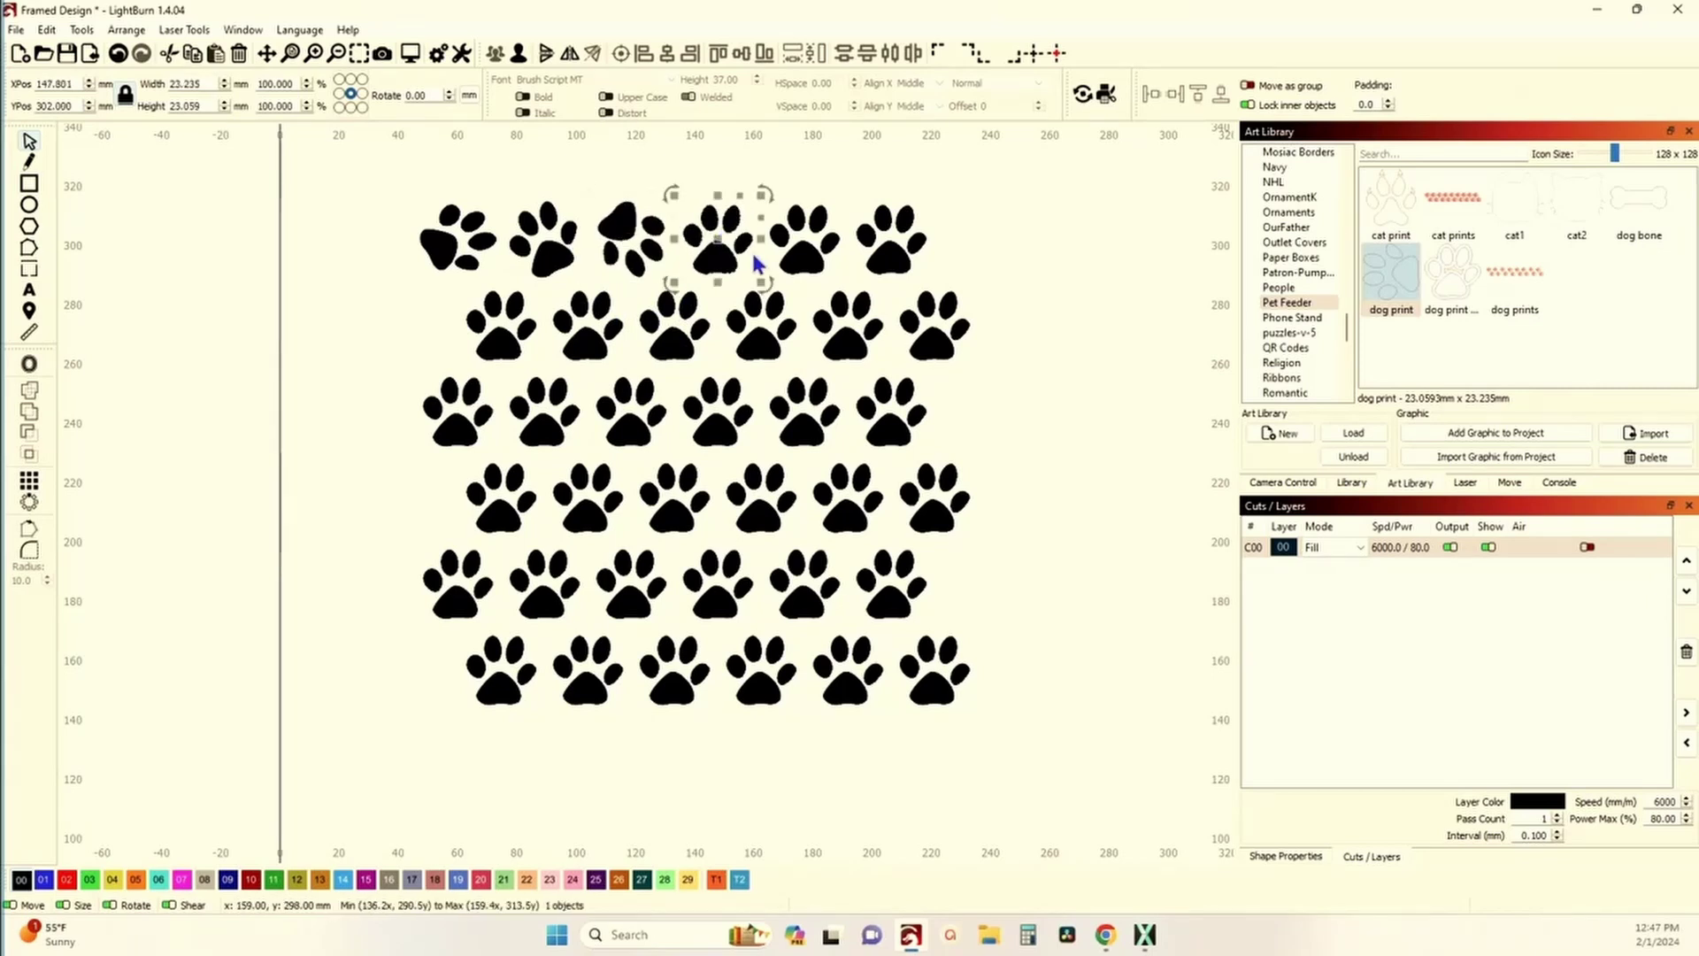
mouse_move(764, 195)
mouse_down()
mouse_move(742, 164)
mouse_move(754, 181)
mouse_up()
click(801, 226)
click(801, 232)
drag(855, 294, 821, 326)
click(889, 239)
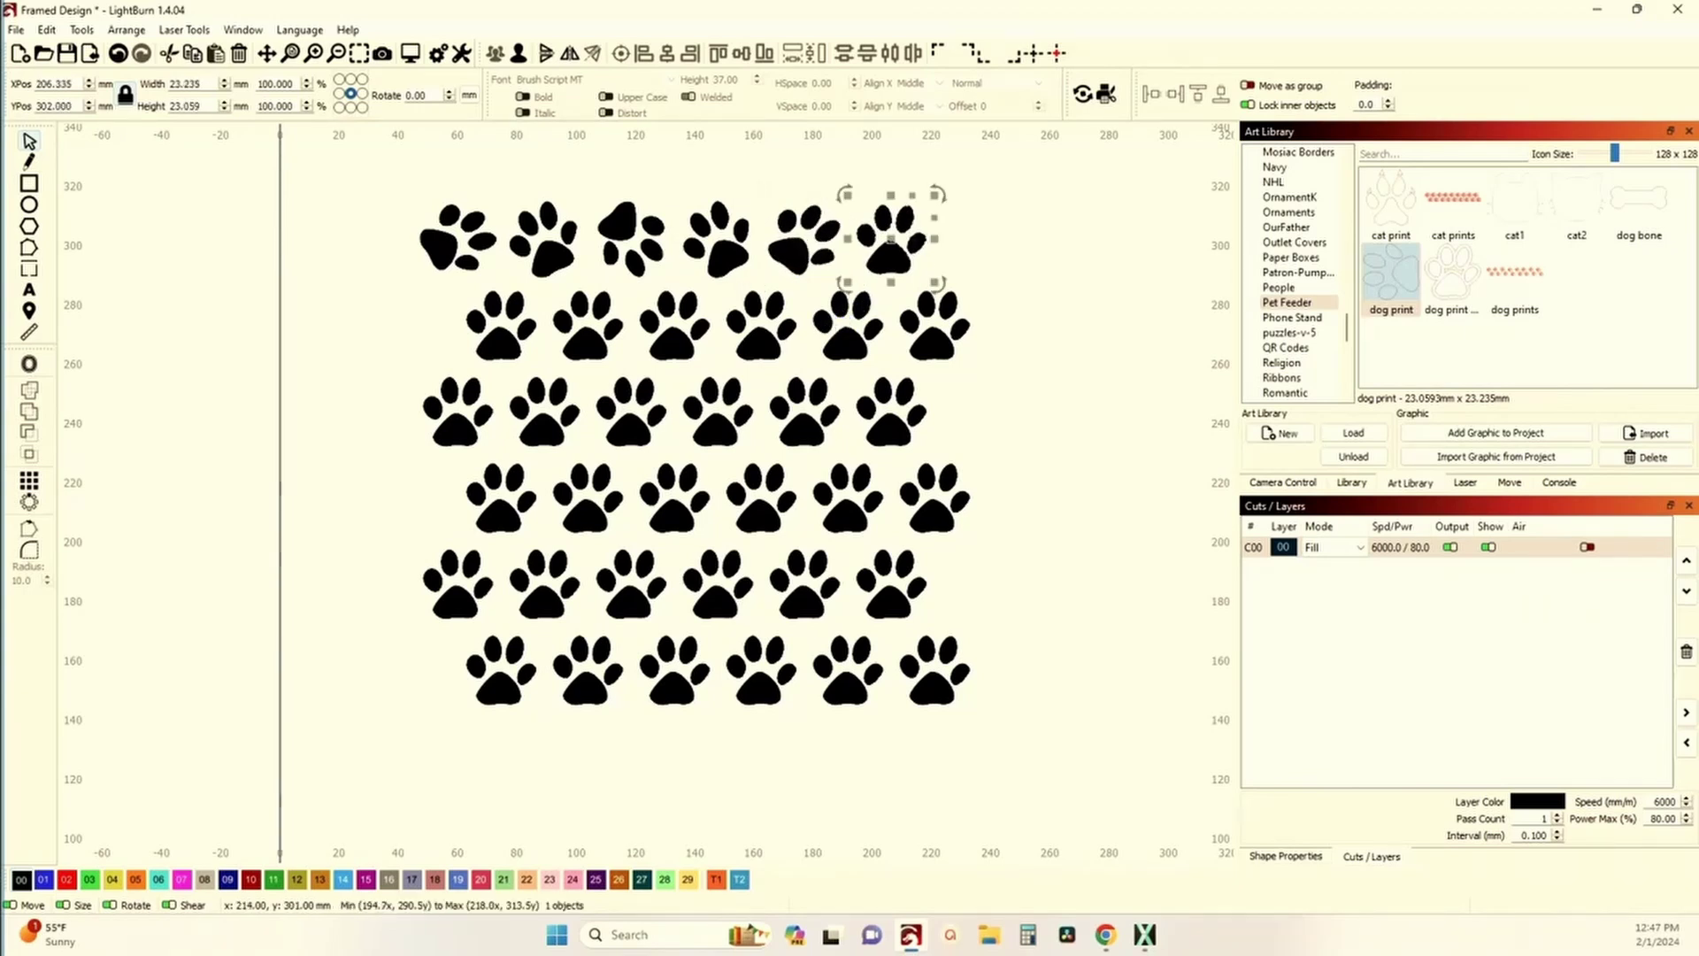
click(890, 239)
drag(940, 197, 904, 180)
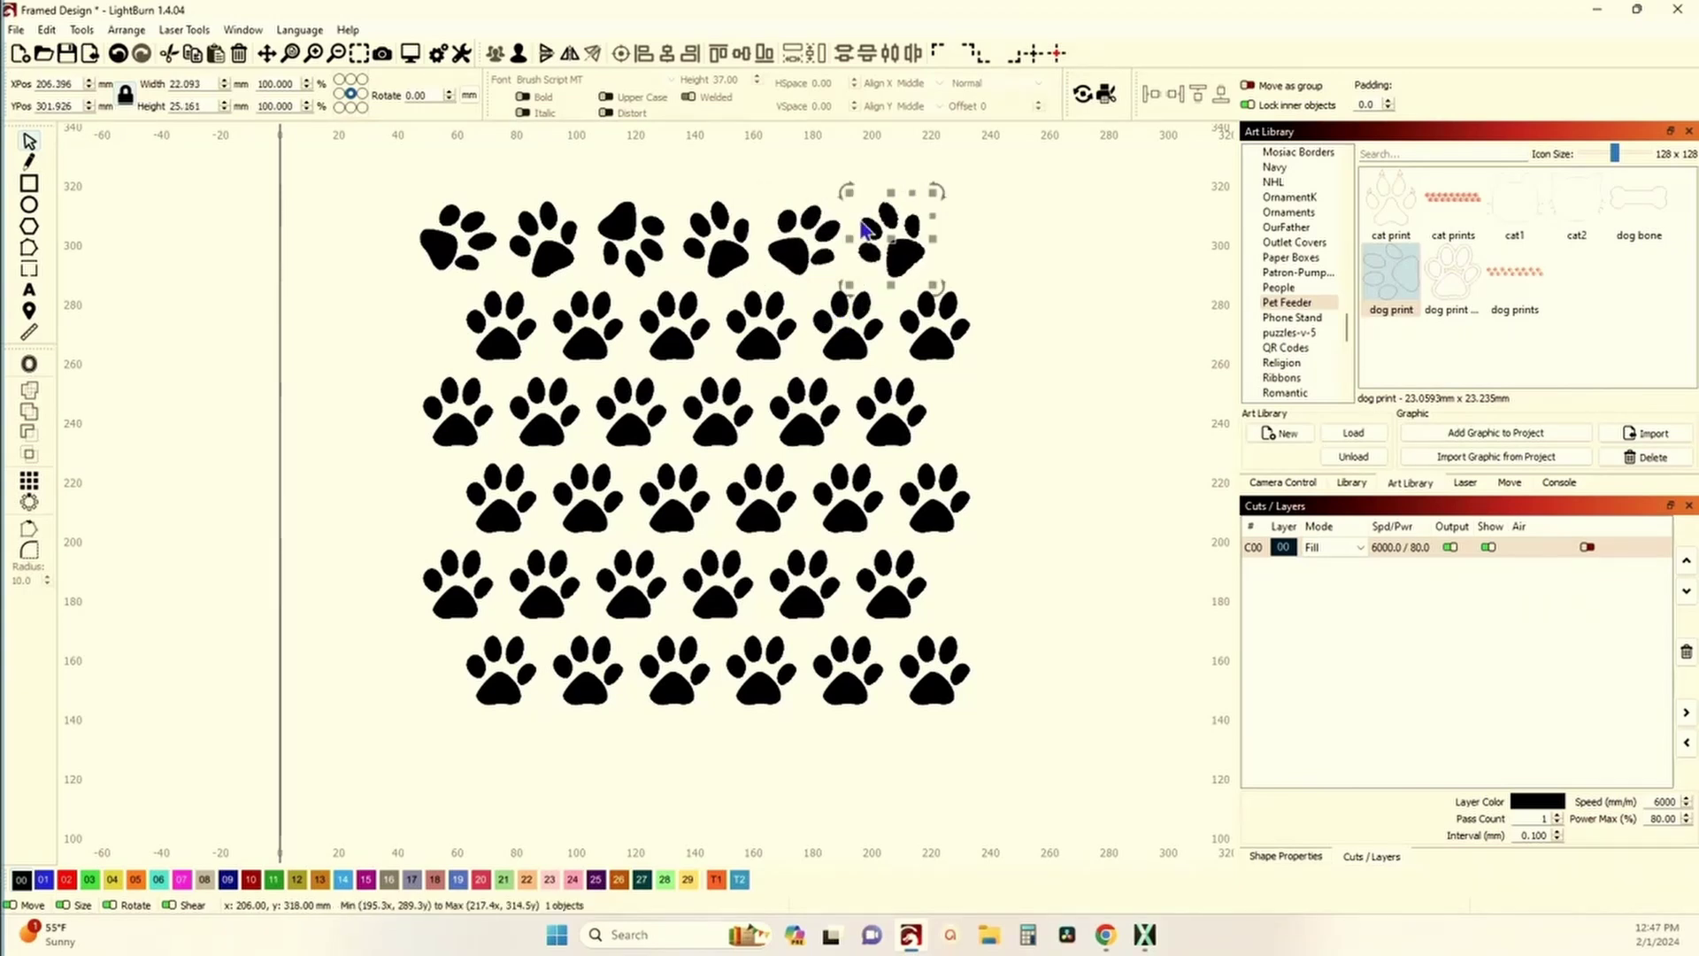
- Rotate the first paw print in the second row clockwise and turn the second one to point left
click(500, 328)
click(500, 327)
drag(545, 281, 581, 329)
click(580, 329)
click(580, 329)
drag(634, 269, 433, 252)
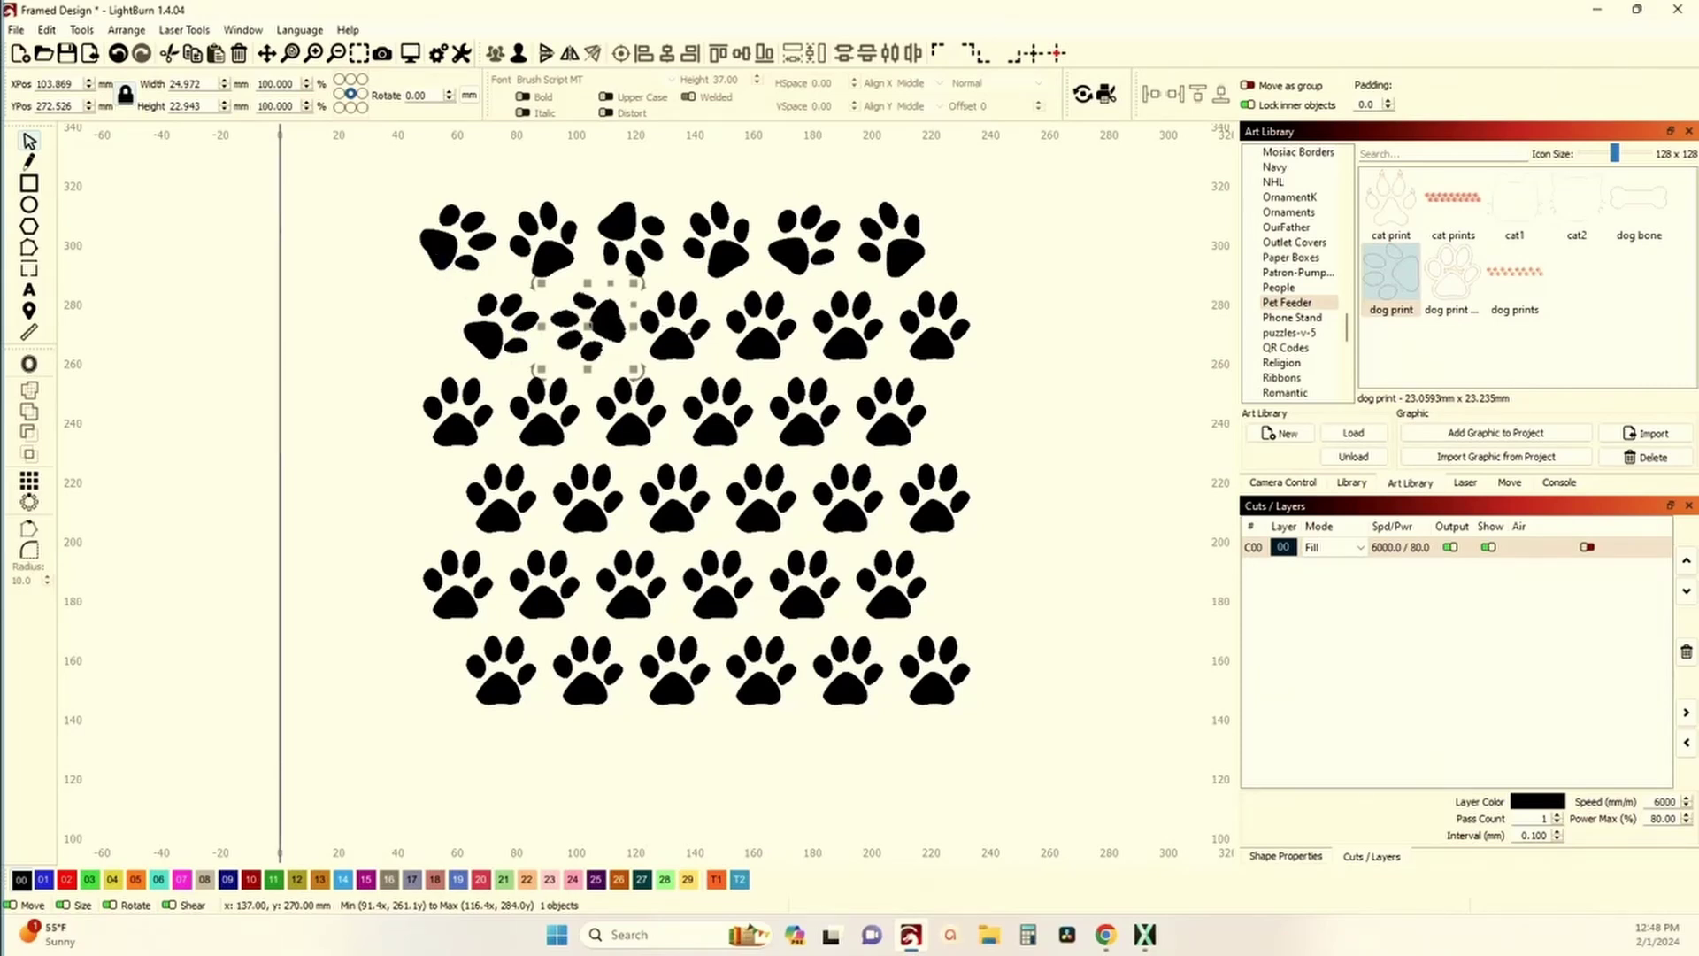
- Rotate the last four paw prints in the second row: third clockwise, fourth and sixth counter-clockwise, fifth pointing to the lower left
click(686, 334)
drag(721, 281, 823, 334)
click(779, 340)
click(868, 331)
drag(901, 285, 663, 241)
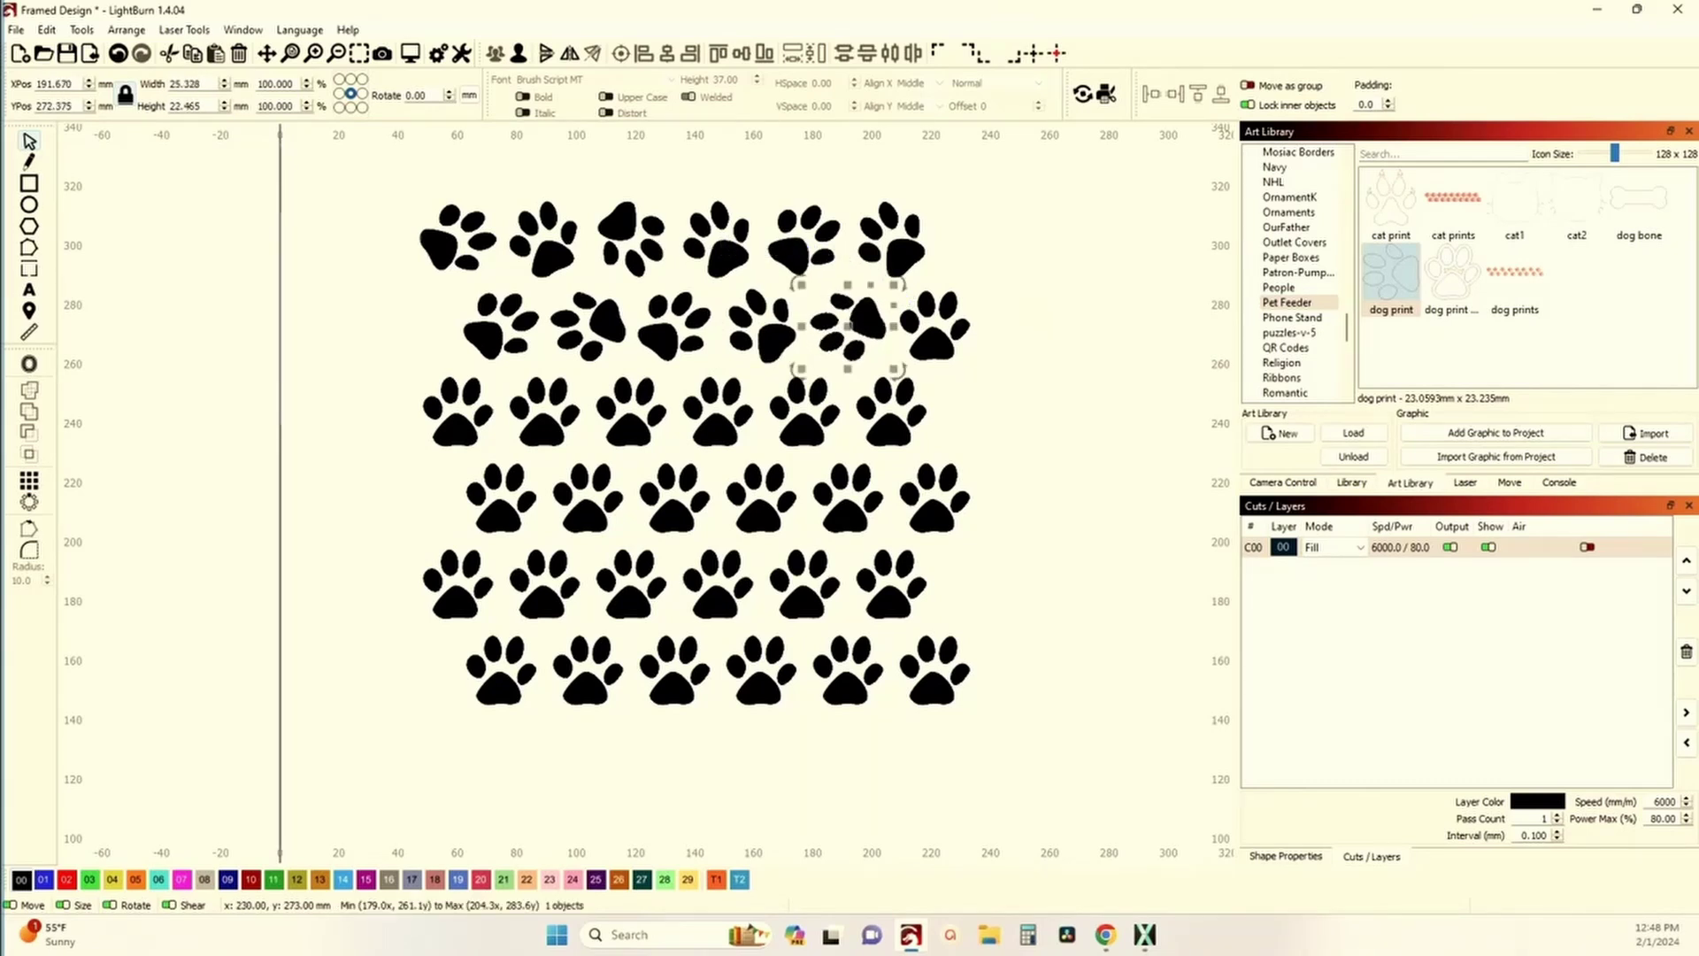
click(951, 341)
drag(985, 279, 941, 265)
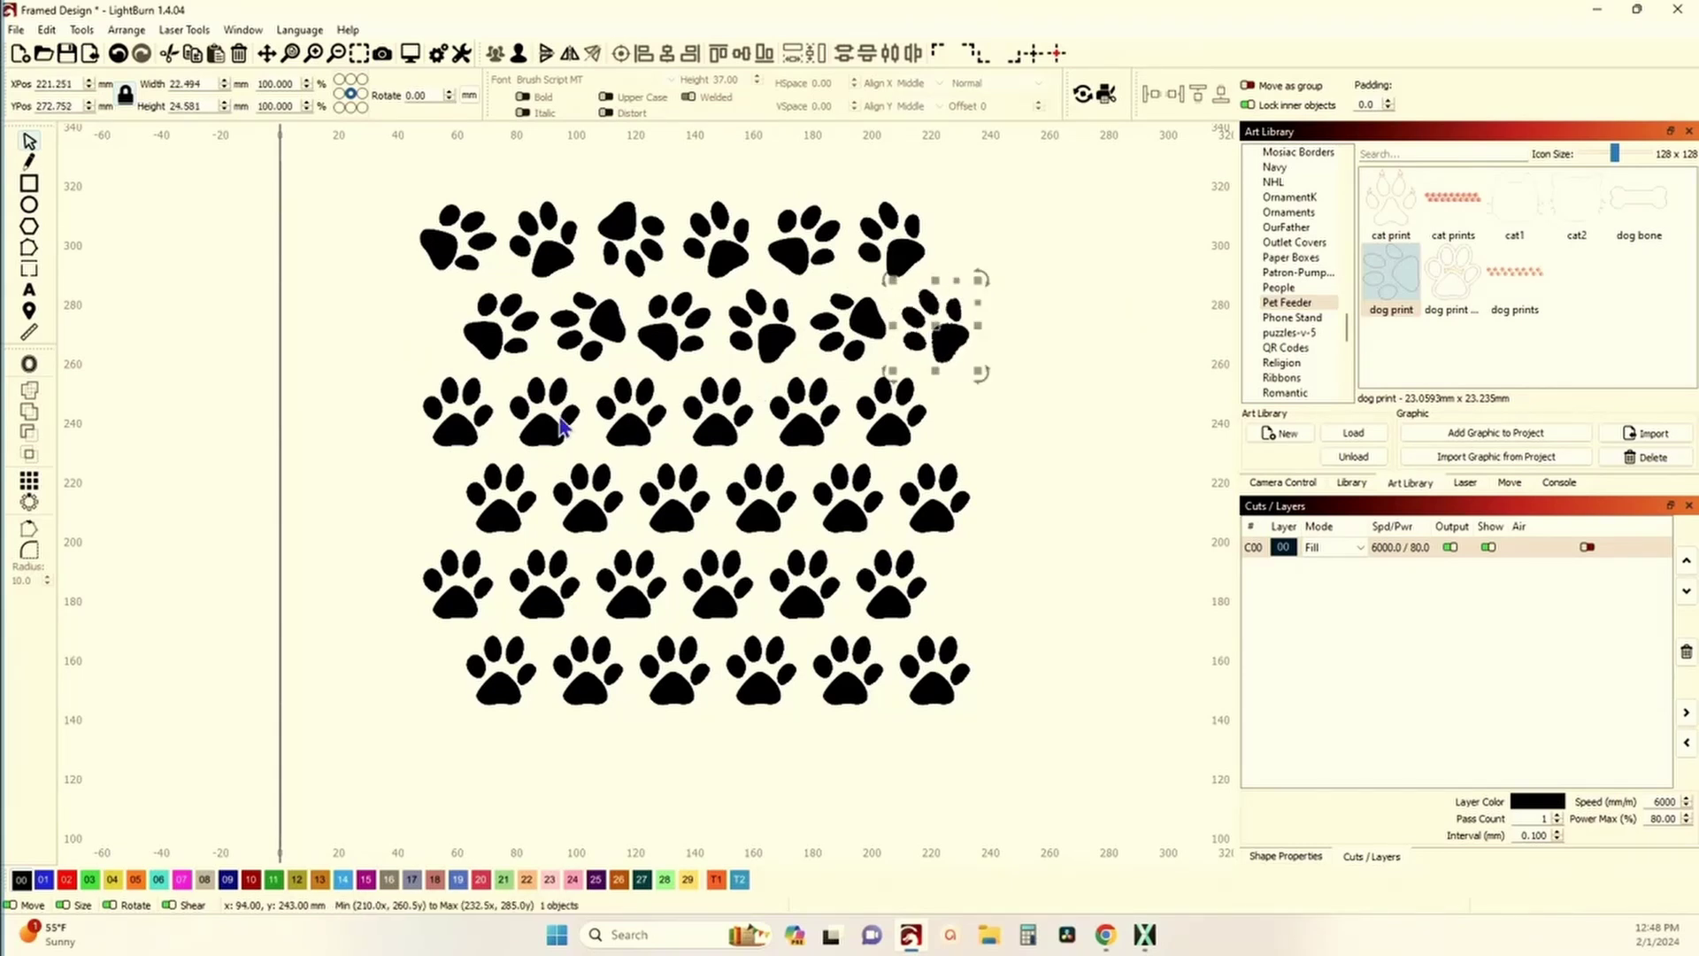
- Rotate the first three paw prints in the third row: first counter-clockwise, second pointing to the lower left, third clockwise
click(474, 435)
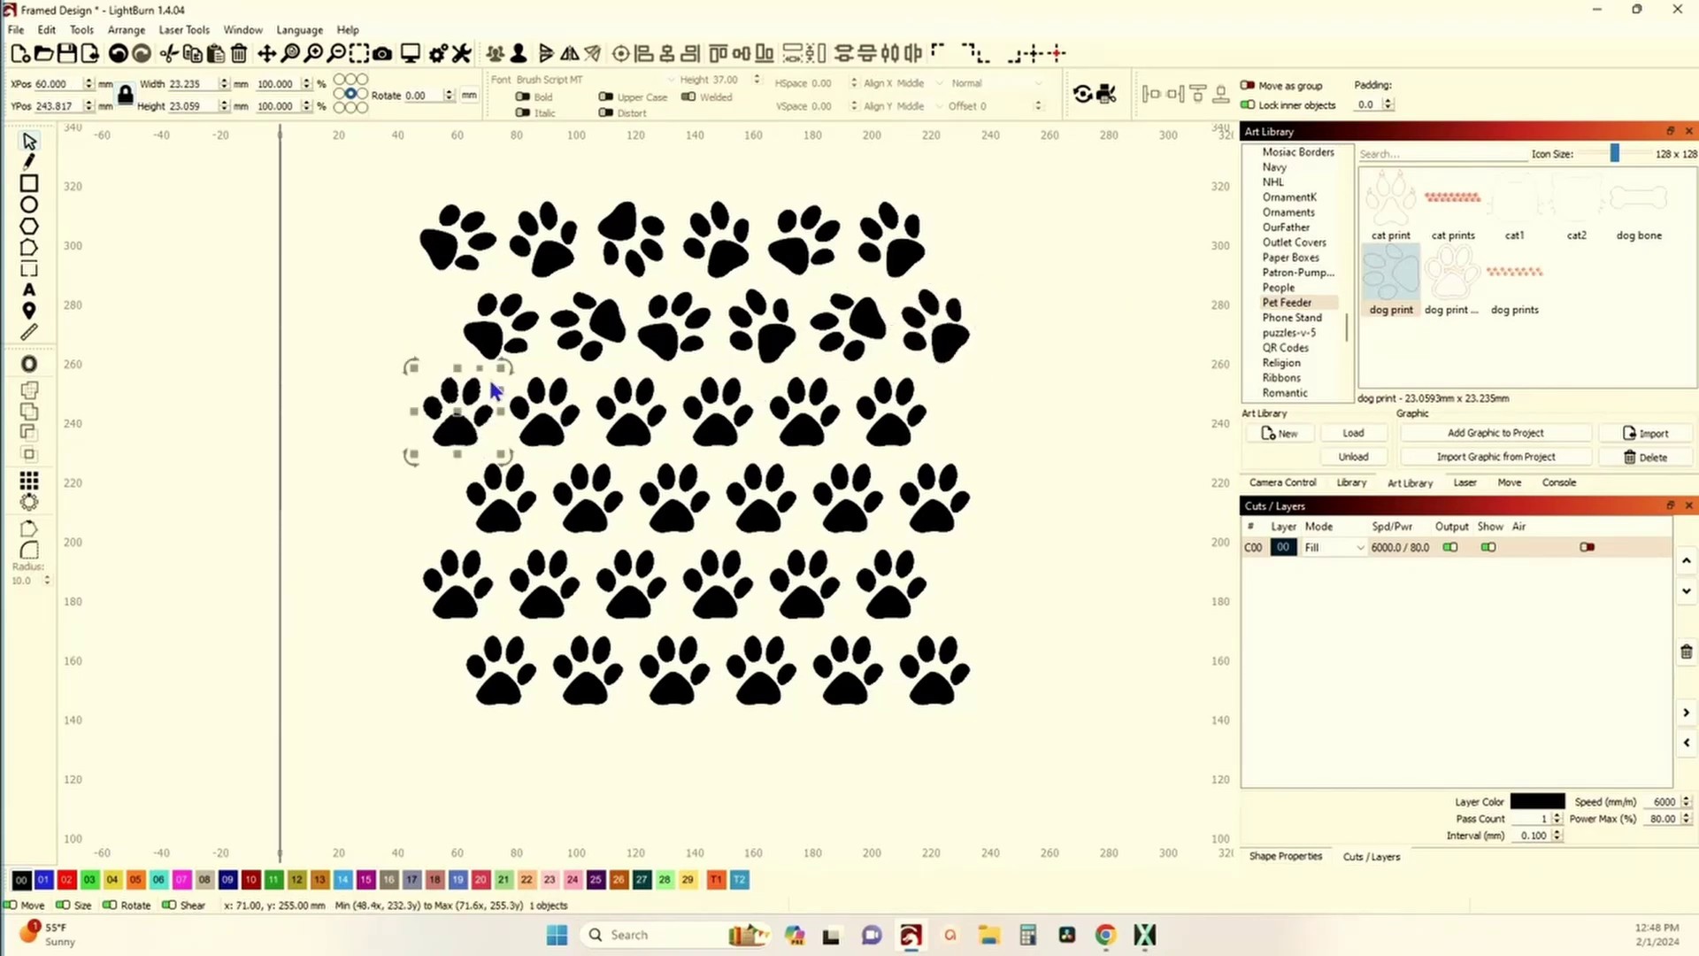
drag(503, 363, 447, 272)
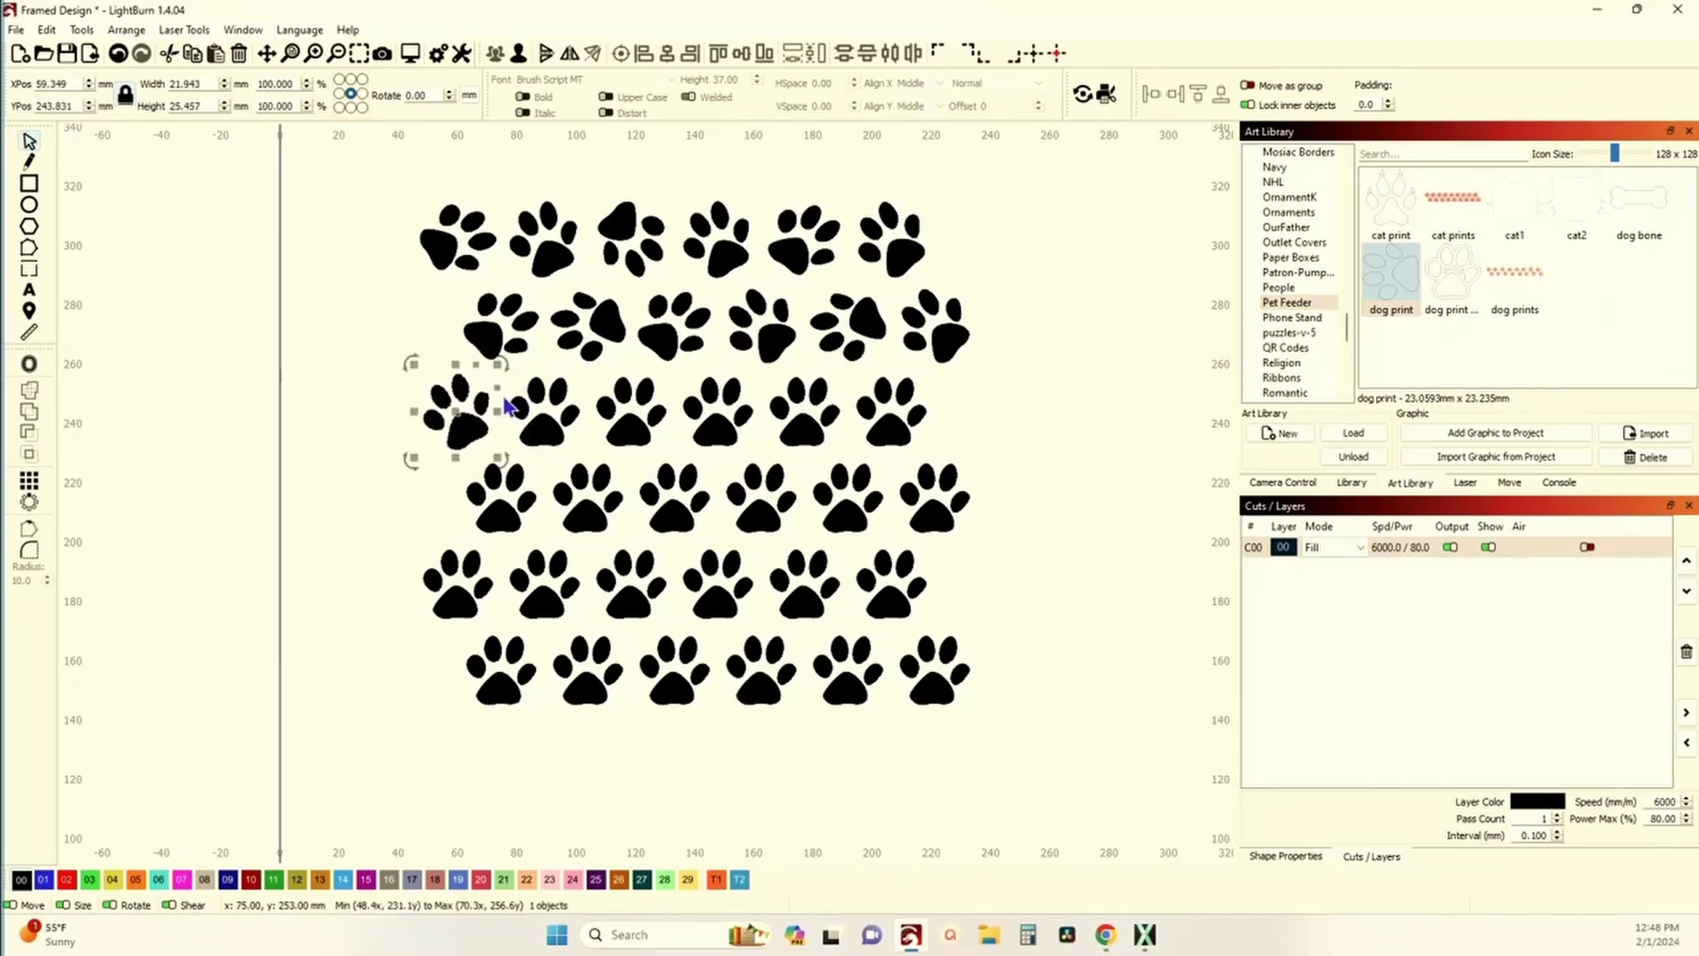
click(542, 416)
drag(601, 375, 328, 335)
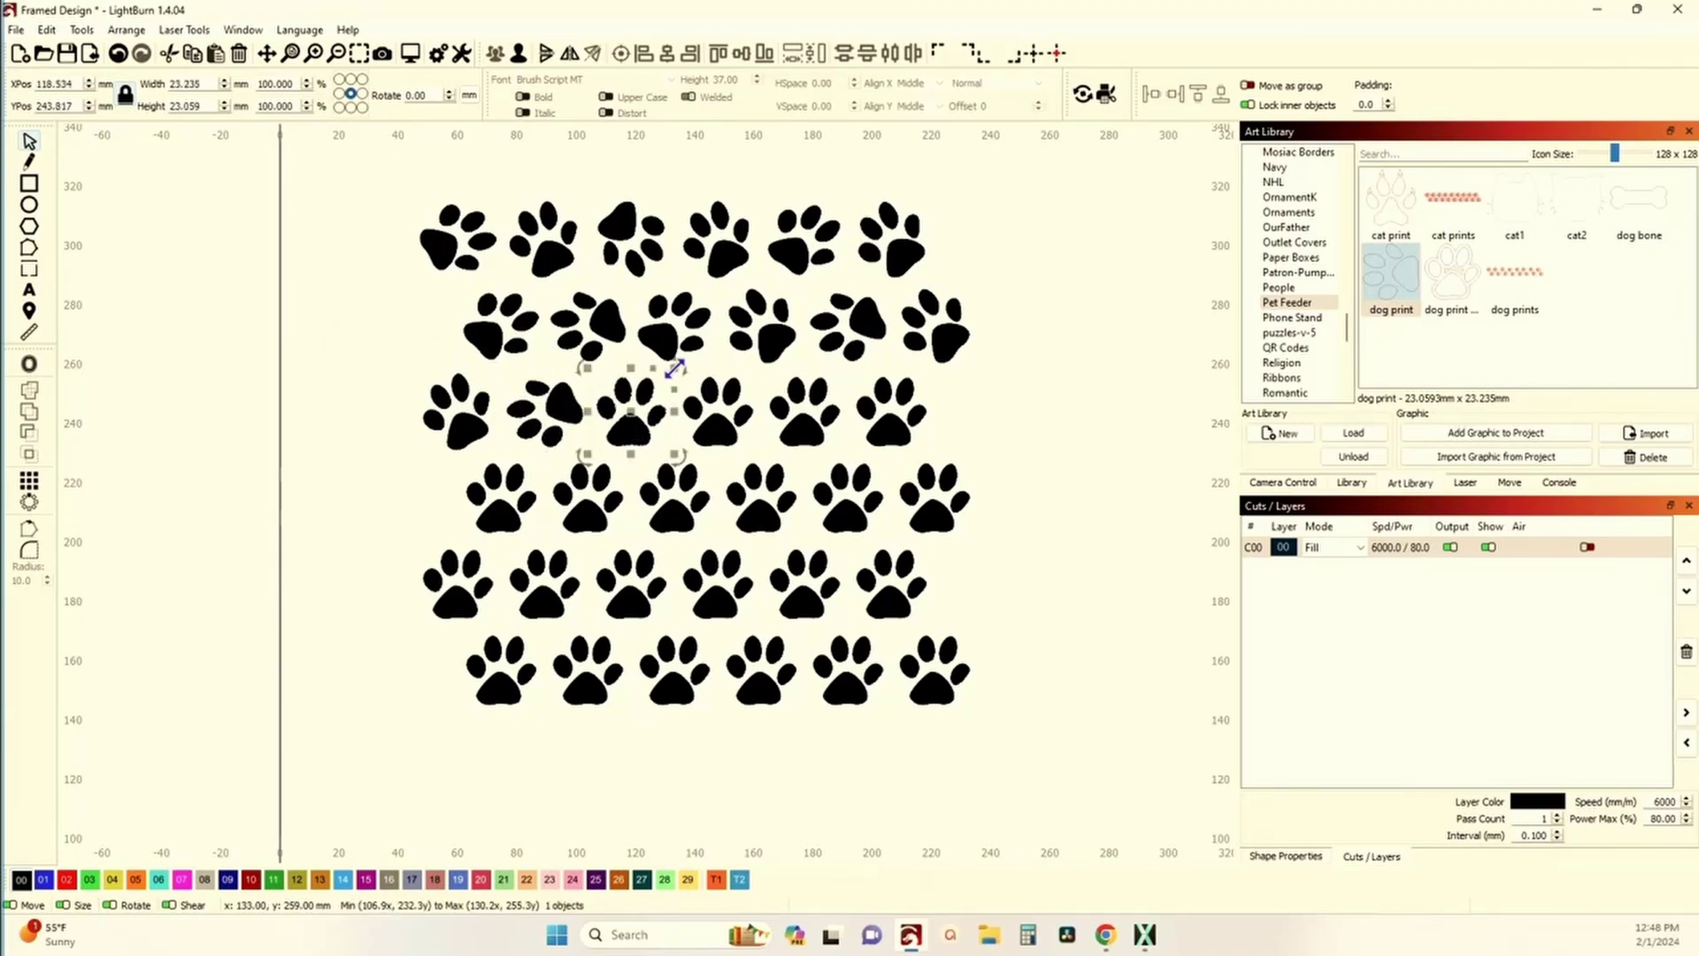
drag(635, 417, 722, 417)
- Rotate the last three paw prints in the third row: fourth counter-clockwise, fifth pointing to the lower left, sixth nearly upside down
drag(770, 366, 769, 367)
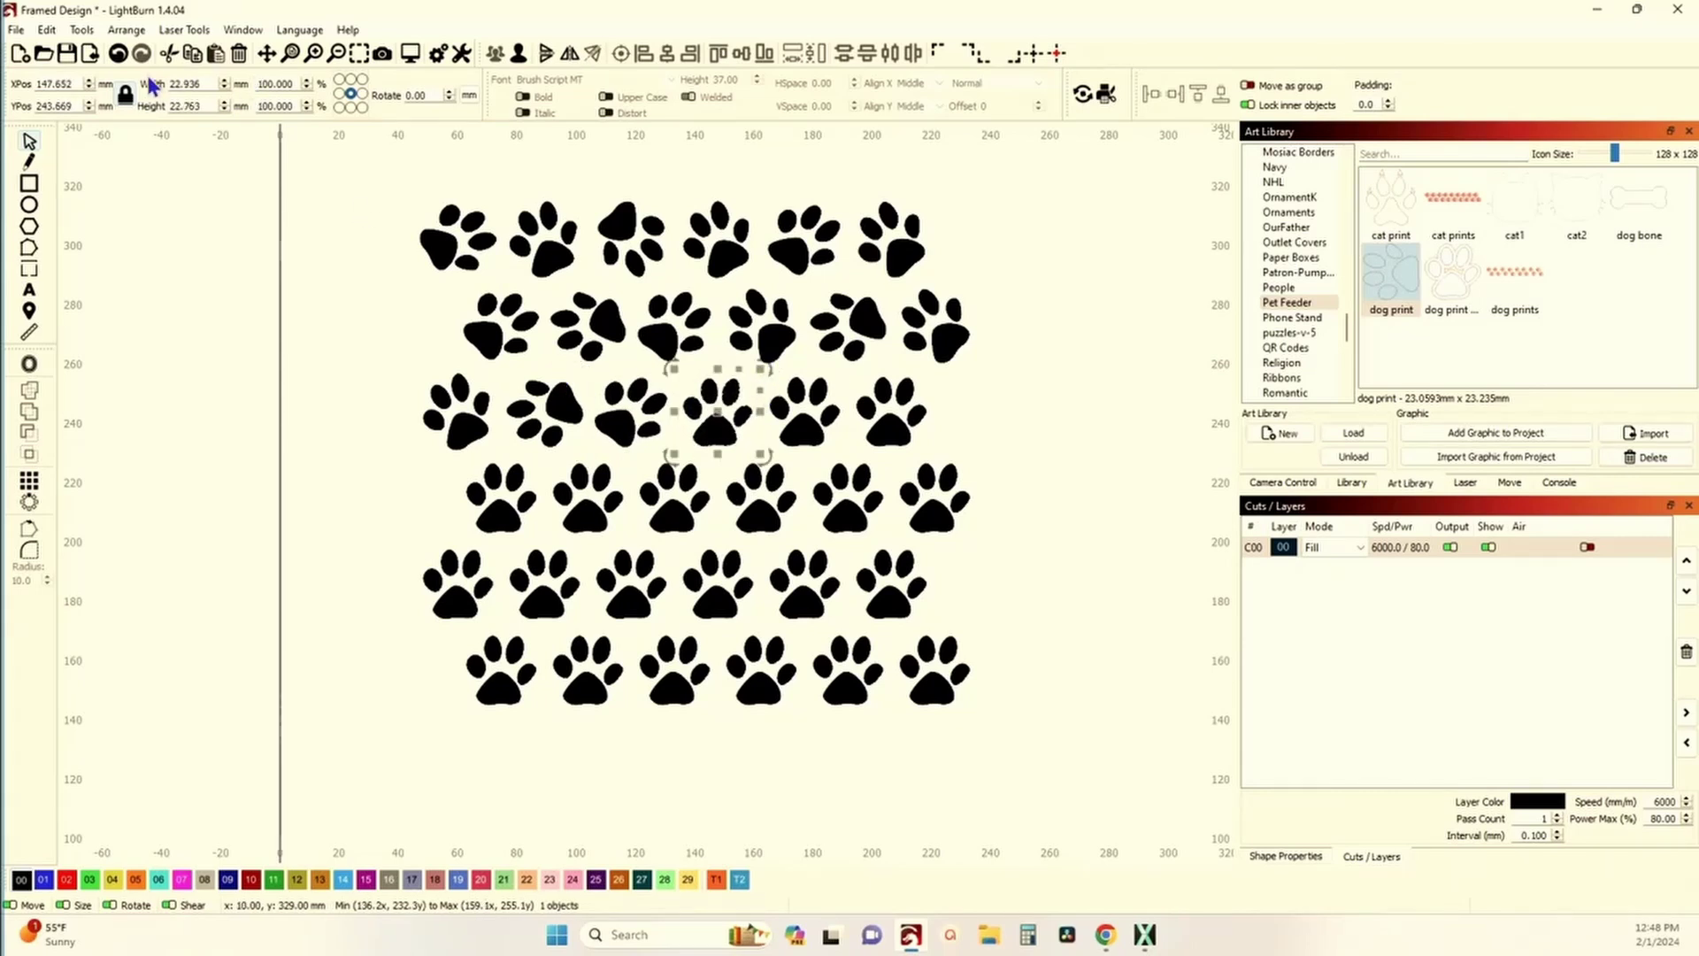
click(118, 55)
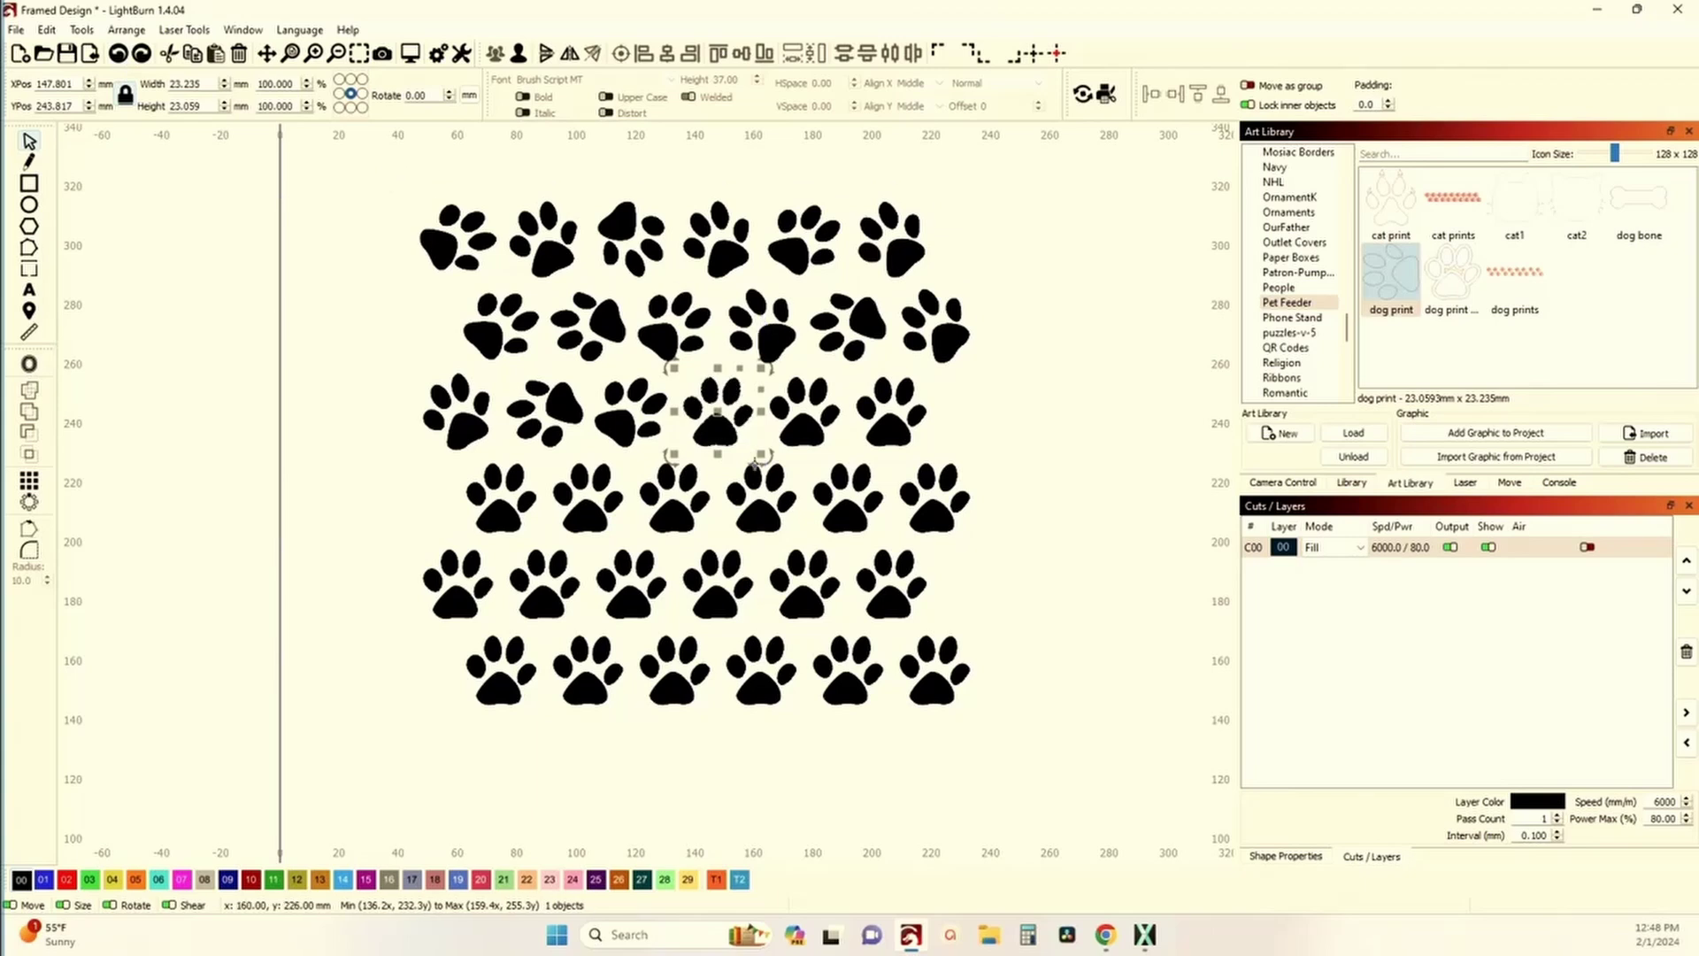
drag(764, 456, 758, 479)
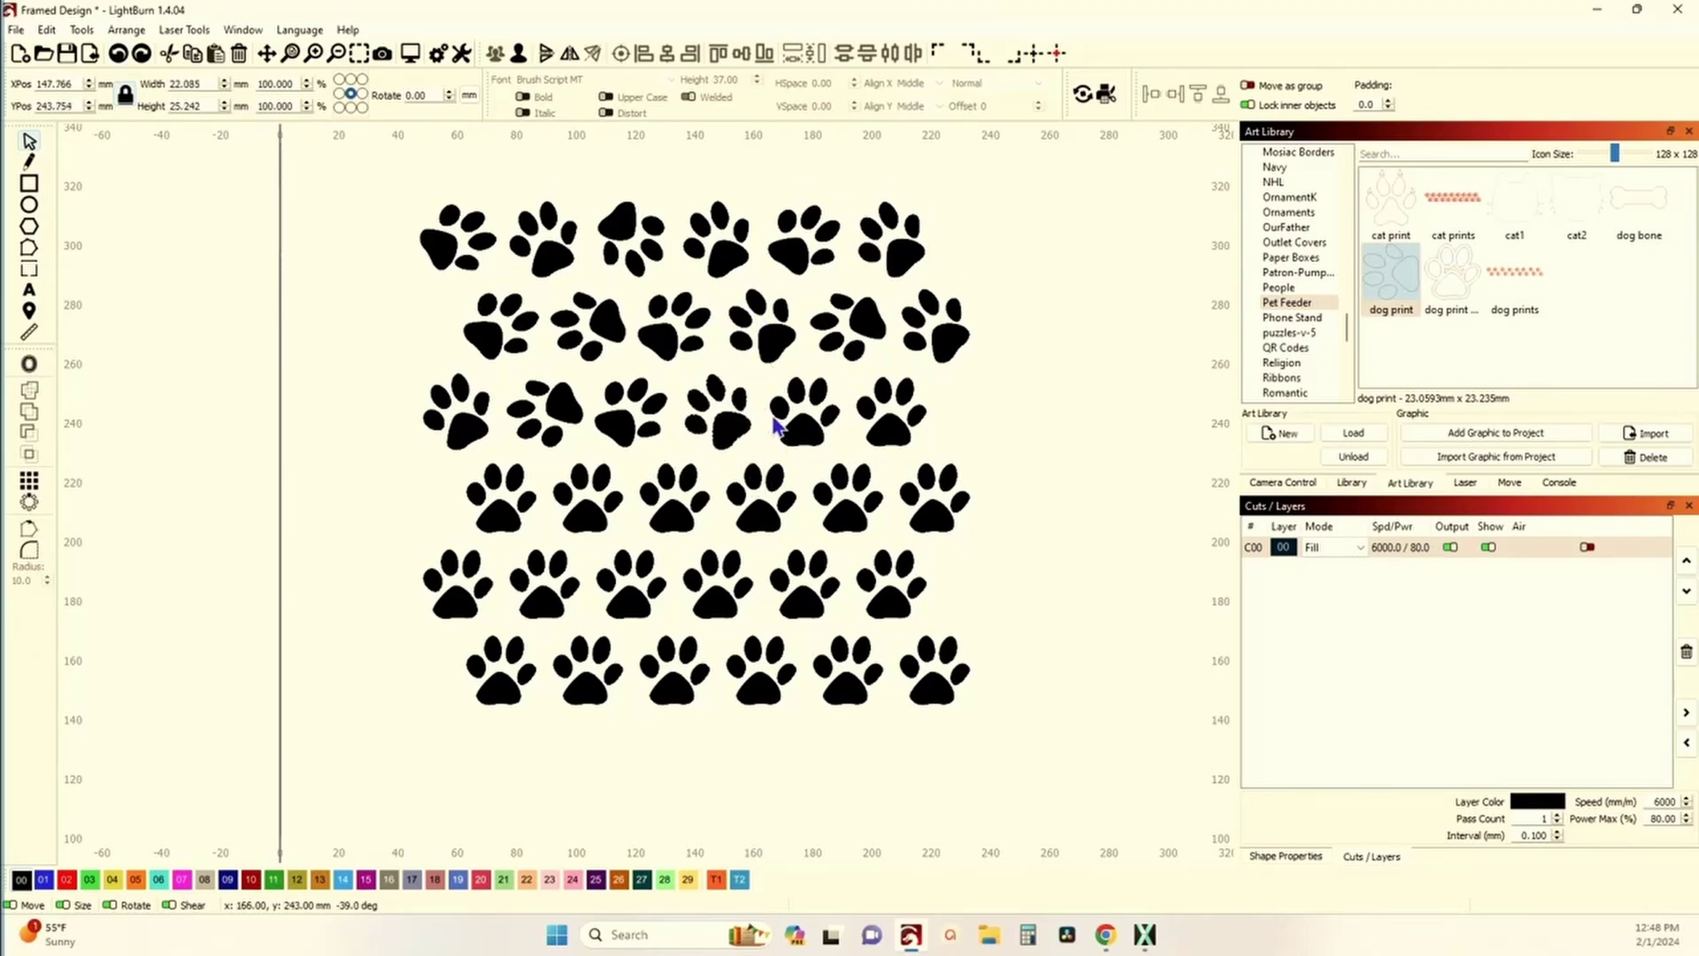
click(804, 406)
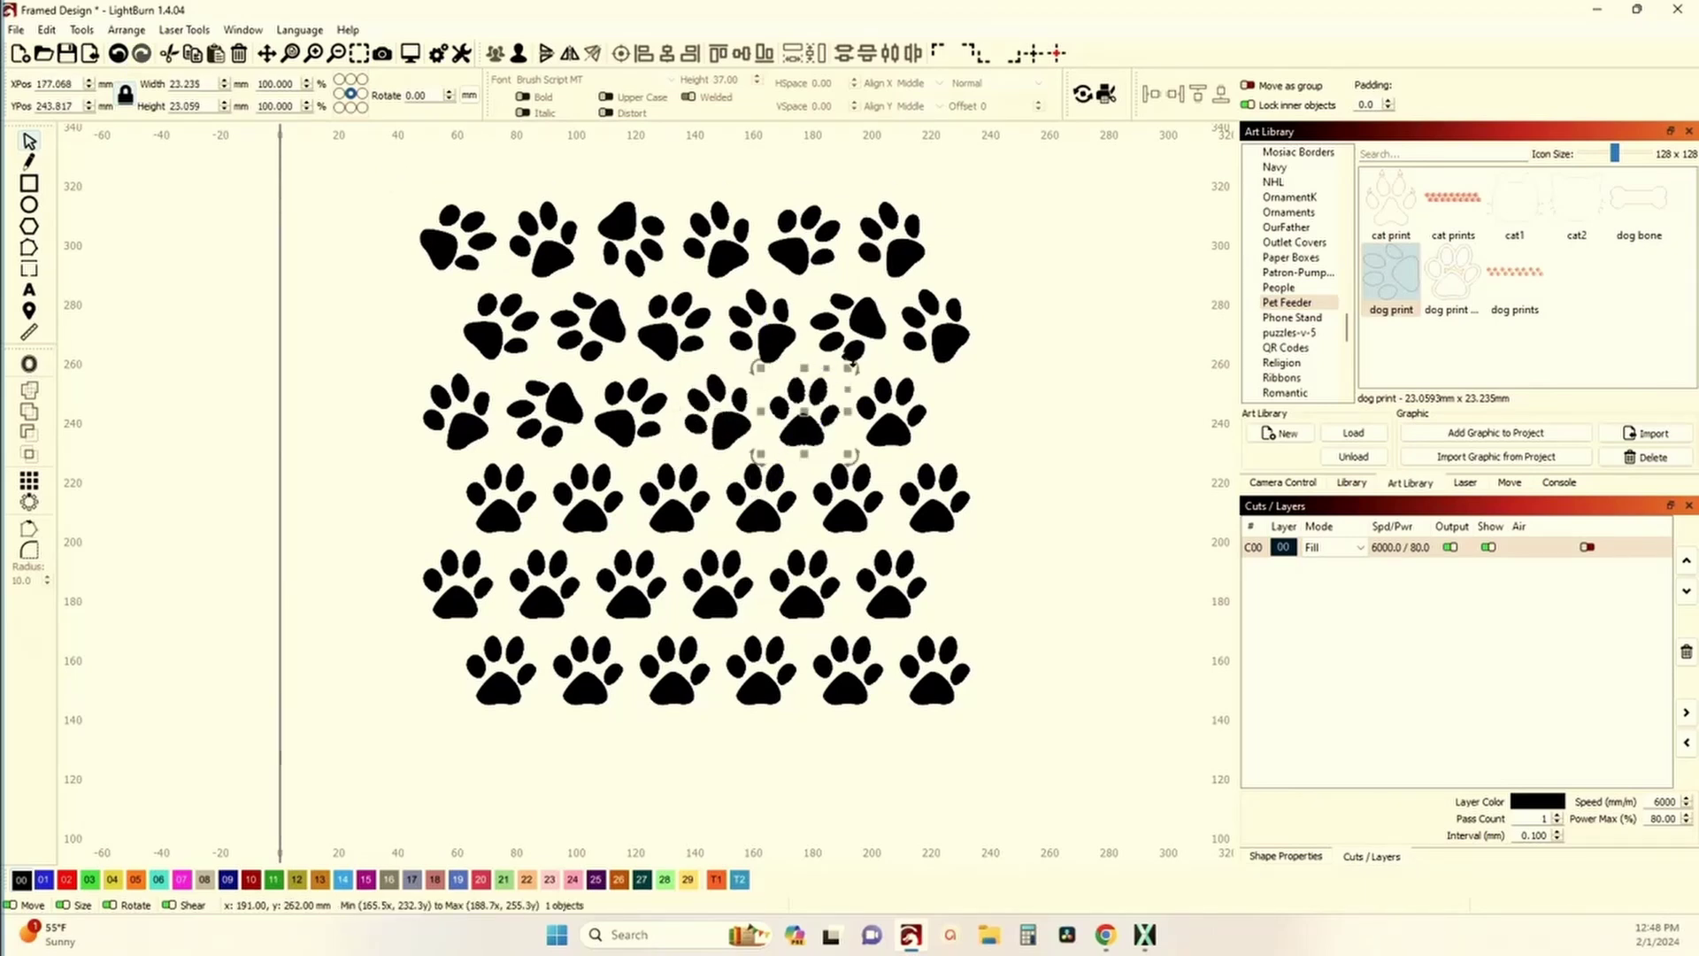
drag(759, 368, 611, 356)
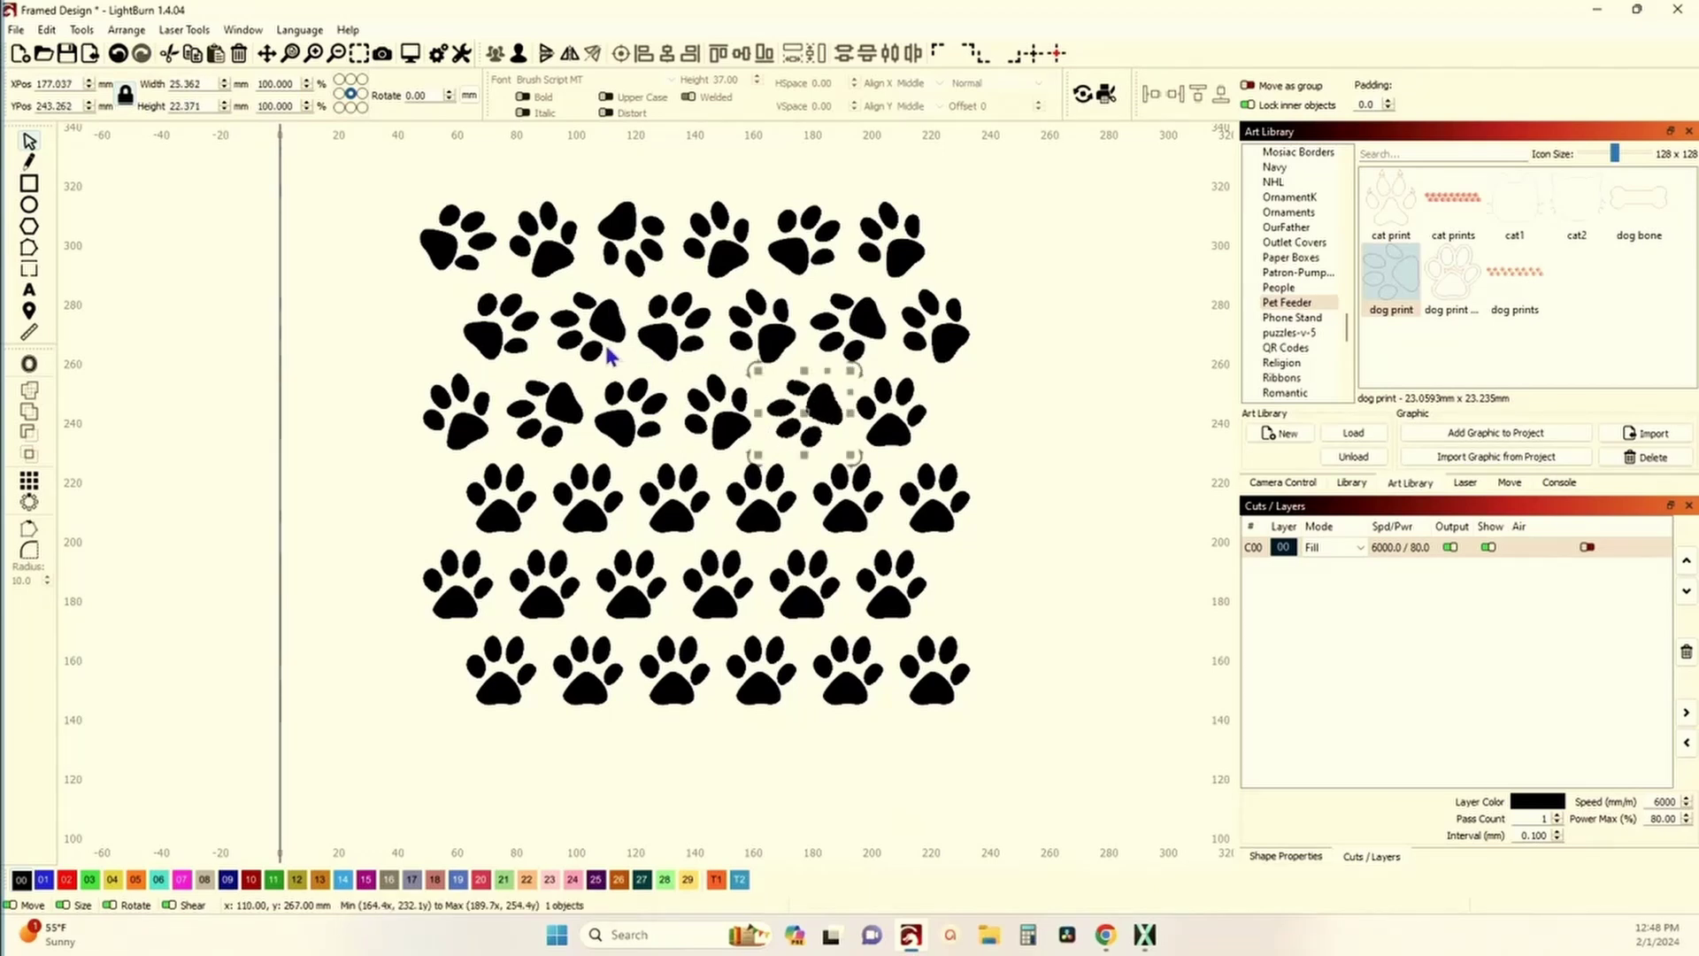
click(899, 428)
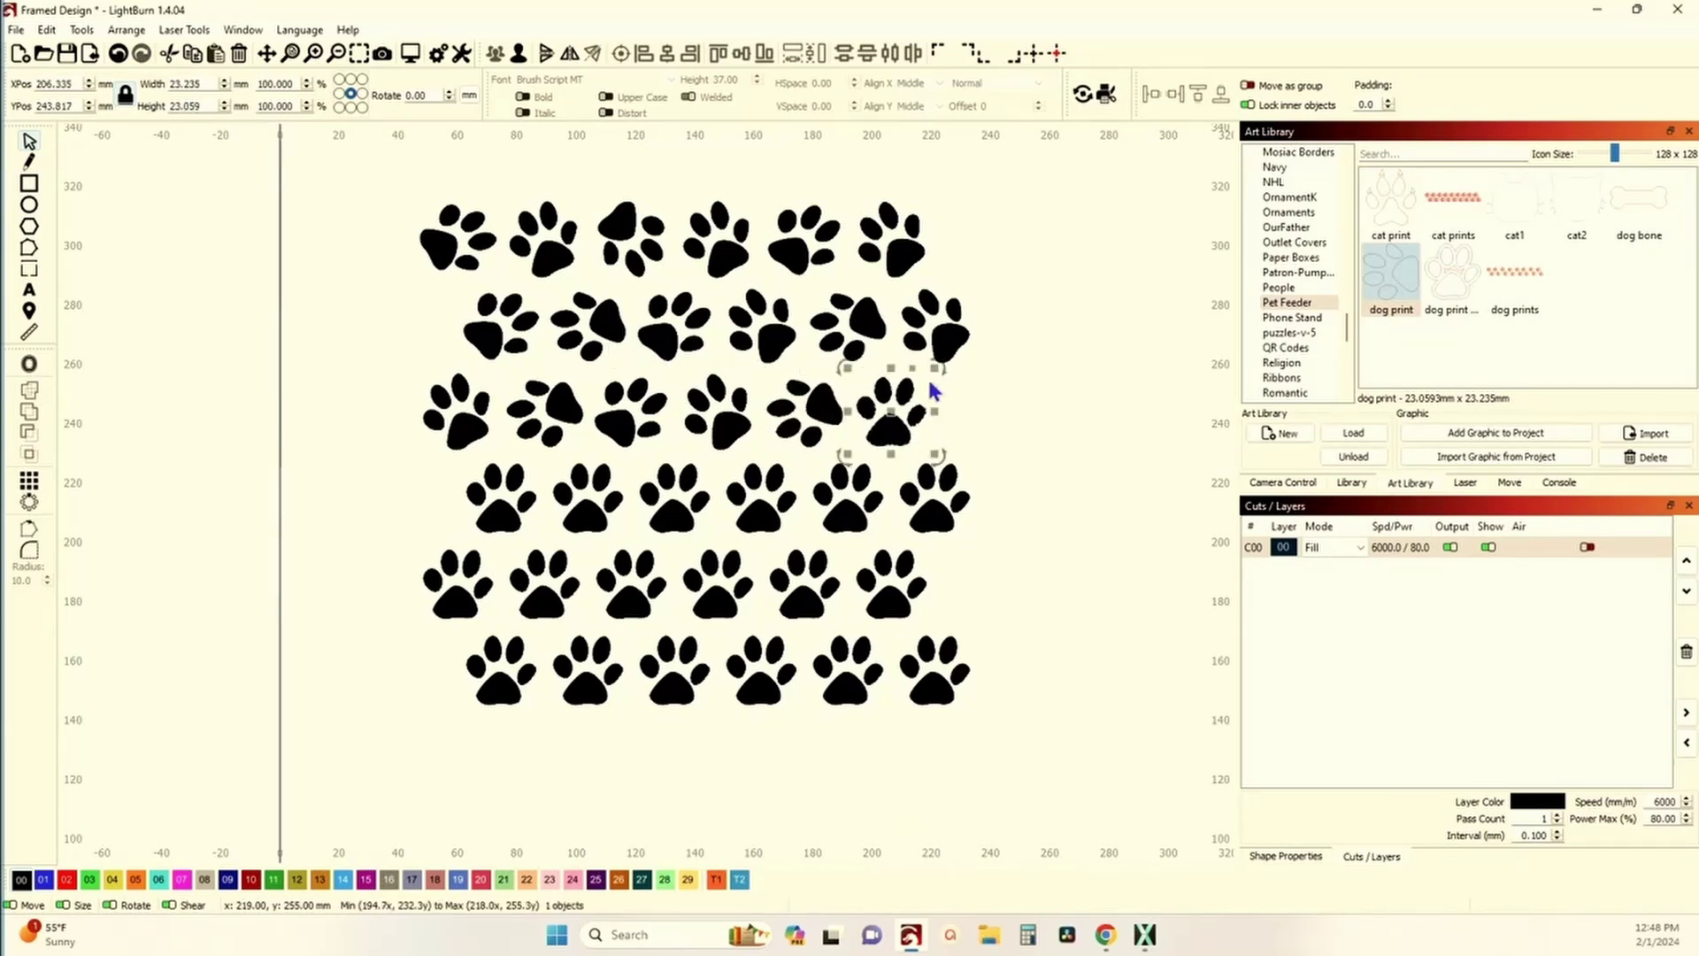
drag(979, 277, 924, 421)
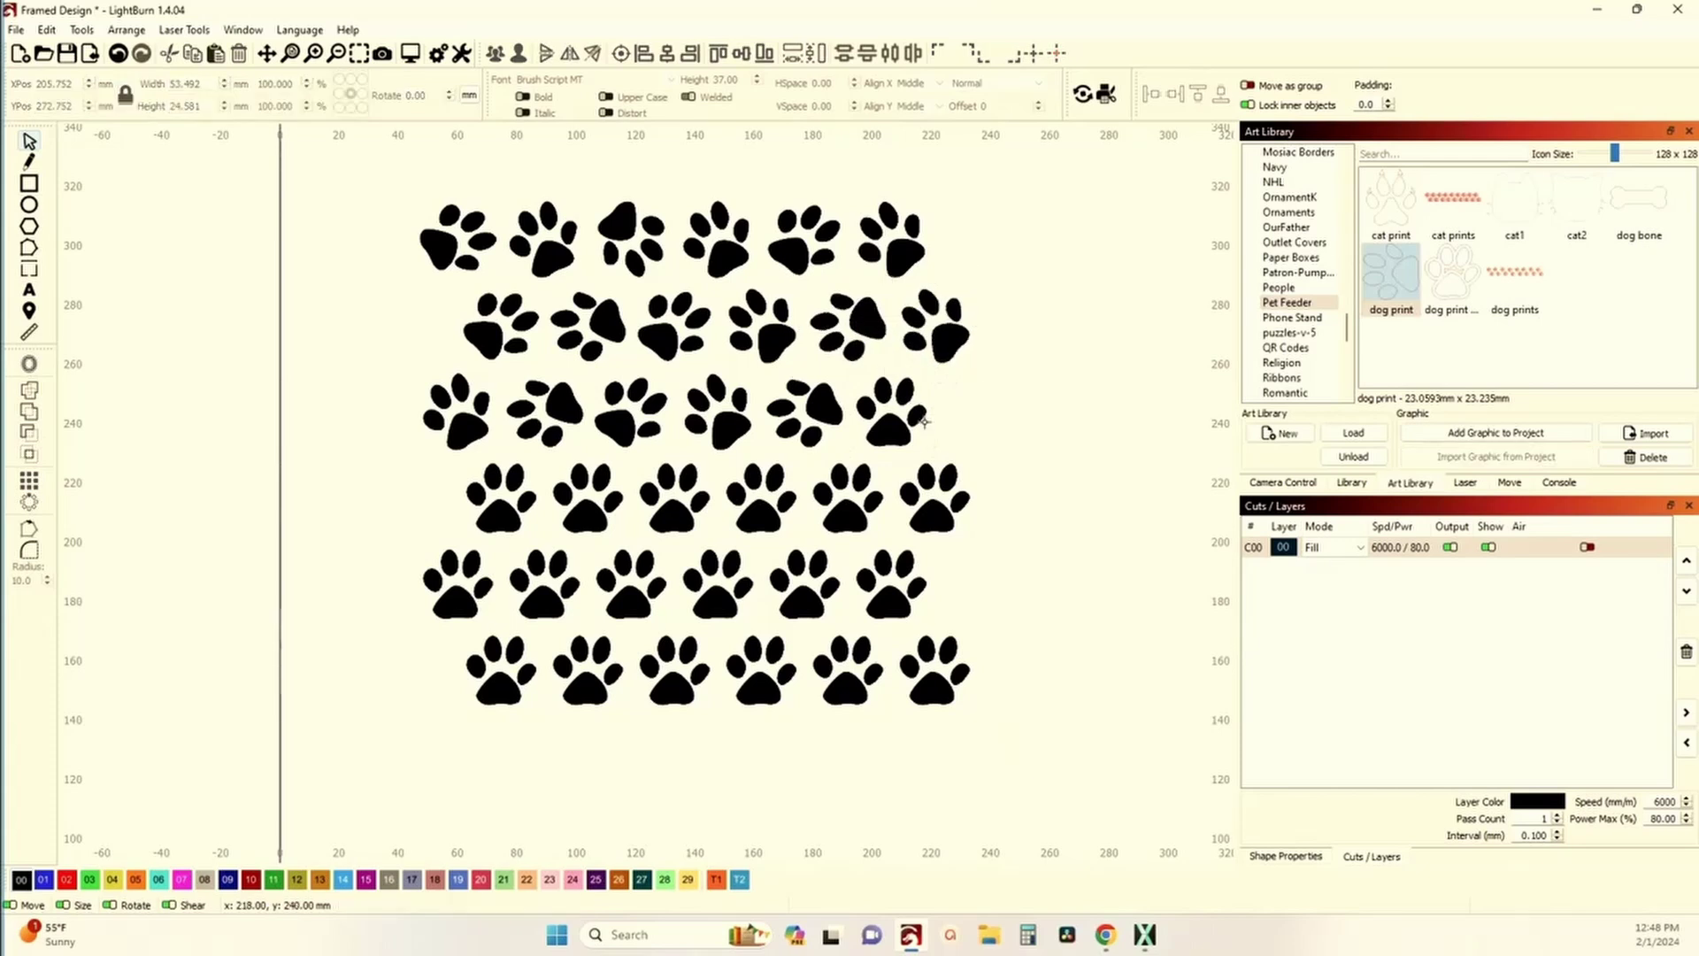
click(920, 418)
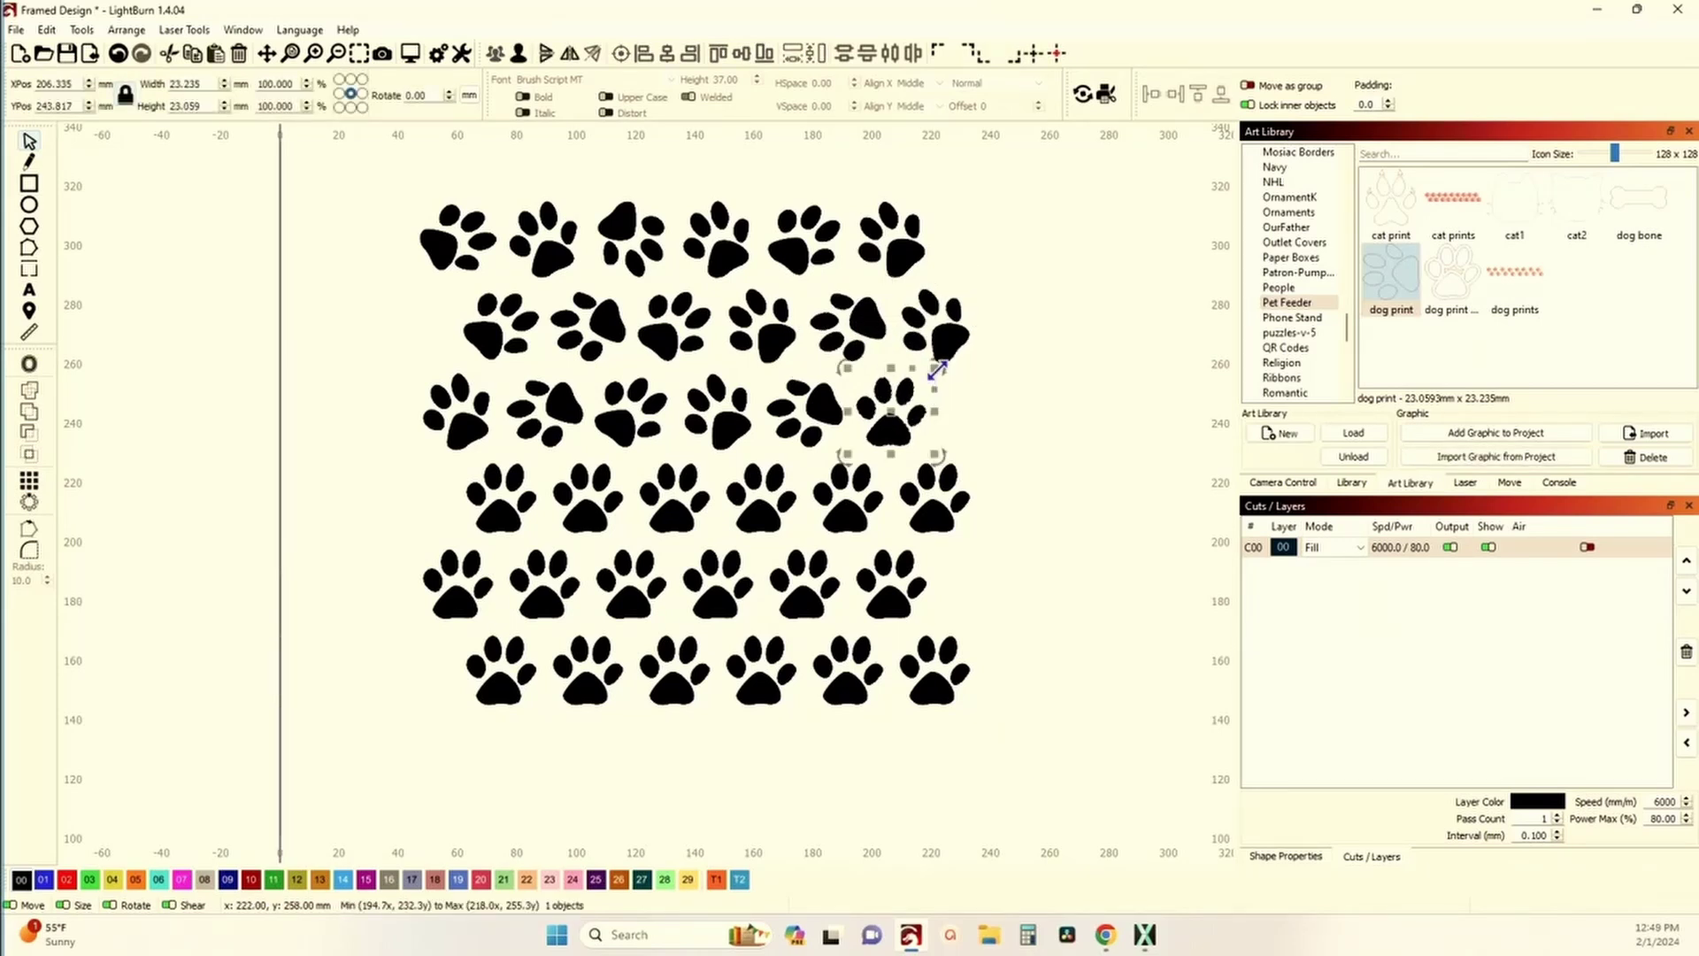
drag(942, 370, 905, 533)
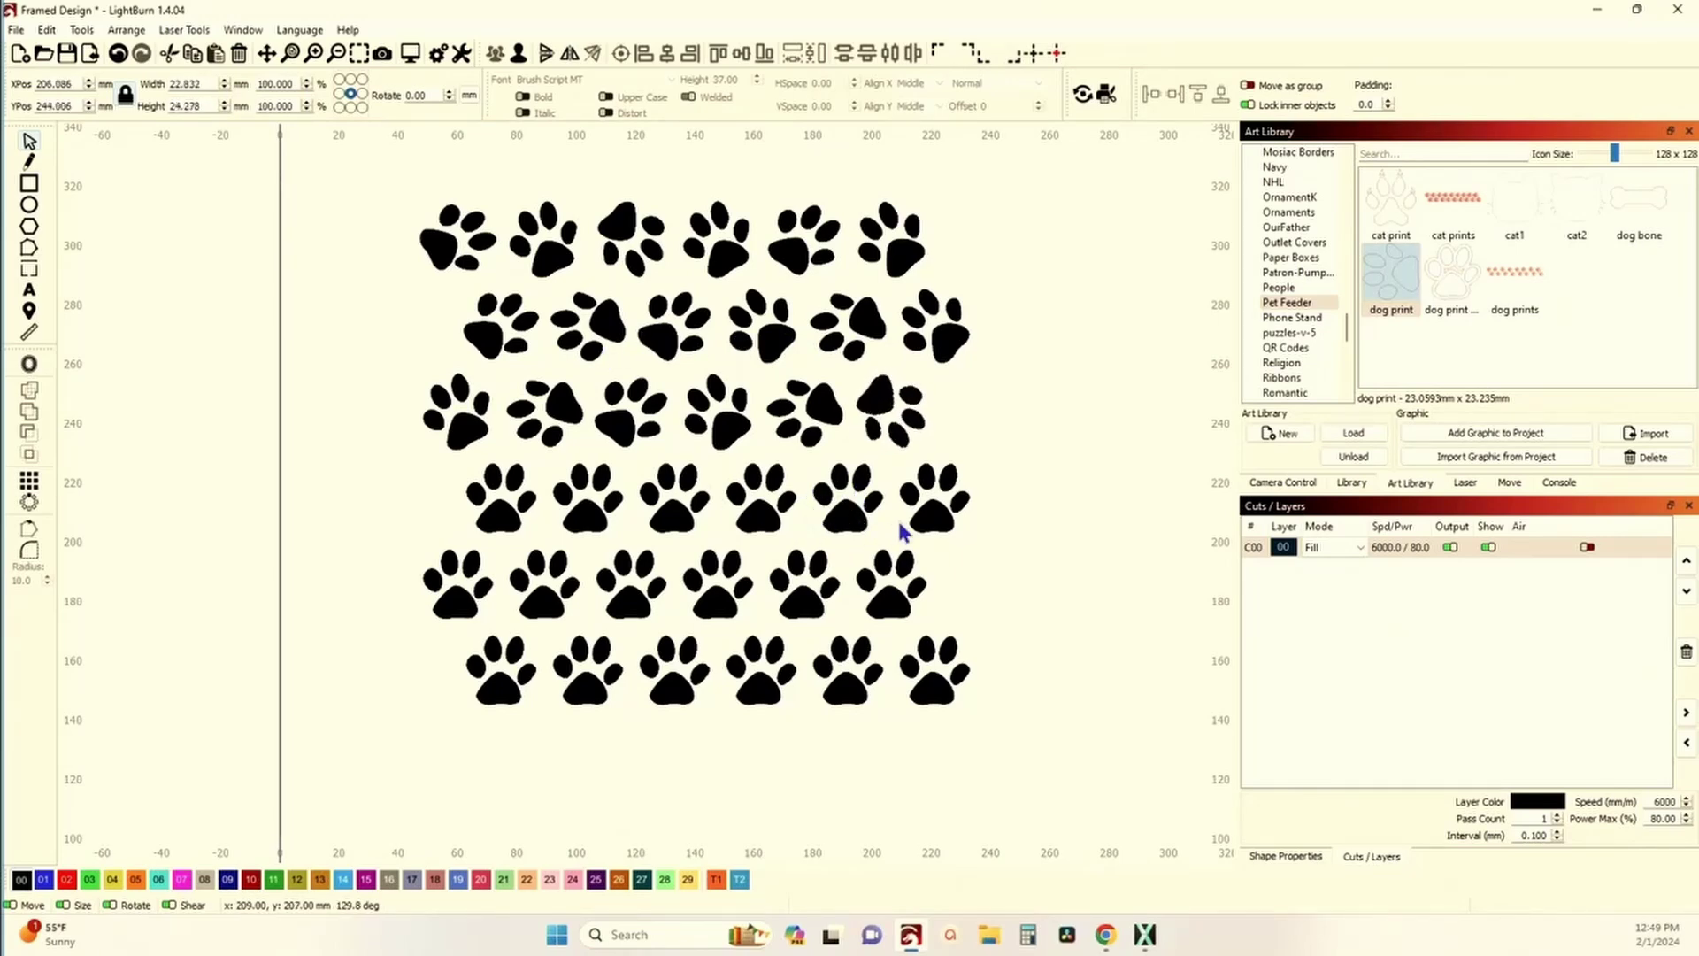
- Draw a rectangle about 194 × 143 mm beside the paw prints and a second one about 98 × 52 mm inside it
click(266, 412)
scroll(283, 424, down, 5)
drag(360, 292, 798, 696)
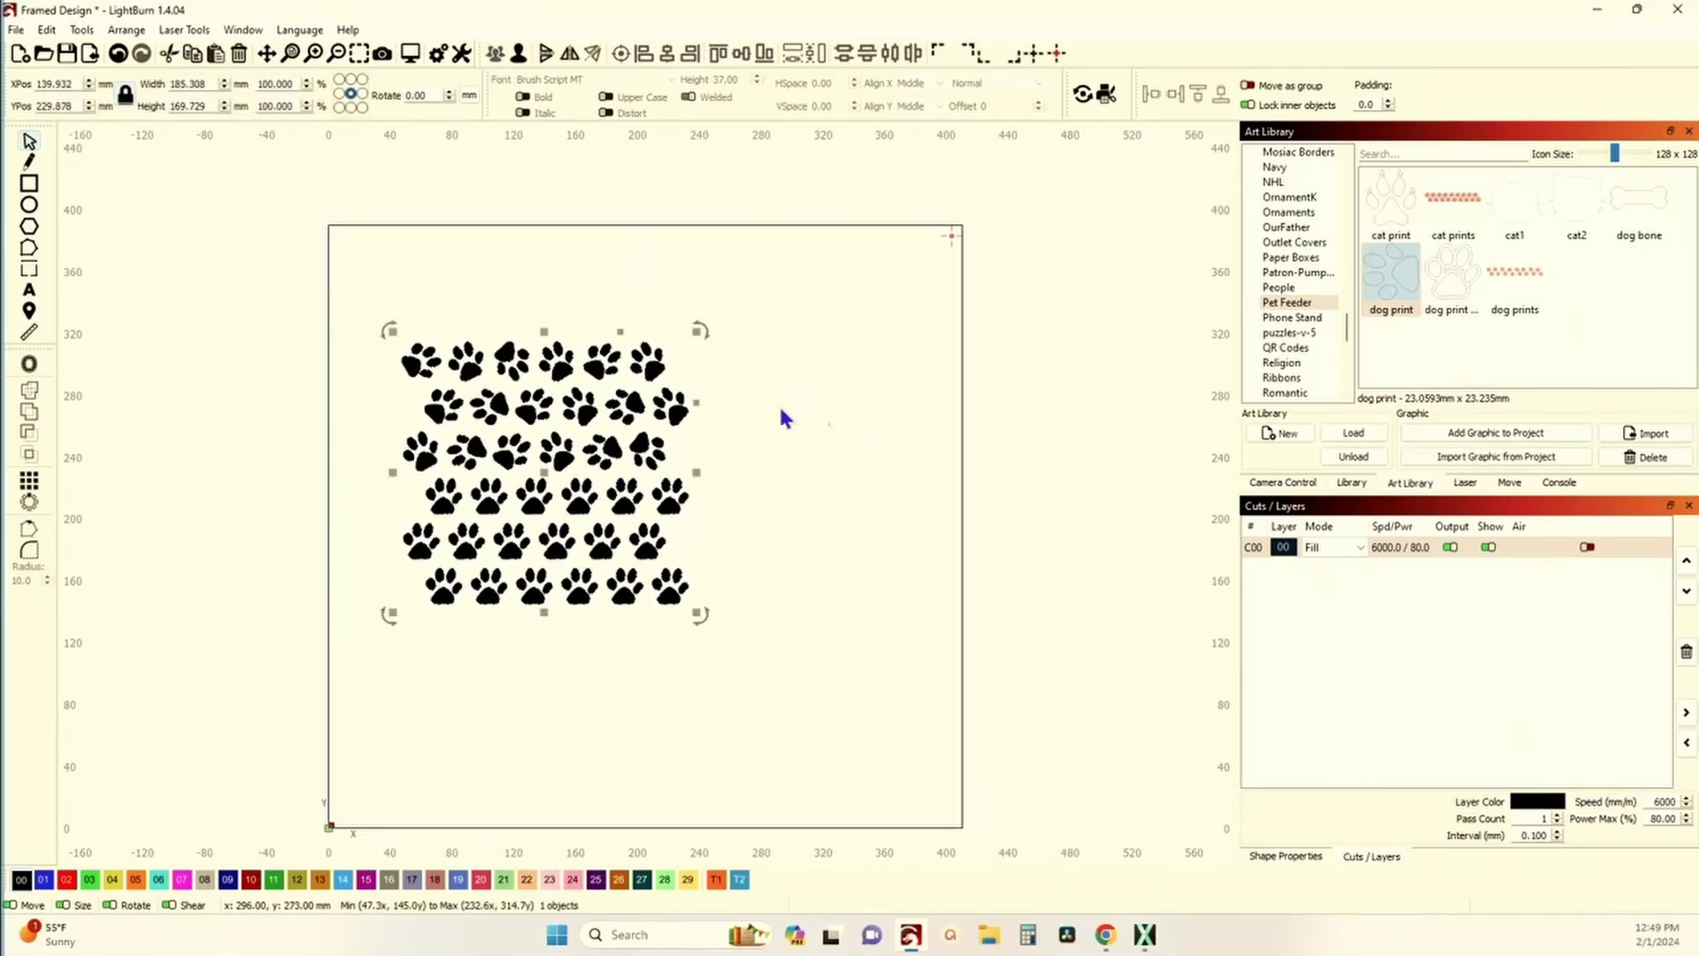
drag(770, 405, 1027, 540)
click(29, 184)
mouse_move(770, 395)
mouse_down()
mouse_move(931, 536)
mouse_move(1047, 567)
mouse_move(1081, 615)
mouse_move(1122, 631)
mouse_move(1072, 623)
mouse_up()
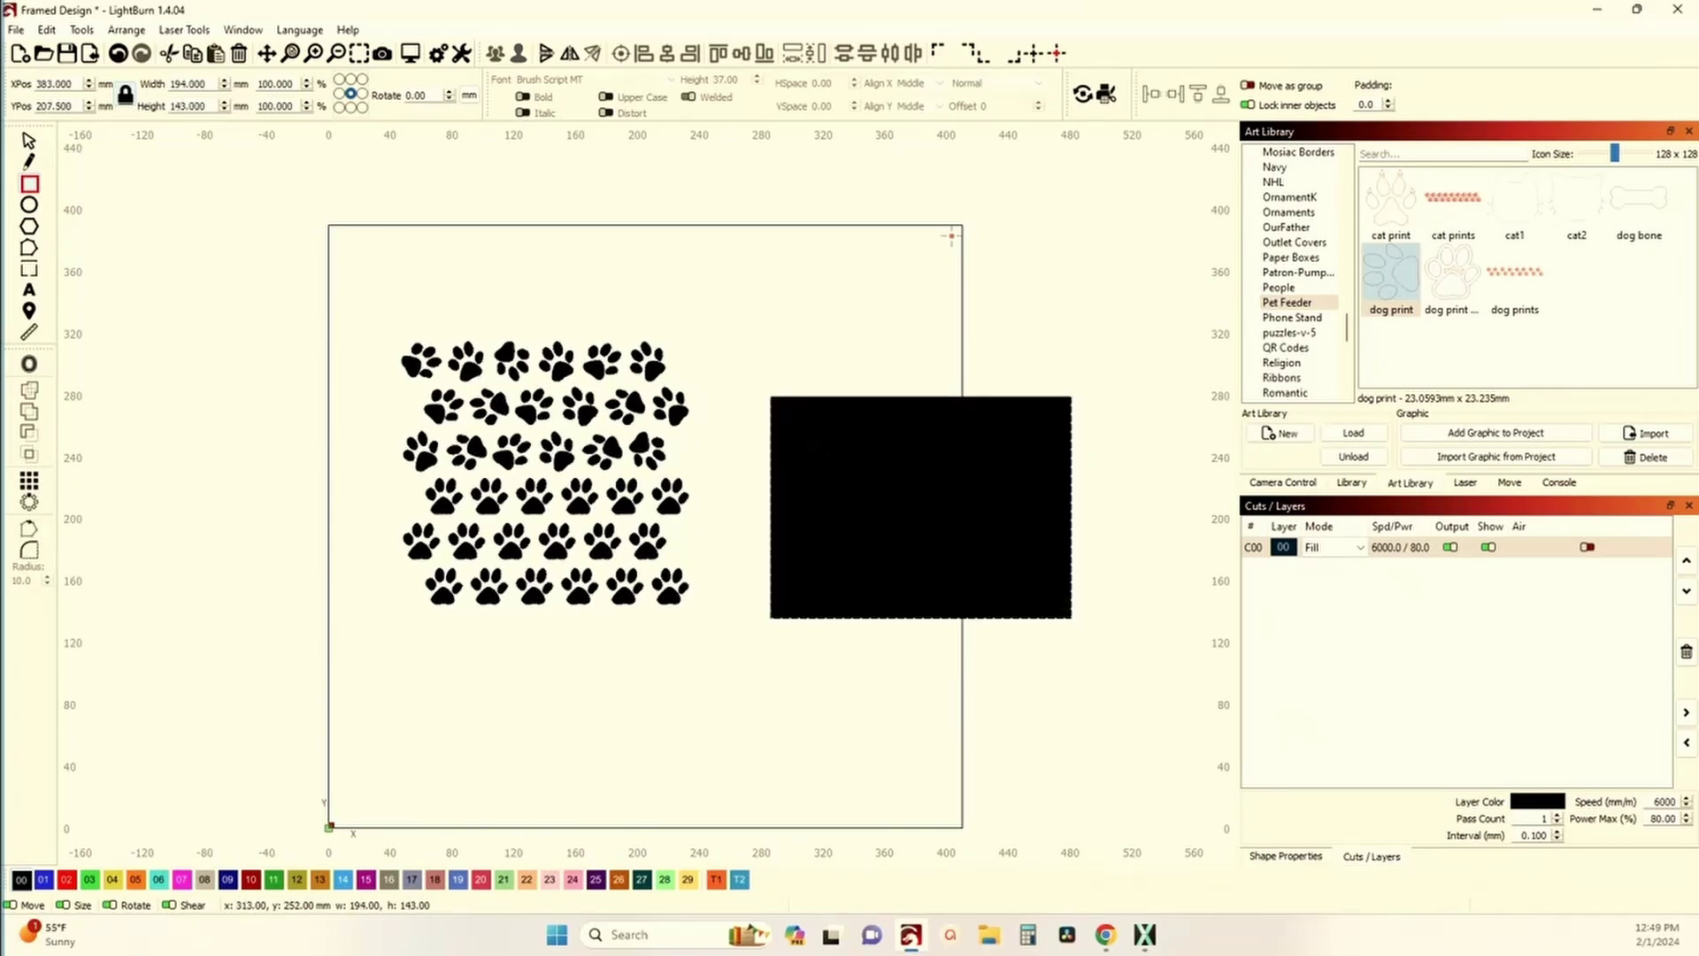
drag(813, 464, 965, 544)
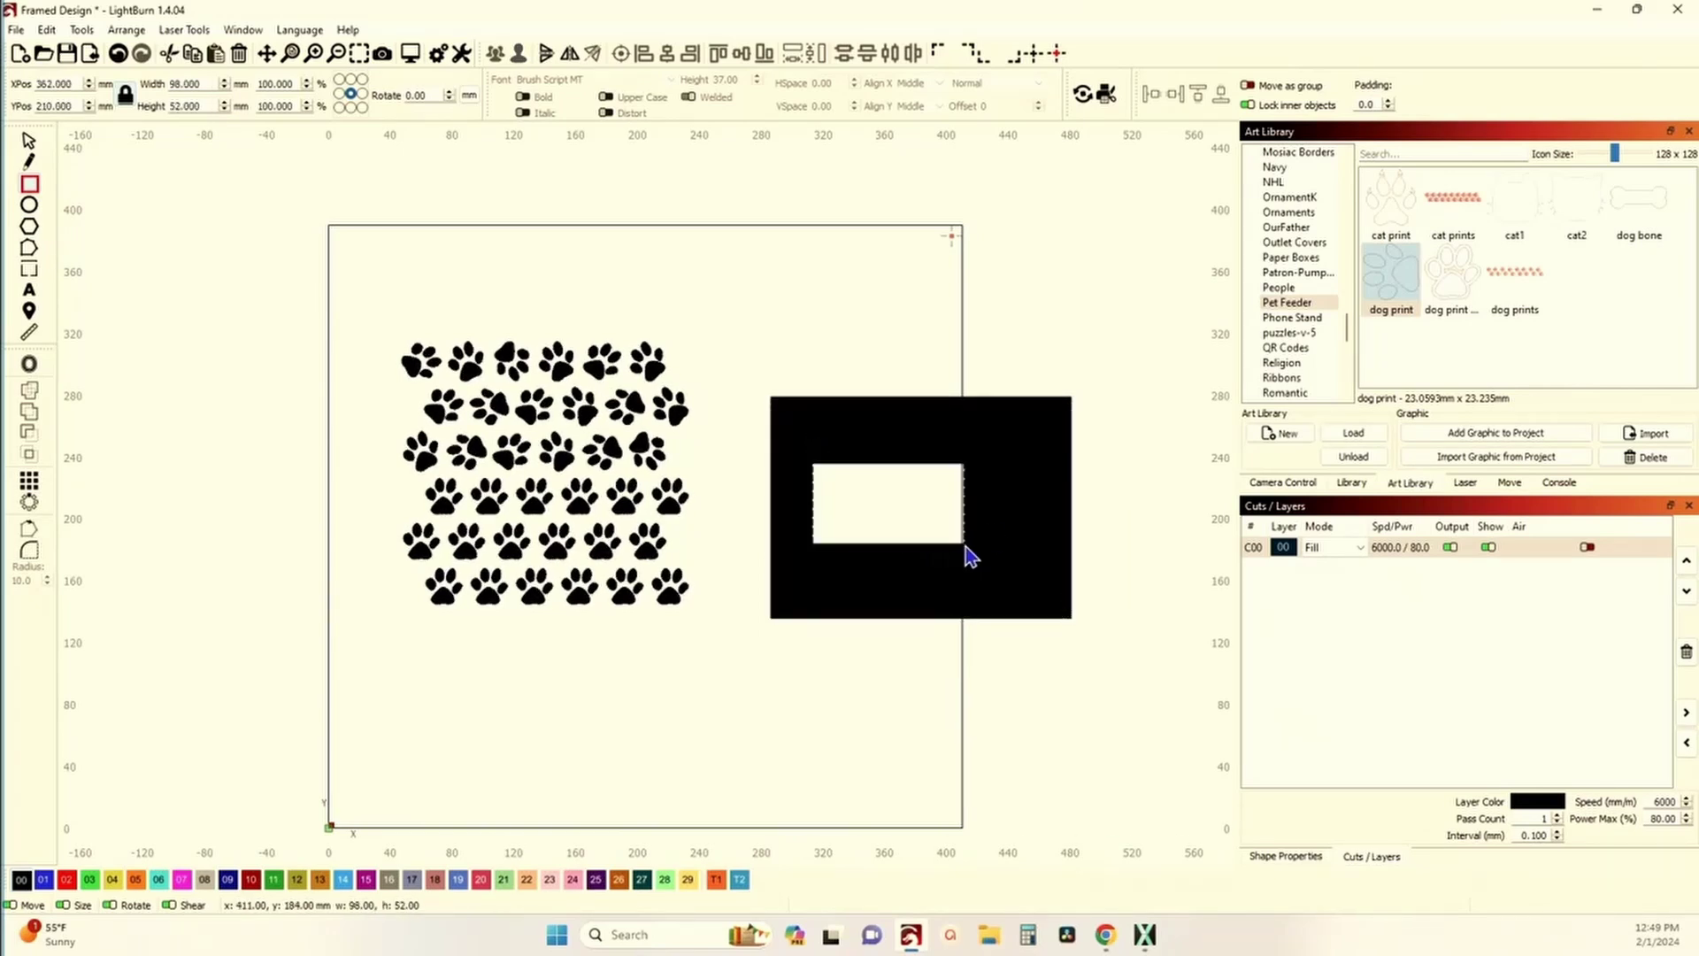
- Enlarge the inner rectangle to about 138 × 73 mm and move it towards the outer rectangle's upper left corner
click(29, 142)
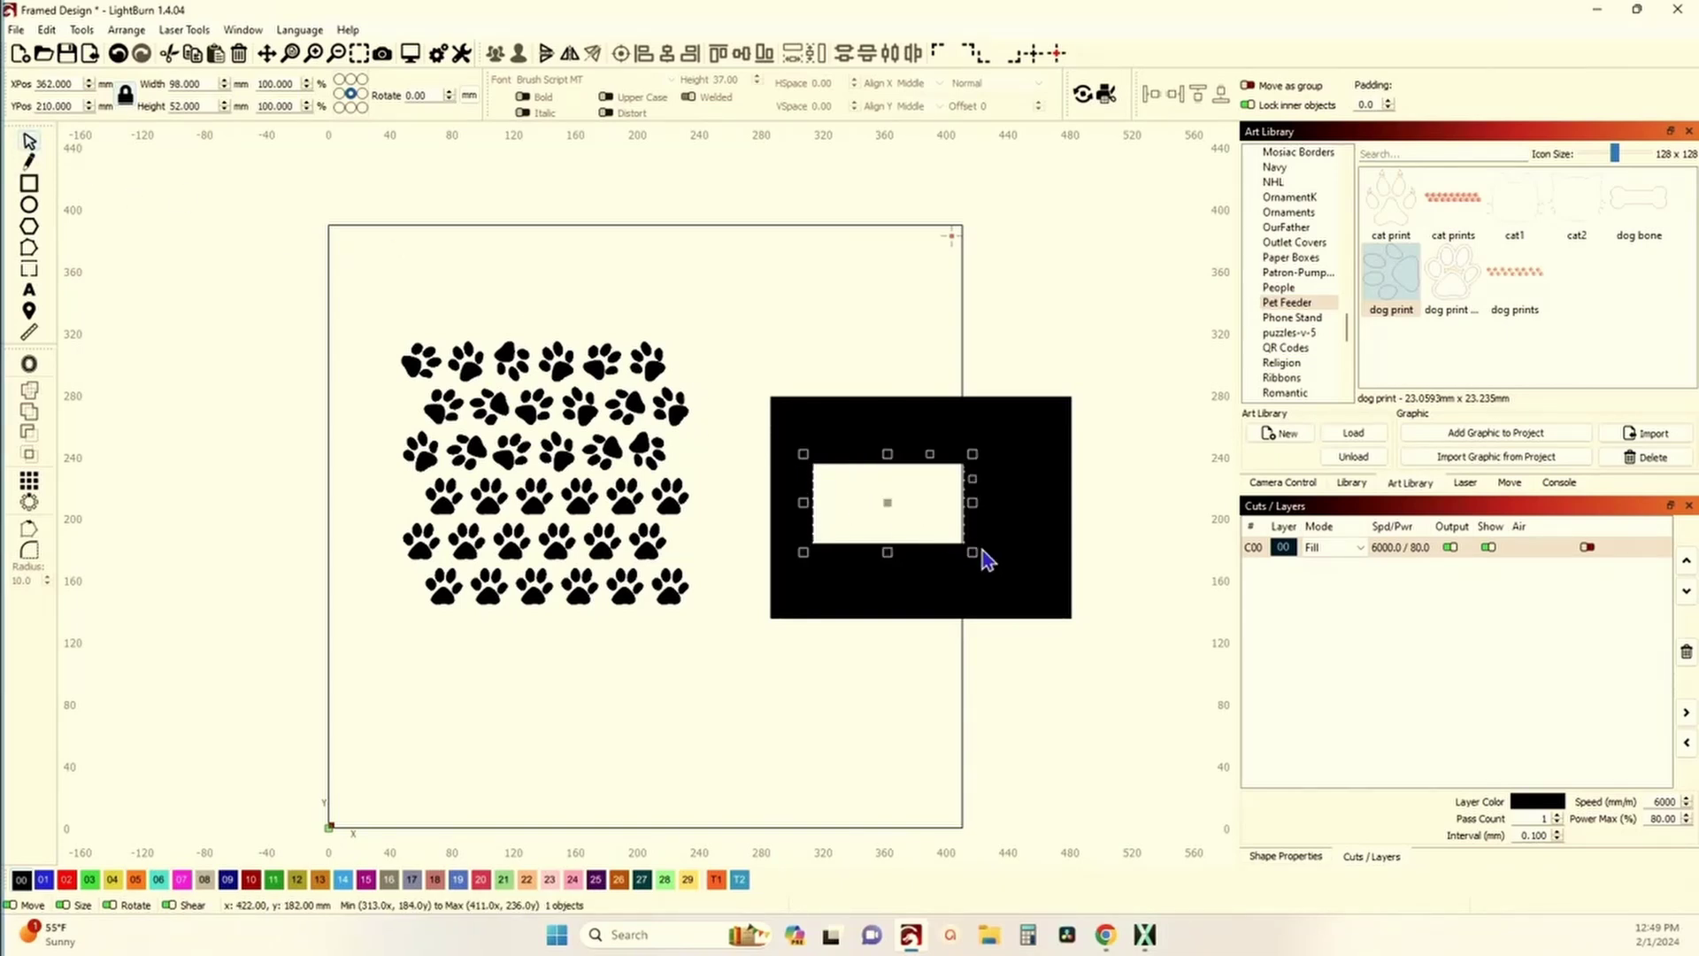
drag(976, 555, 996, 584)
drag(917, 520, 899, 489)
click(762, 389)
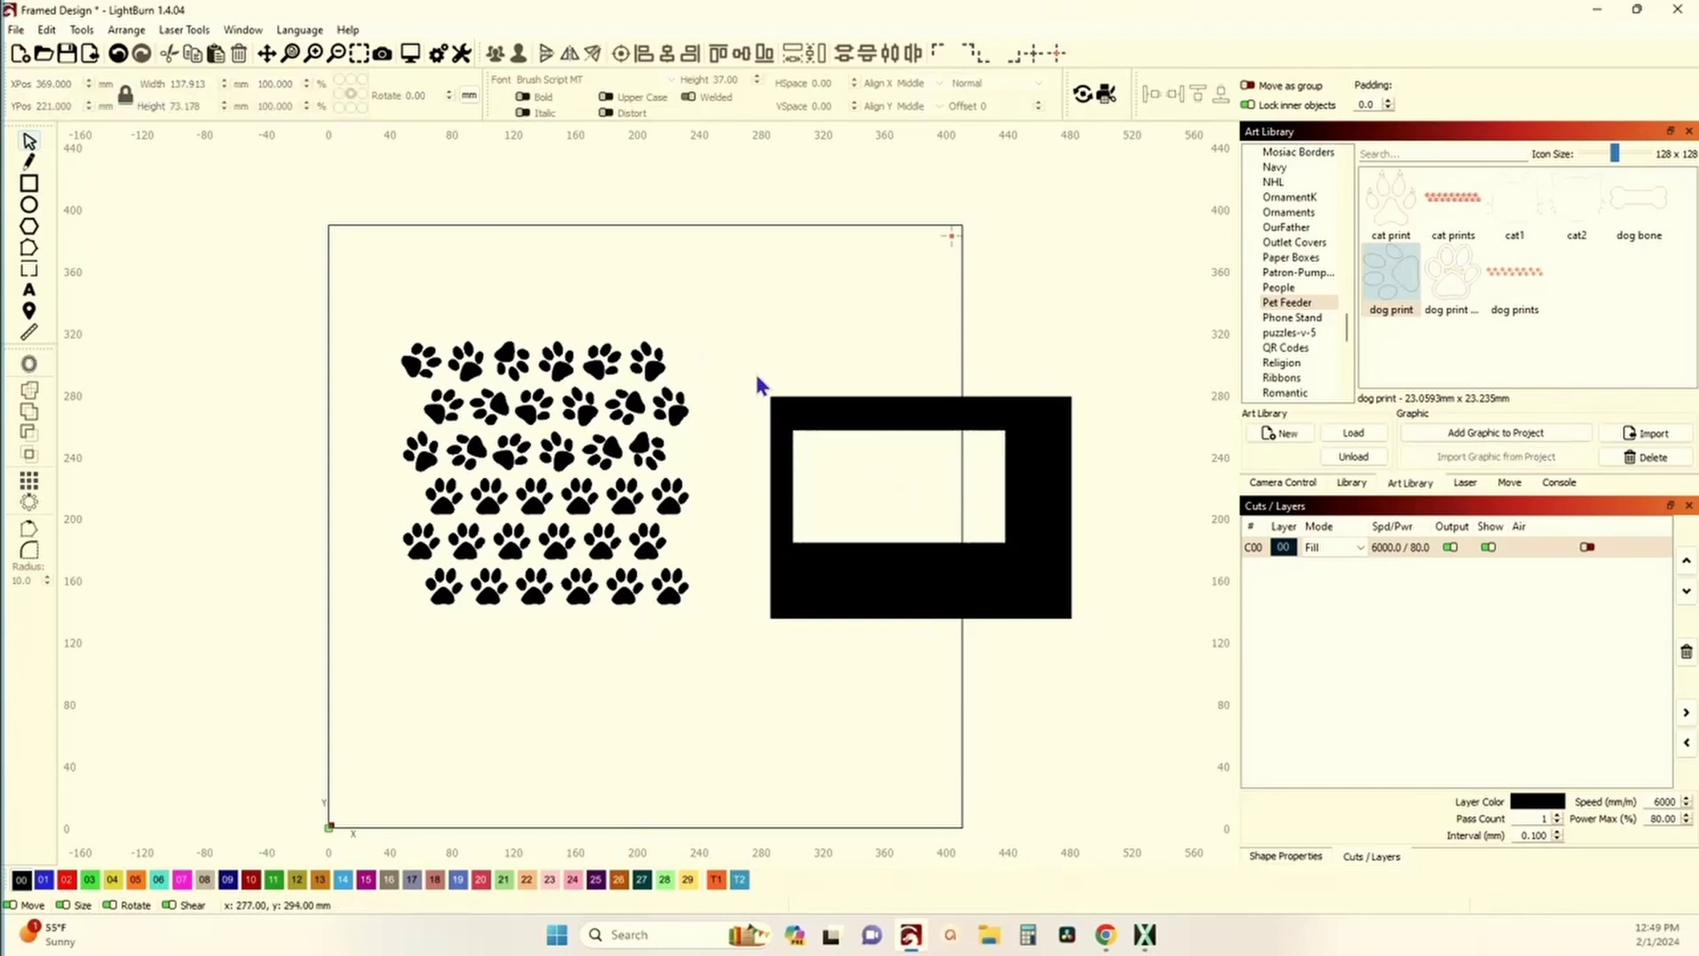
- Put both rectangles on the red 02 line layer and move them as a group over the paw prints
drag(744, 359, 1156, 694)
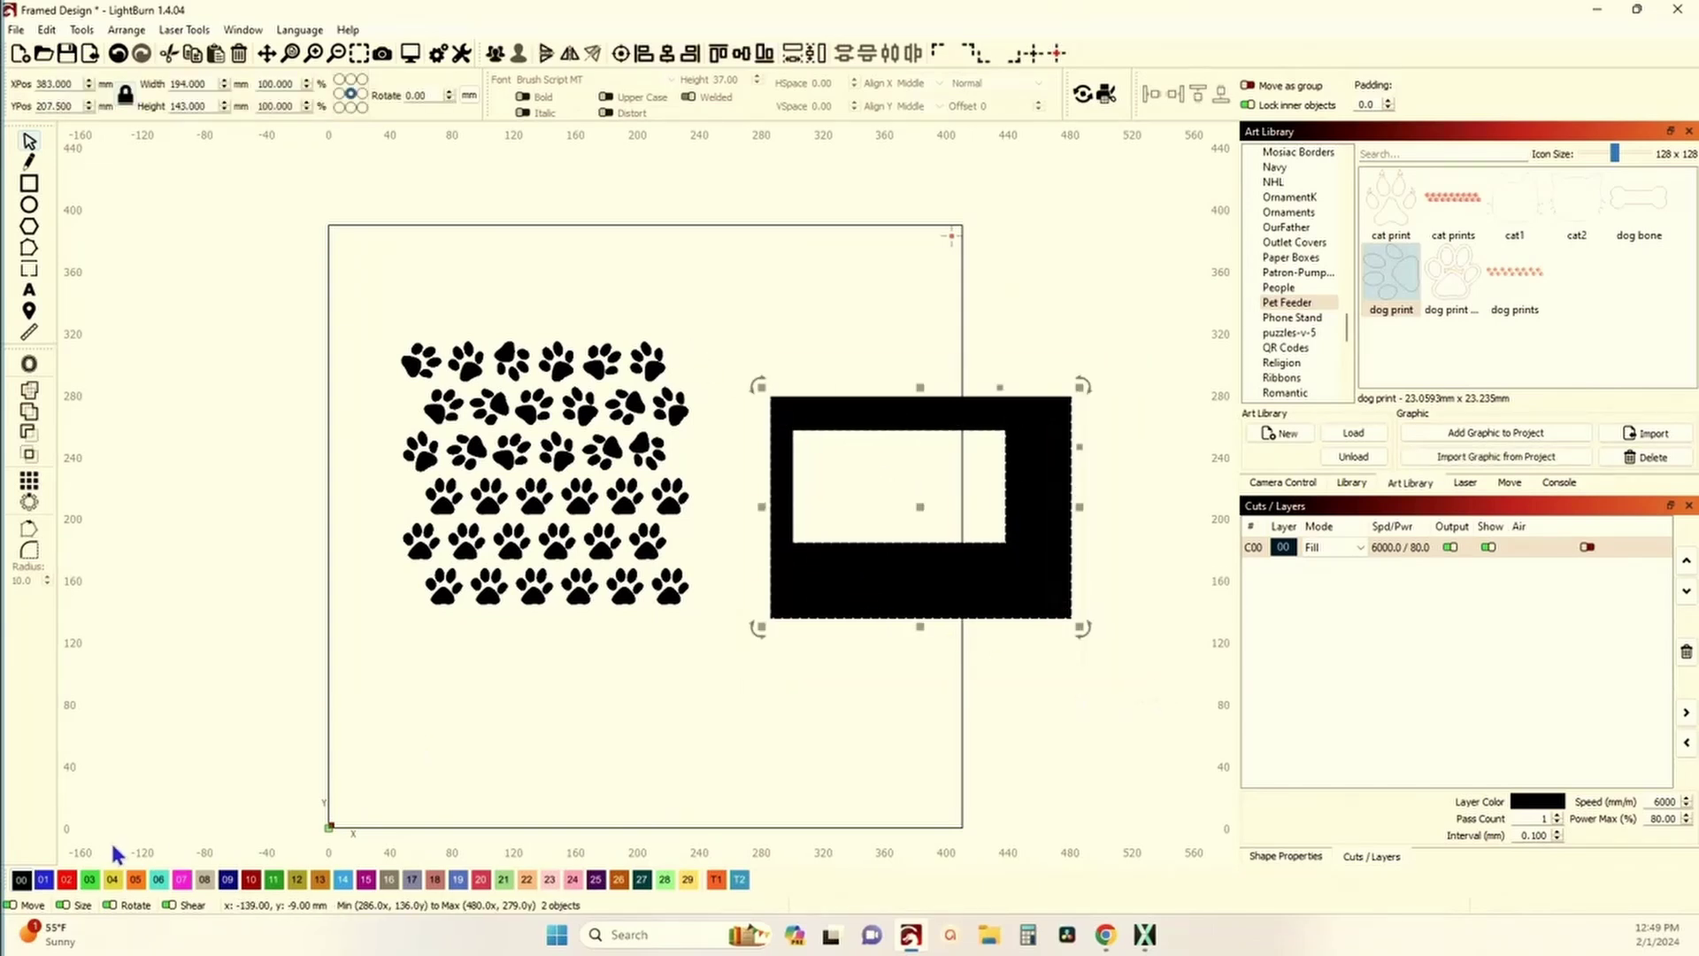
click(64, 881)
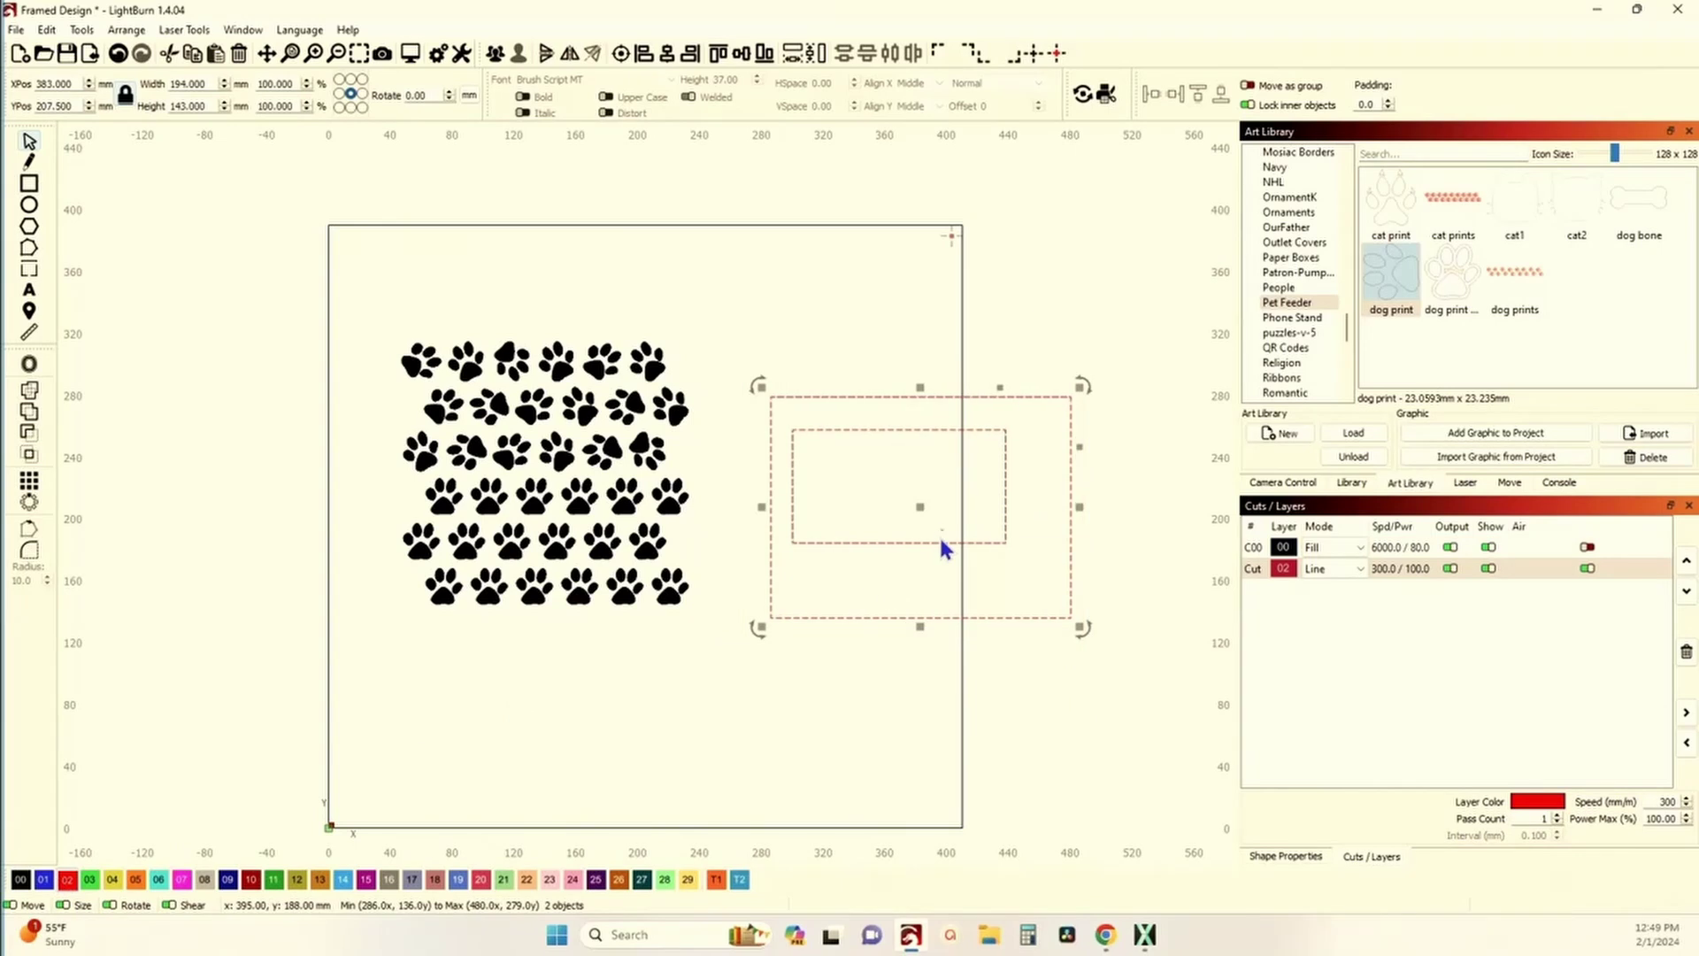
click(495, 57)
drag(918, 505, 565, 481)
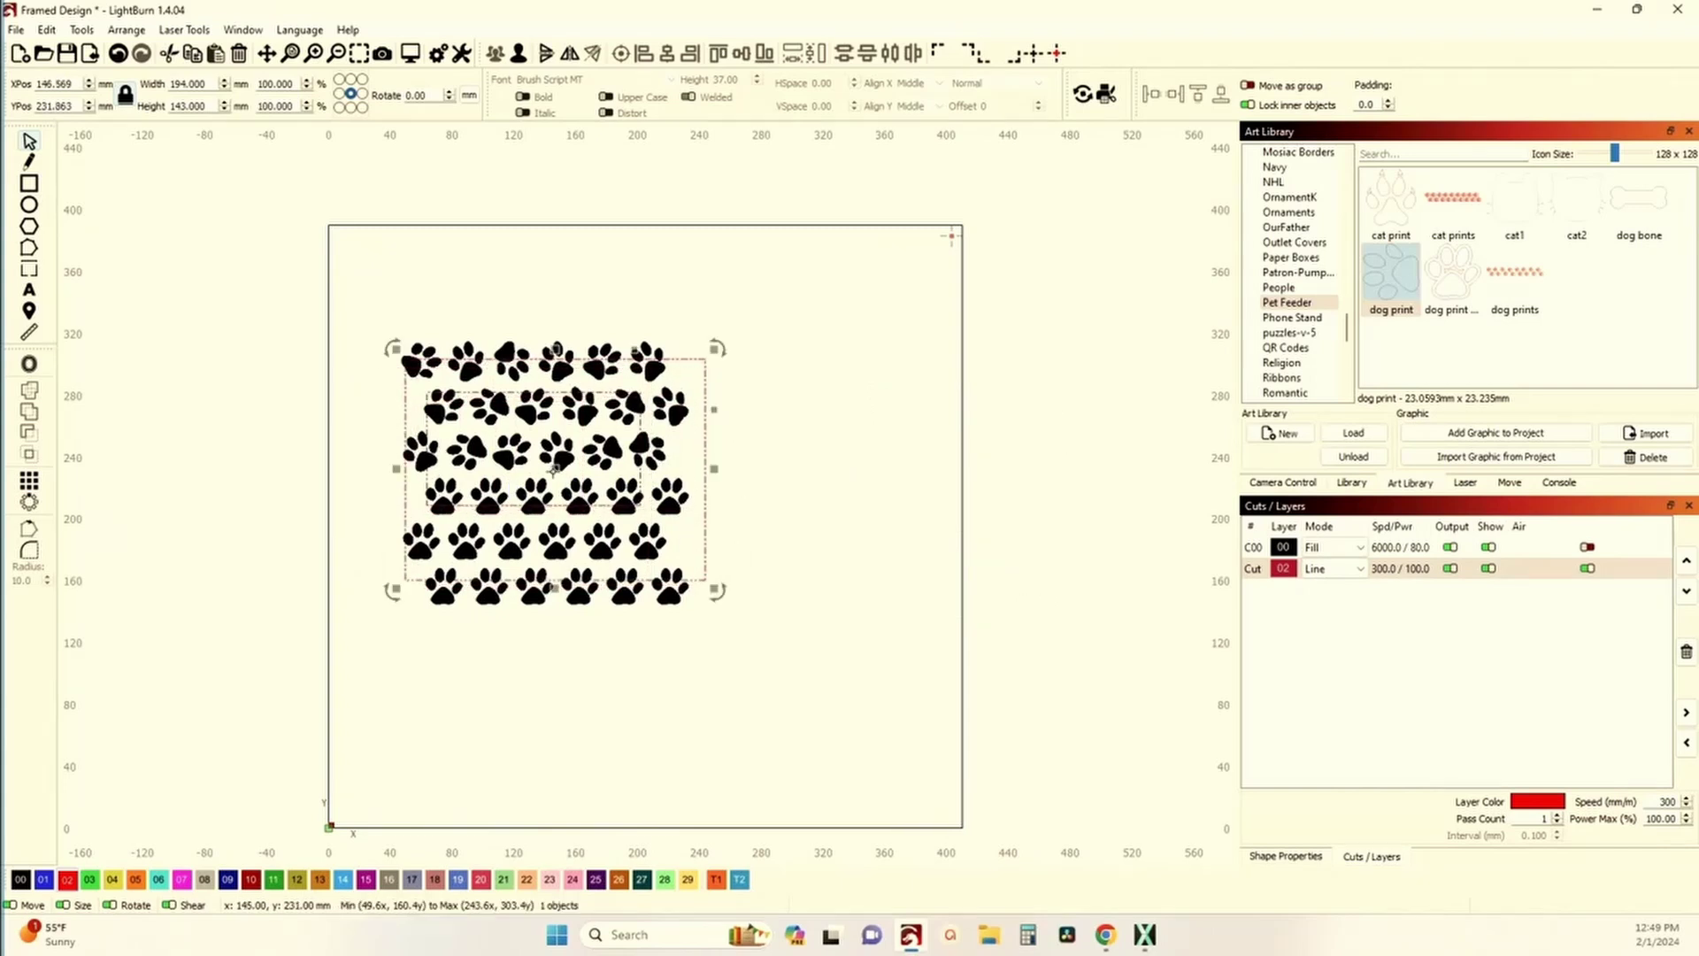
- Enlarge the paw print pattern to about 283 × 259 mm so it extends past the red frame on every side, and group it
click(665, 641)
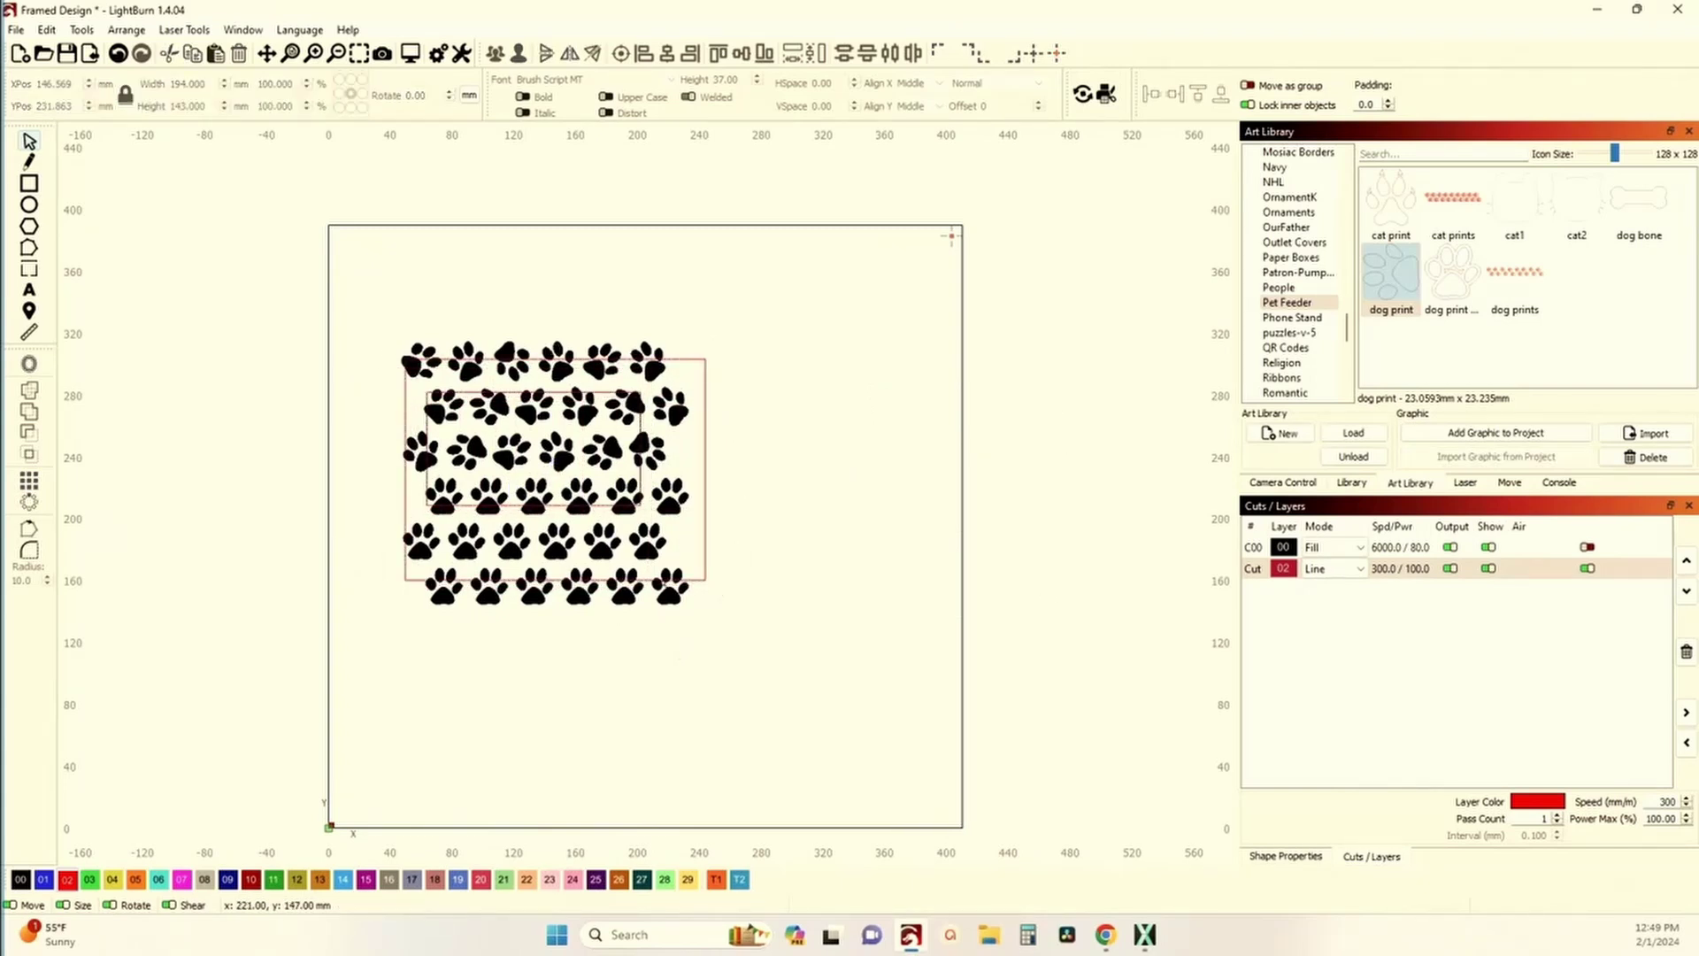
drag(466, 474, 699, 682)
drag(699, 613, 772, 683)
drag(574, 494, 578, 544)
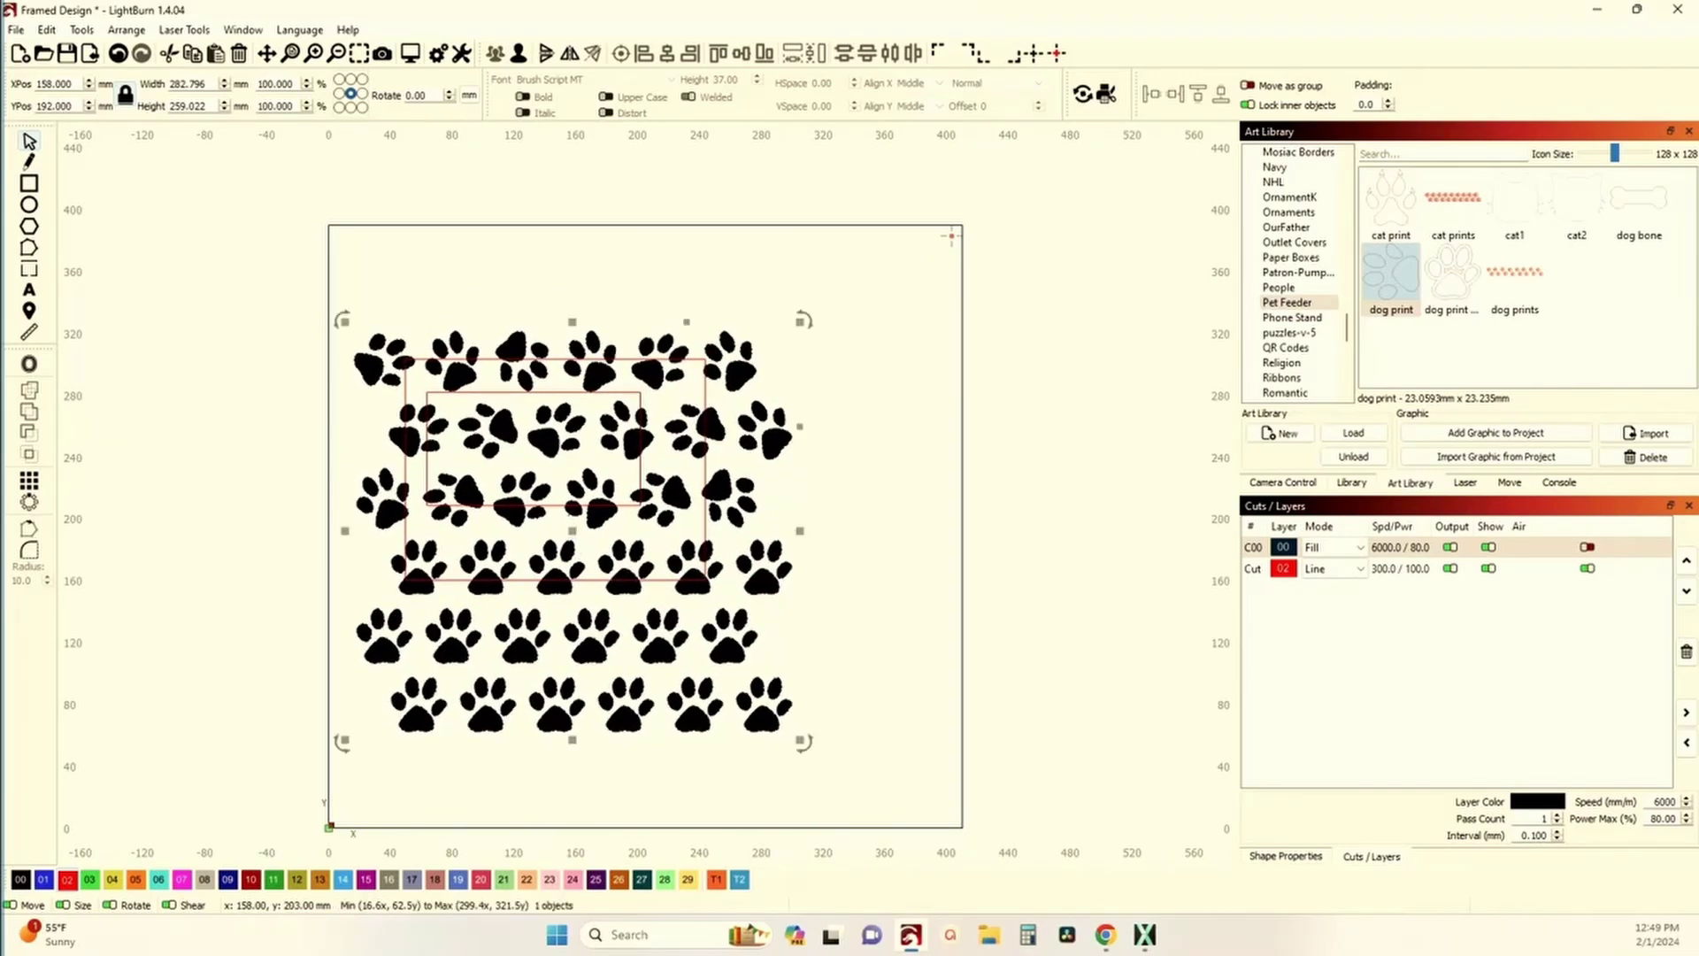
right_click(428, 470)
click(478, 593)
click(717, 470)
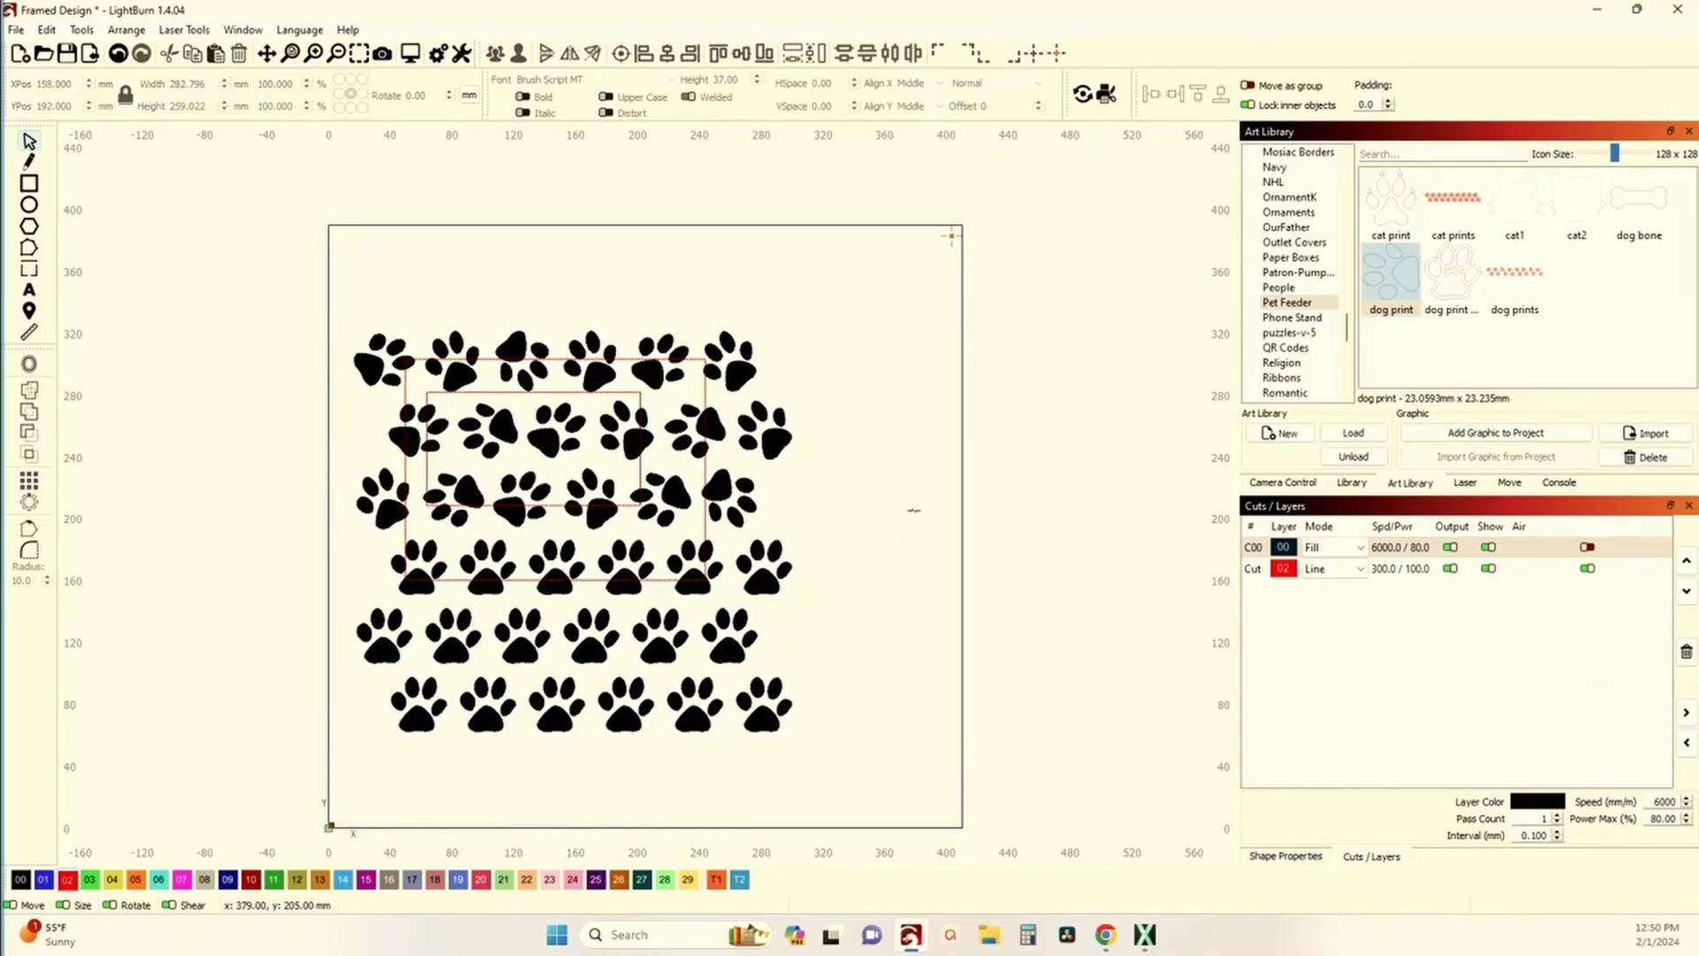
click(639, 468)
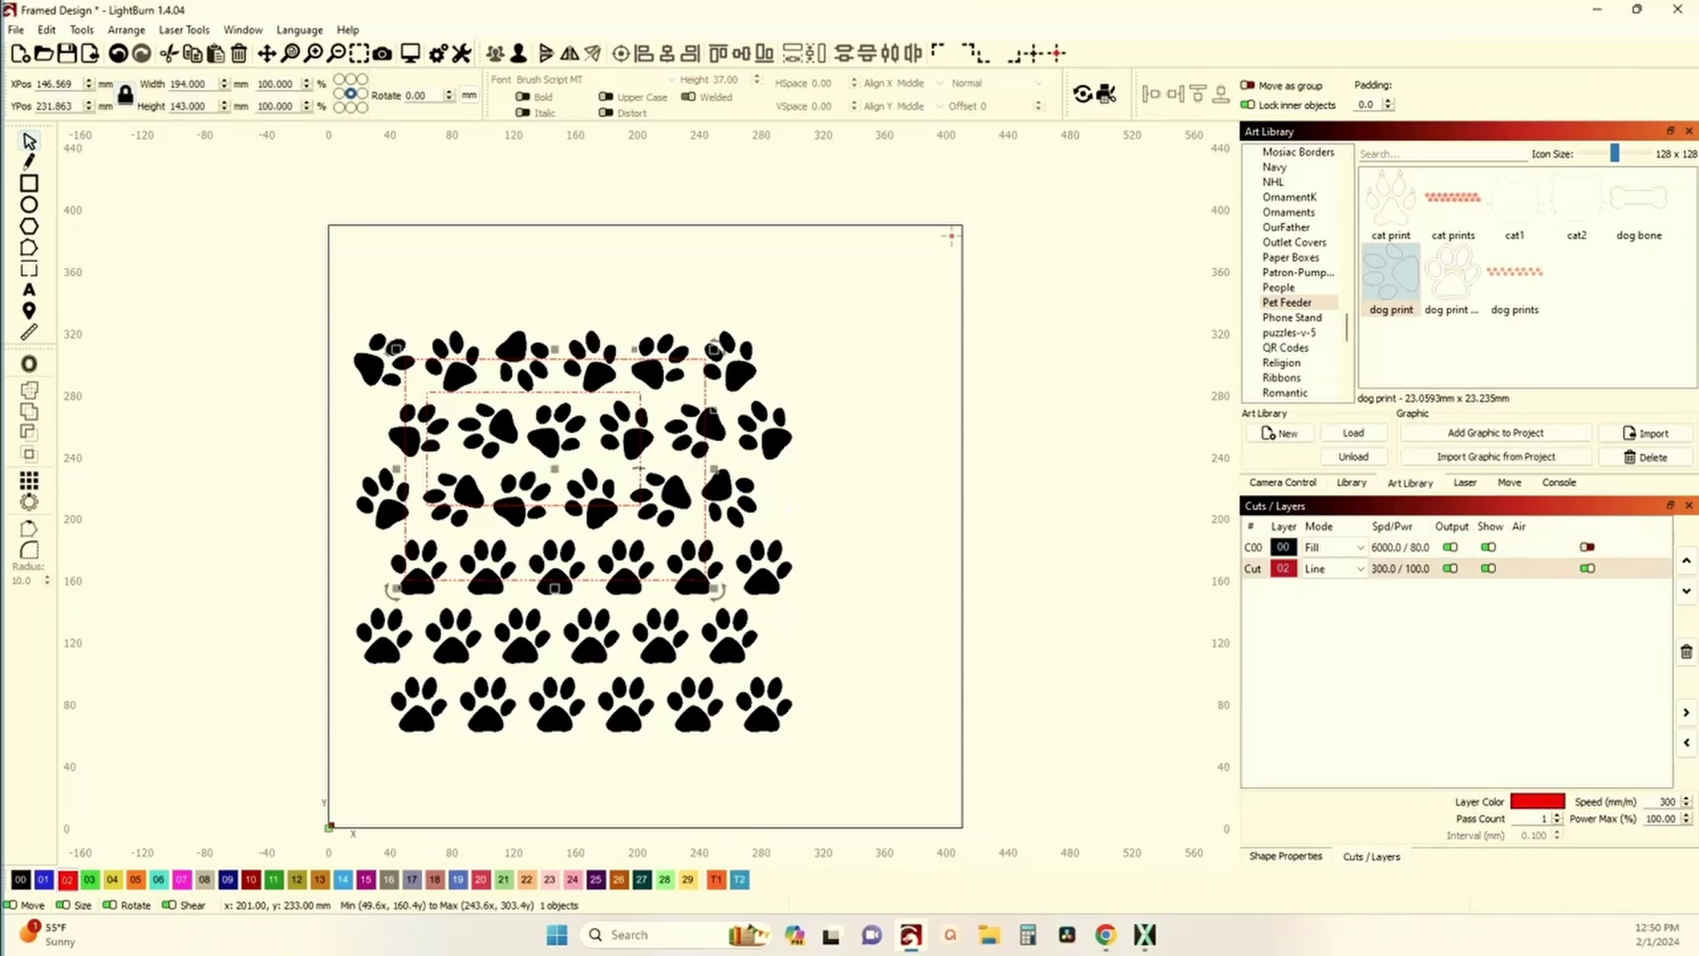
shift+click(763, 564)
right_click(763, 563)
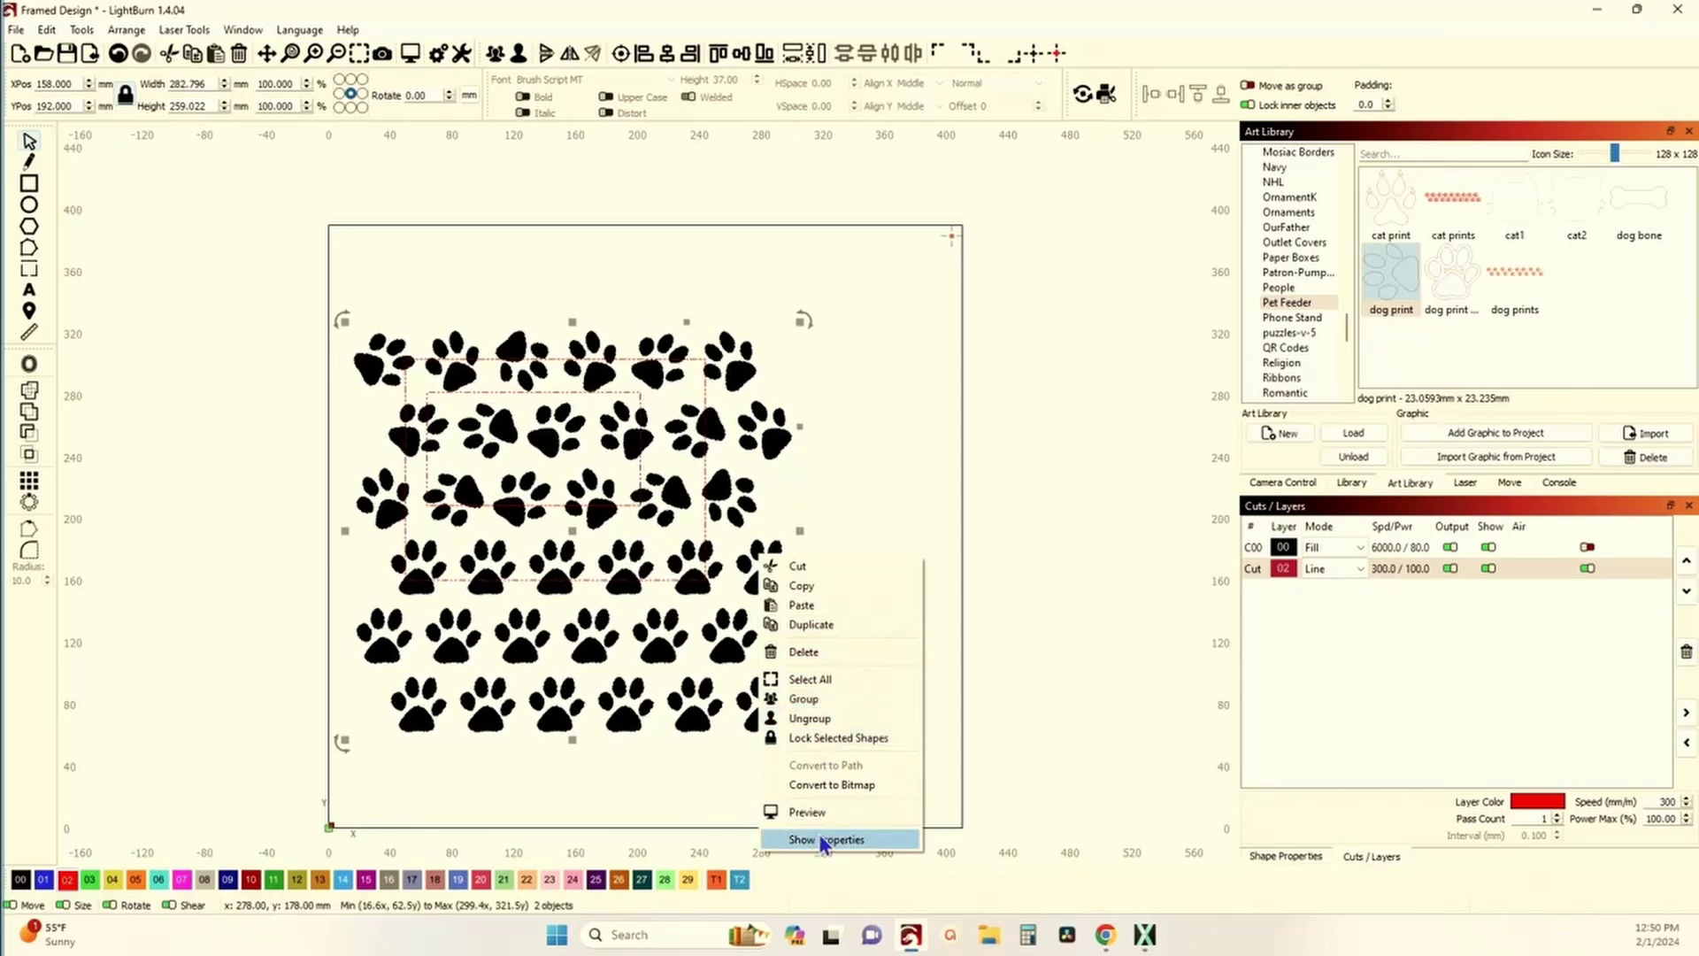
click(878, 502)
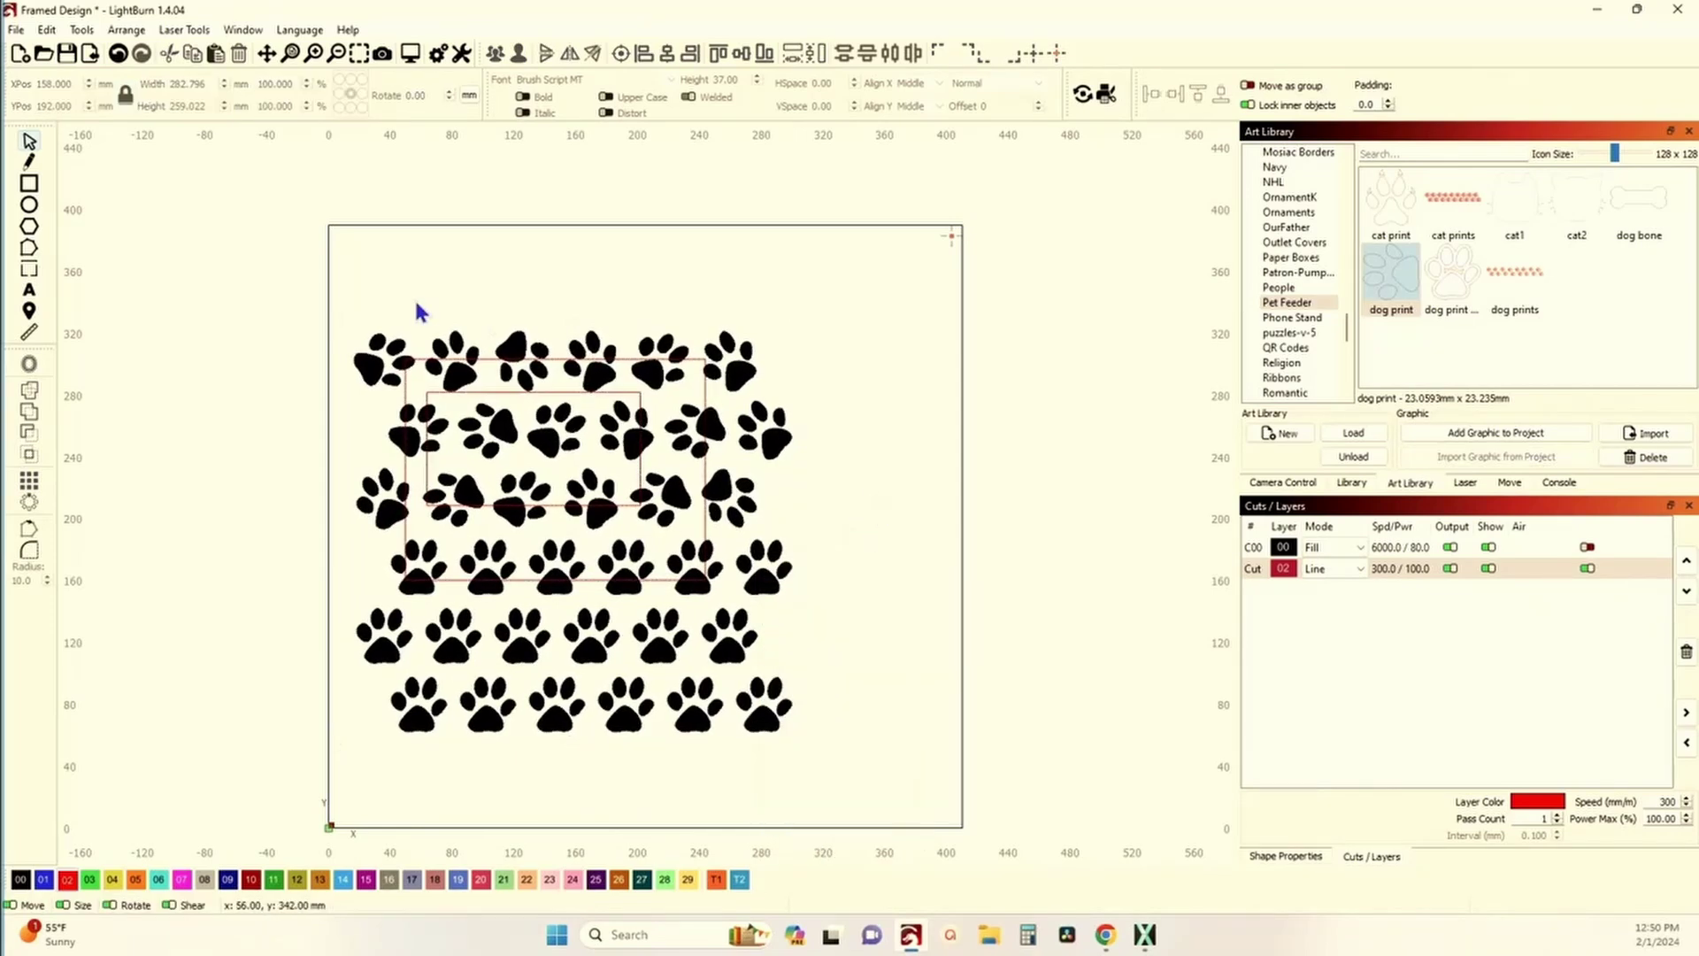
- Intersect the paw print pattern with the red frame using the Boolean Assistant, and move the resulting shape about 46 mm left
click(403, 373)
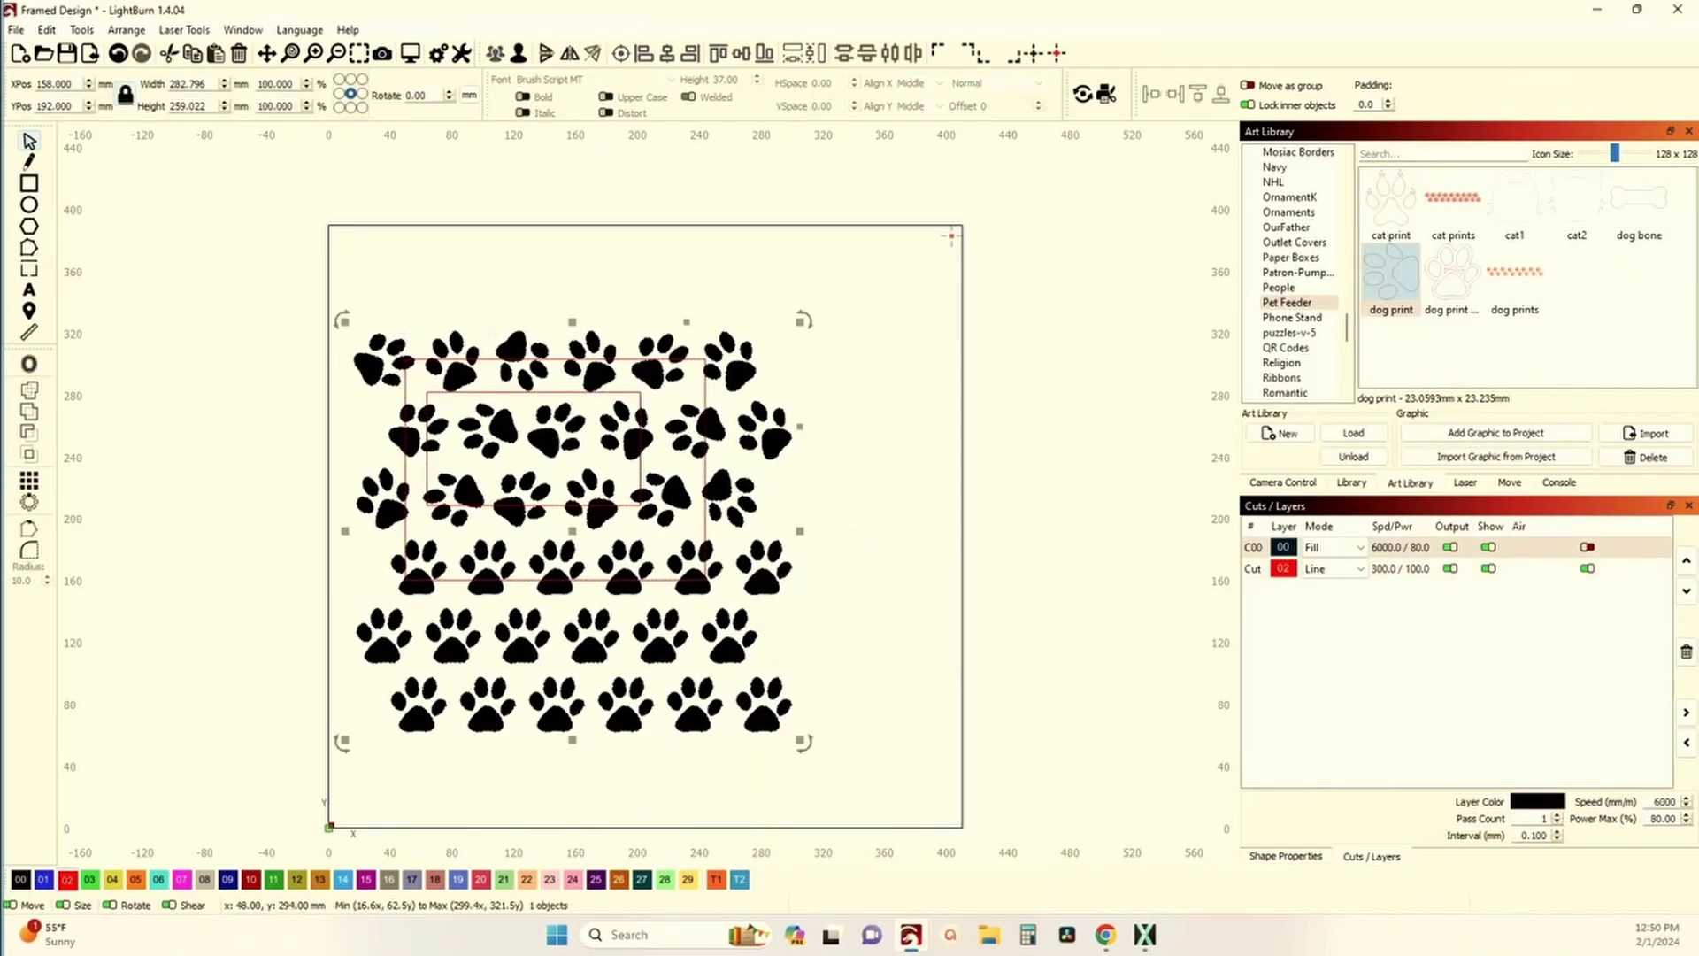
shift+click(427, 390)
click(81, 29)
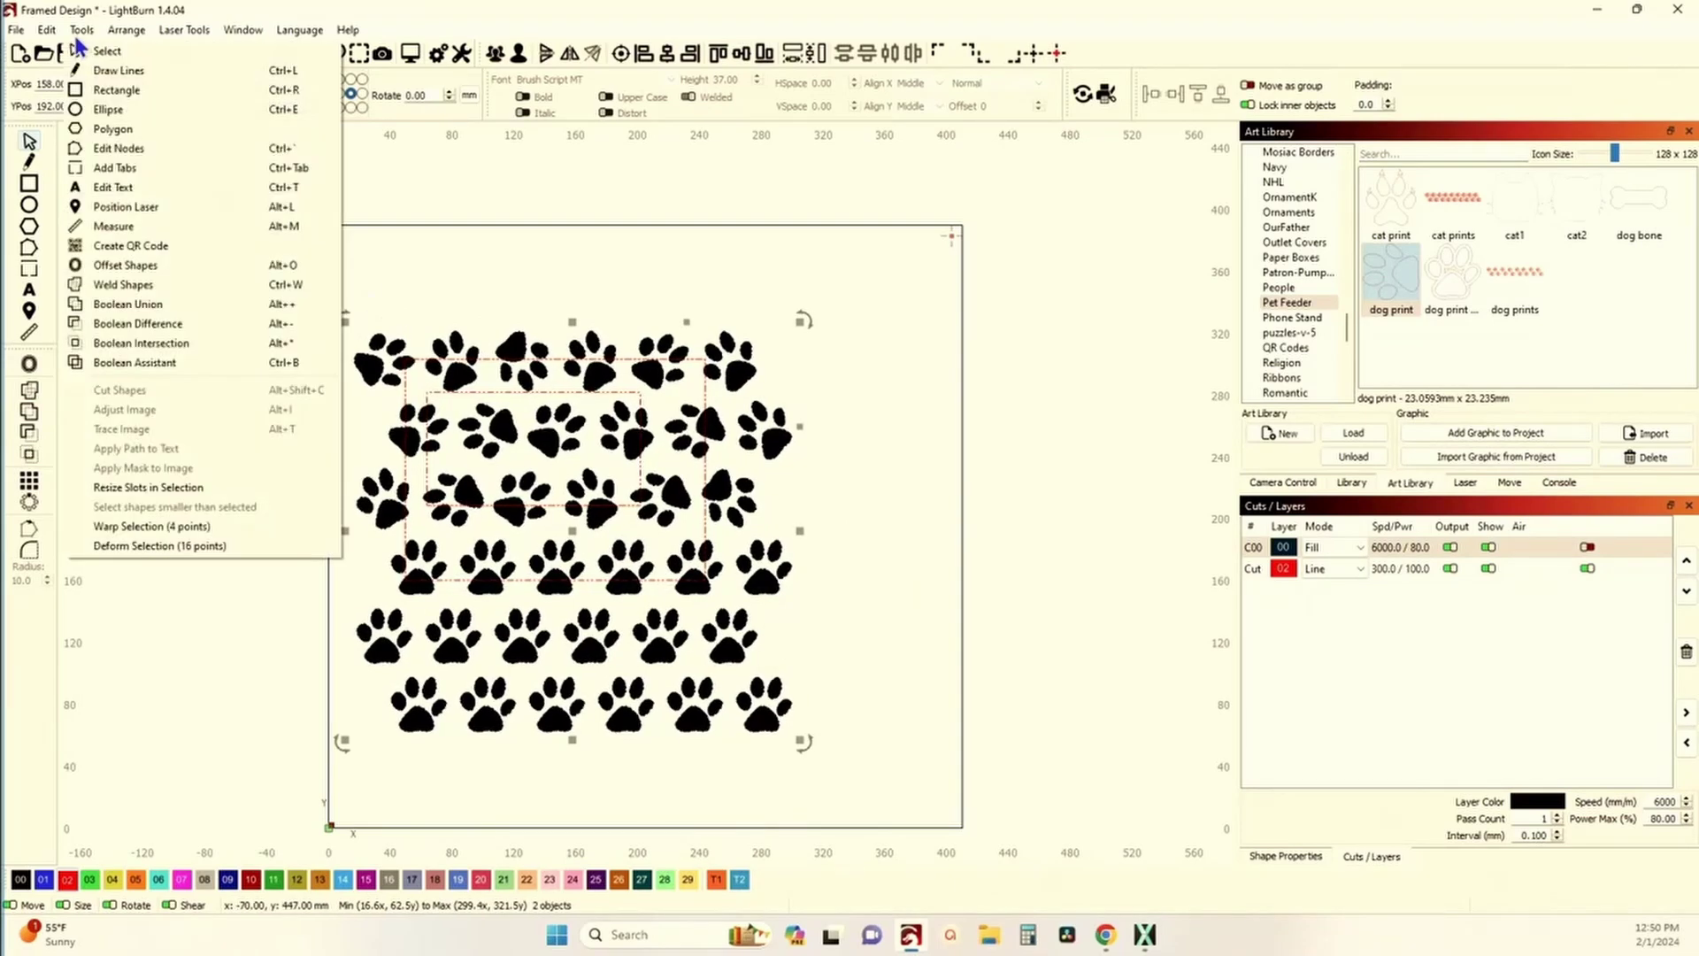
click(142, 362)
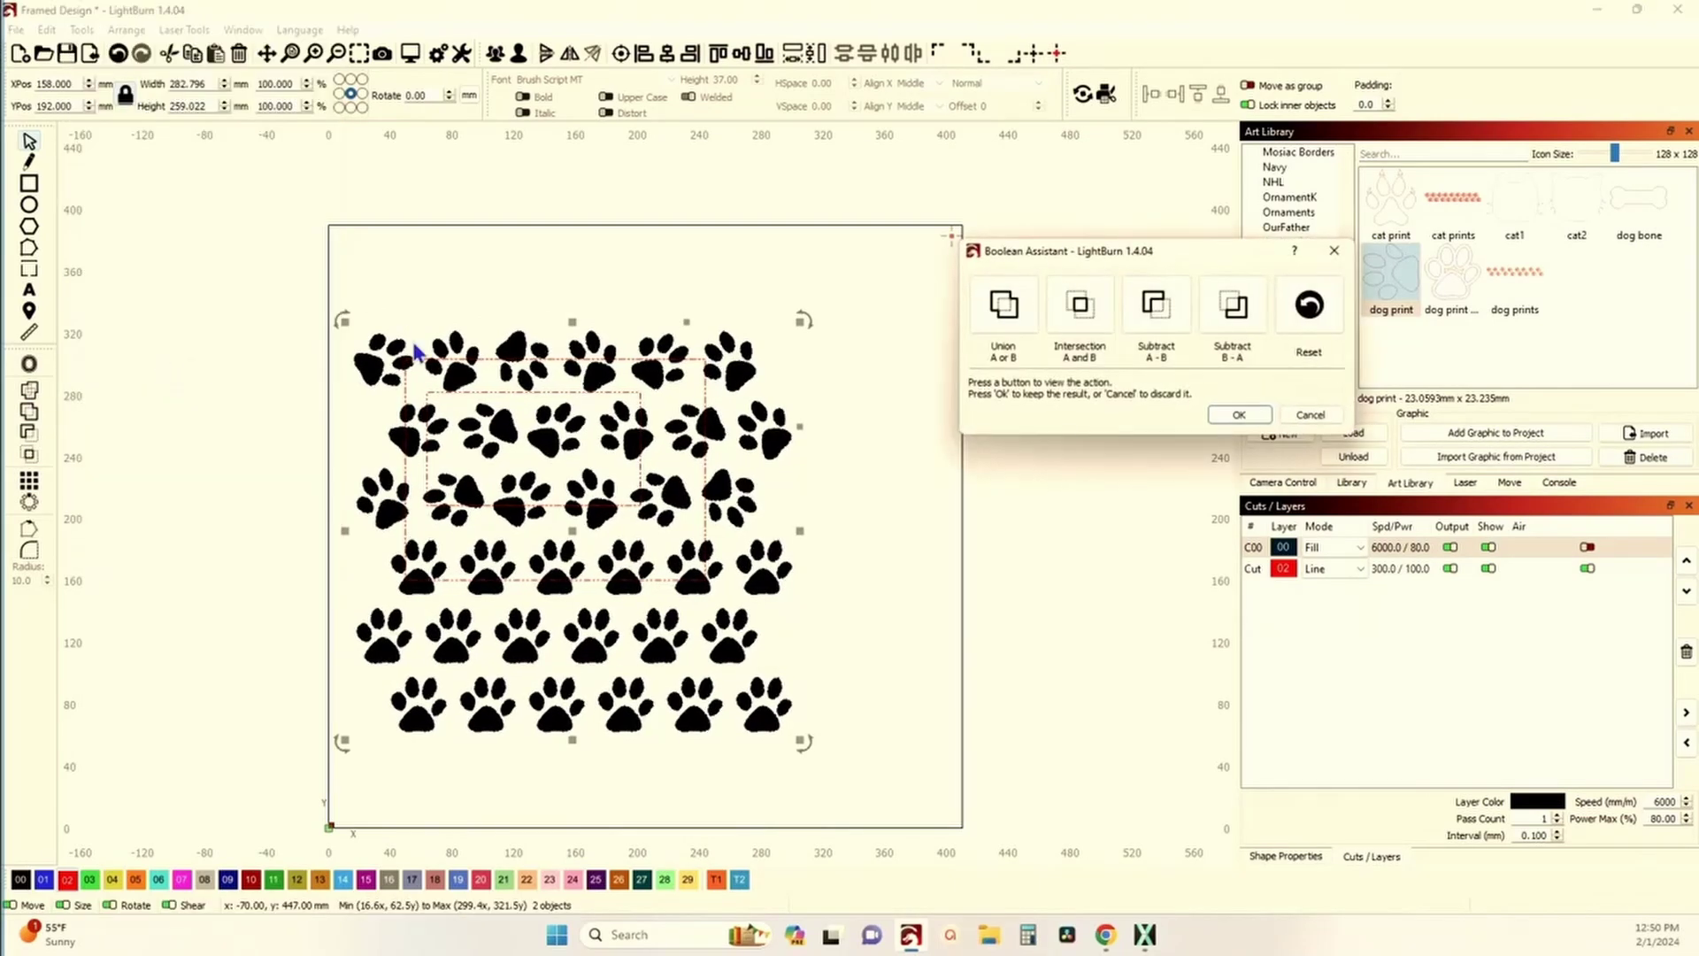
click(986, 321)
click(1080, 305)
click(1156, 311)
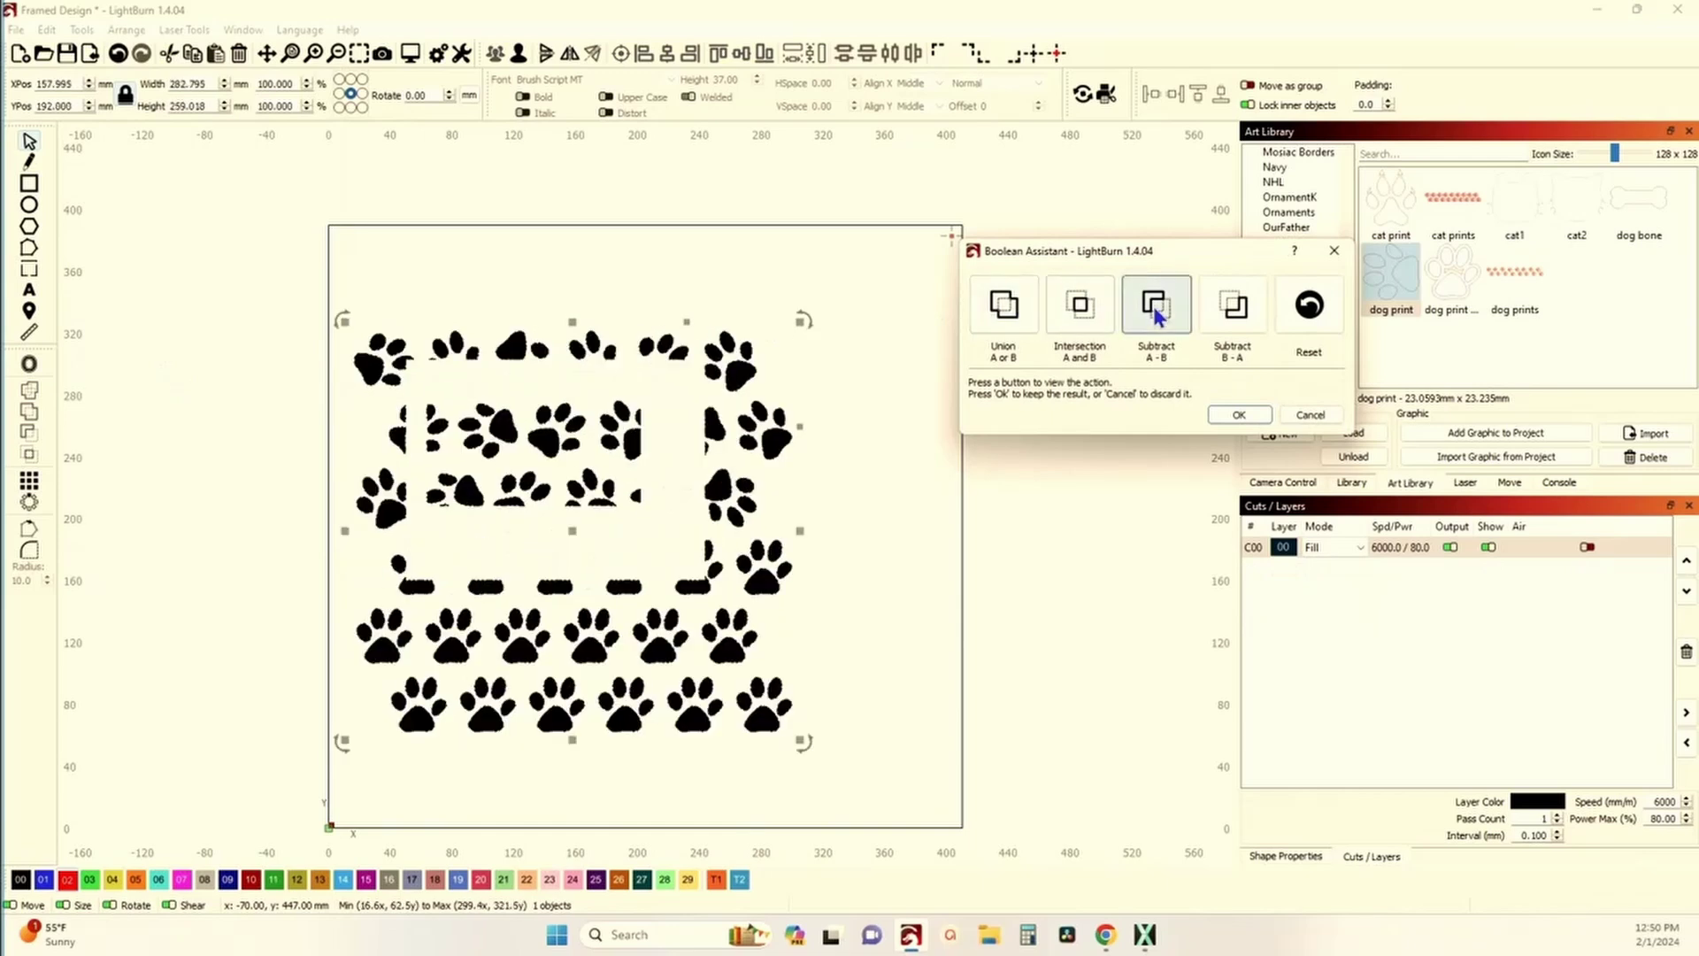
click(1082, 311)
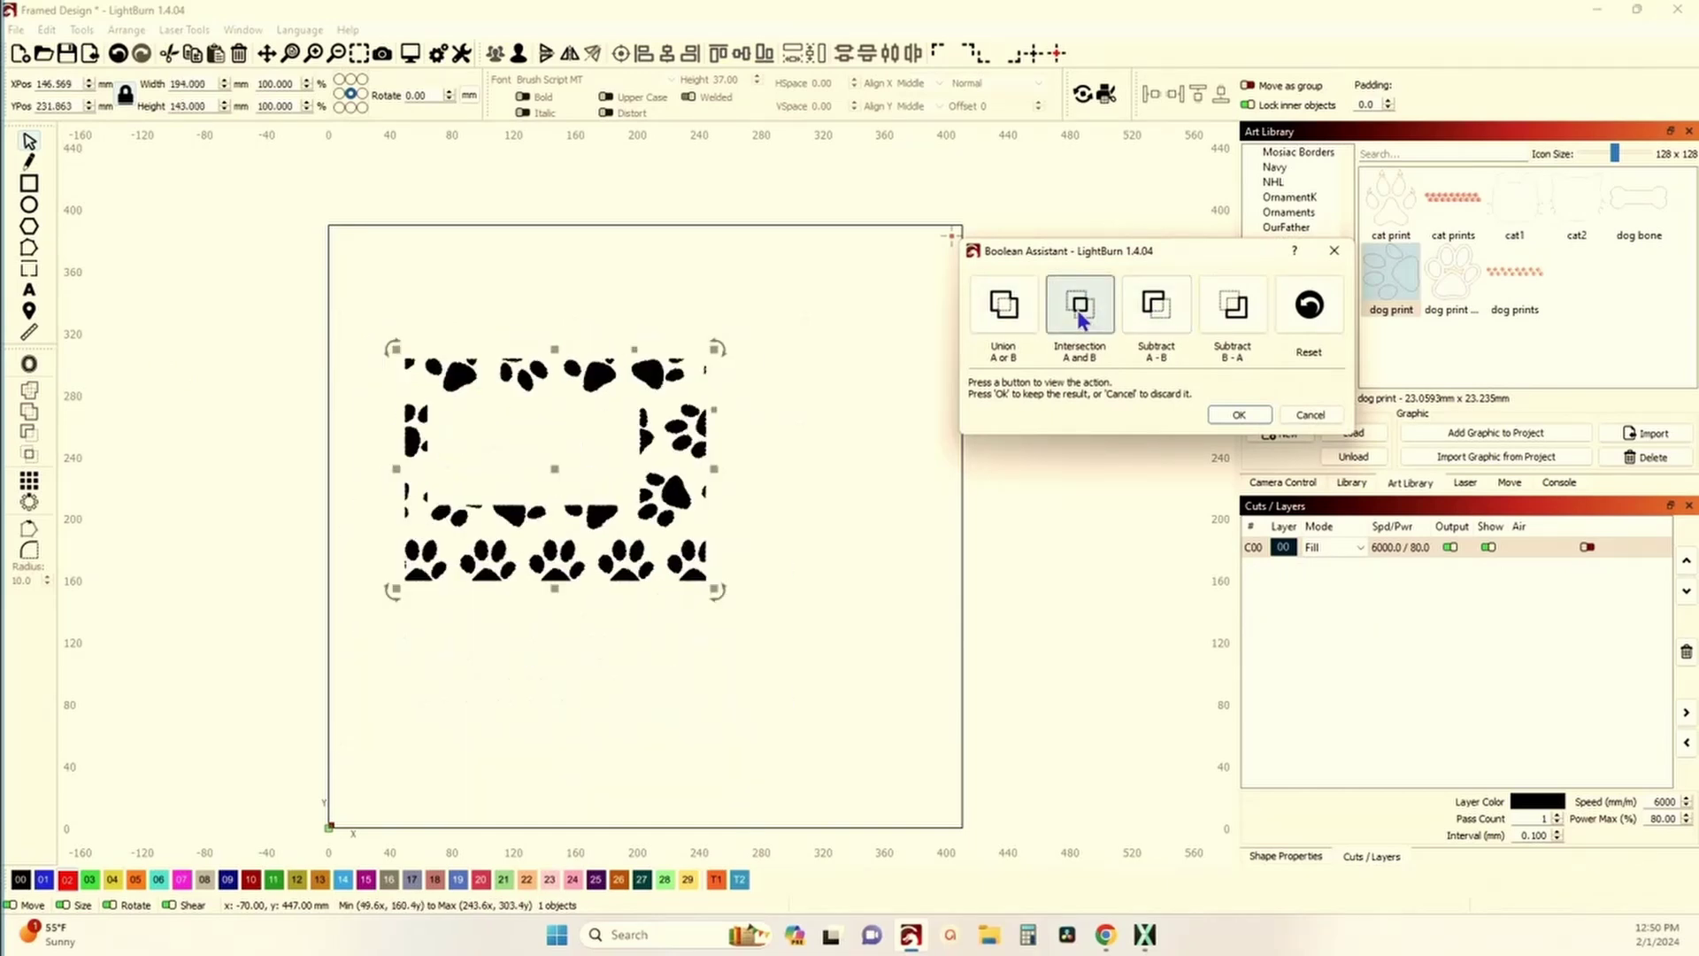
click(1236, 415)
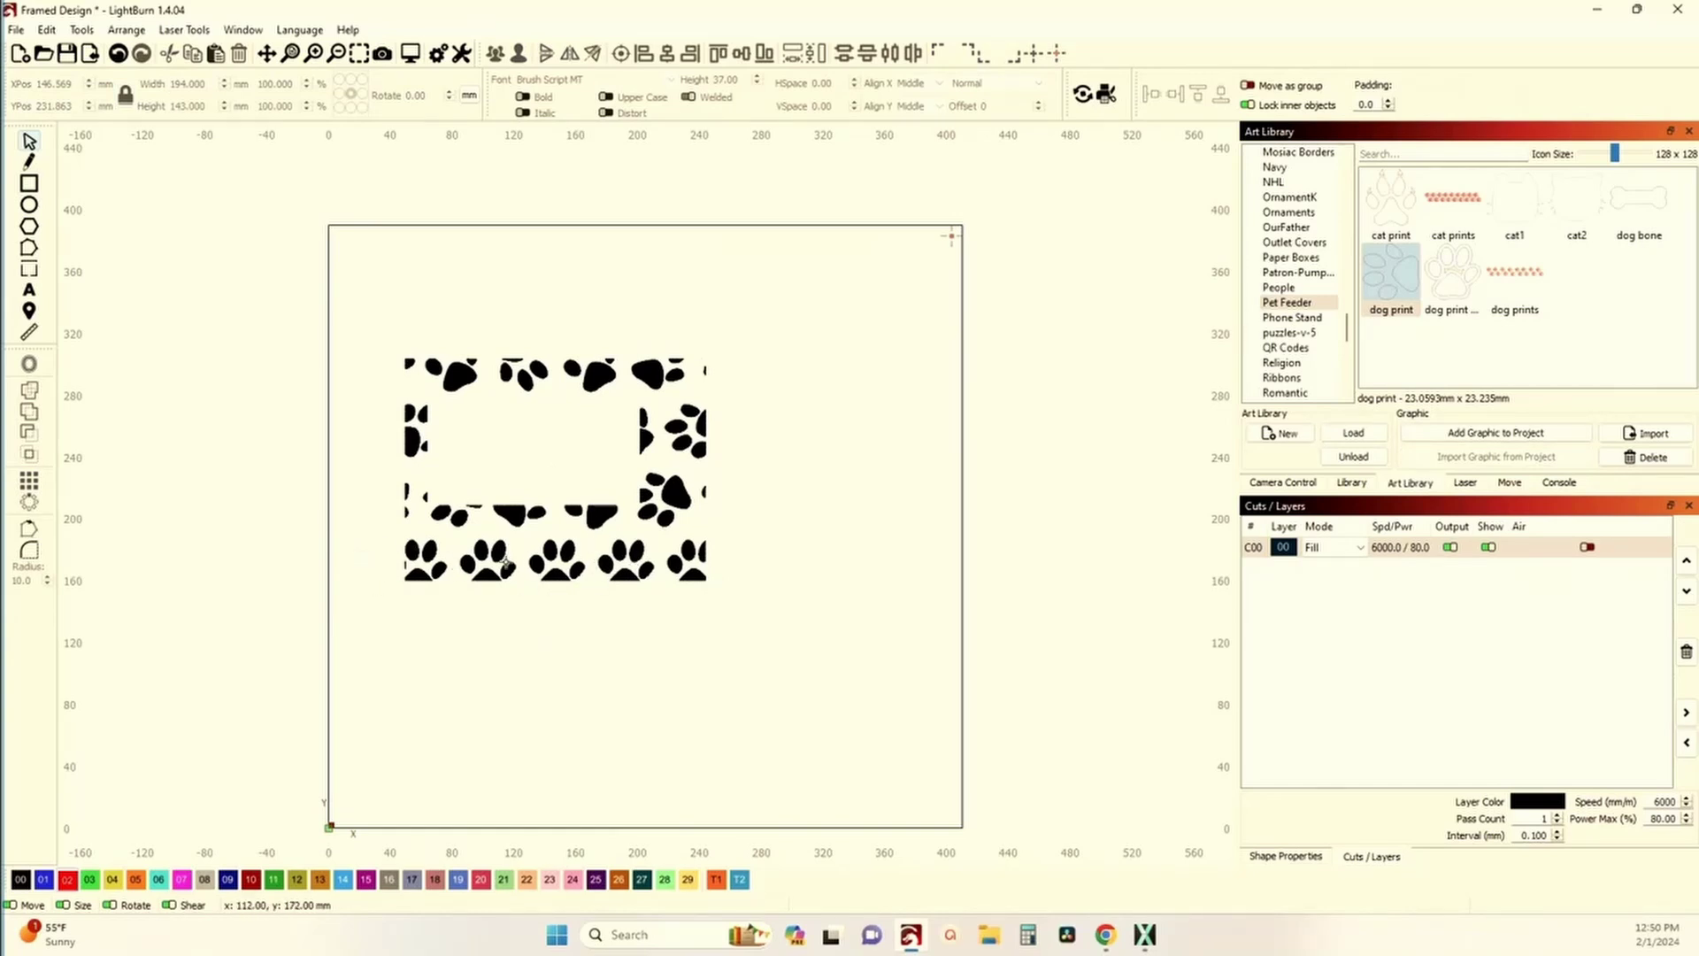
drag(608, 567, 537, 572)
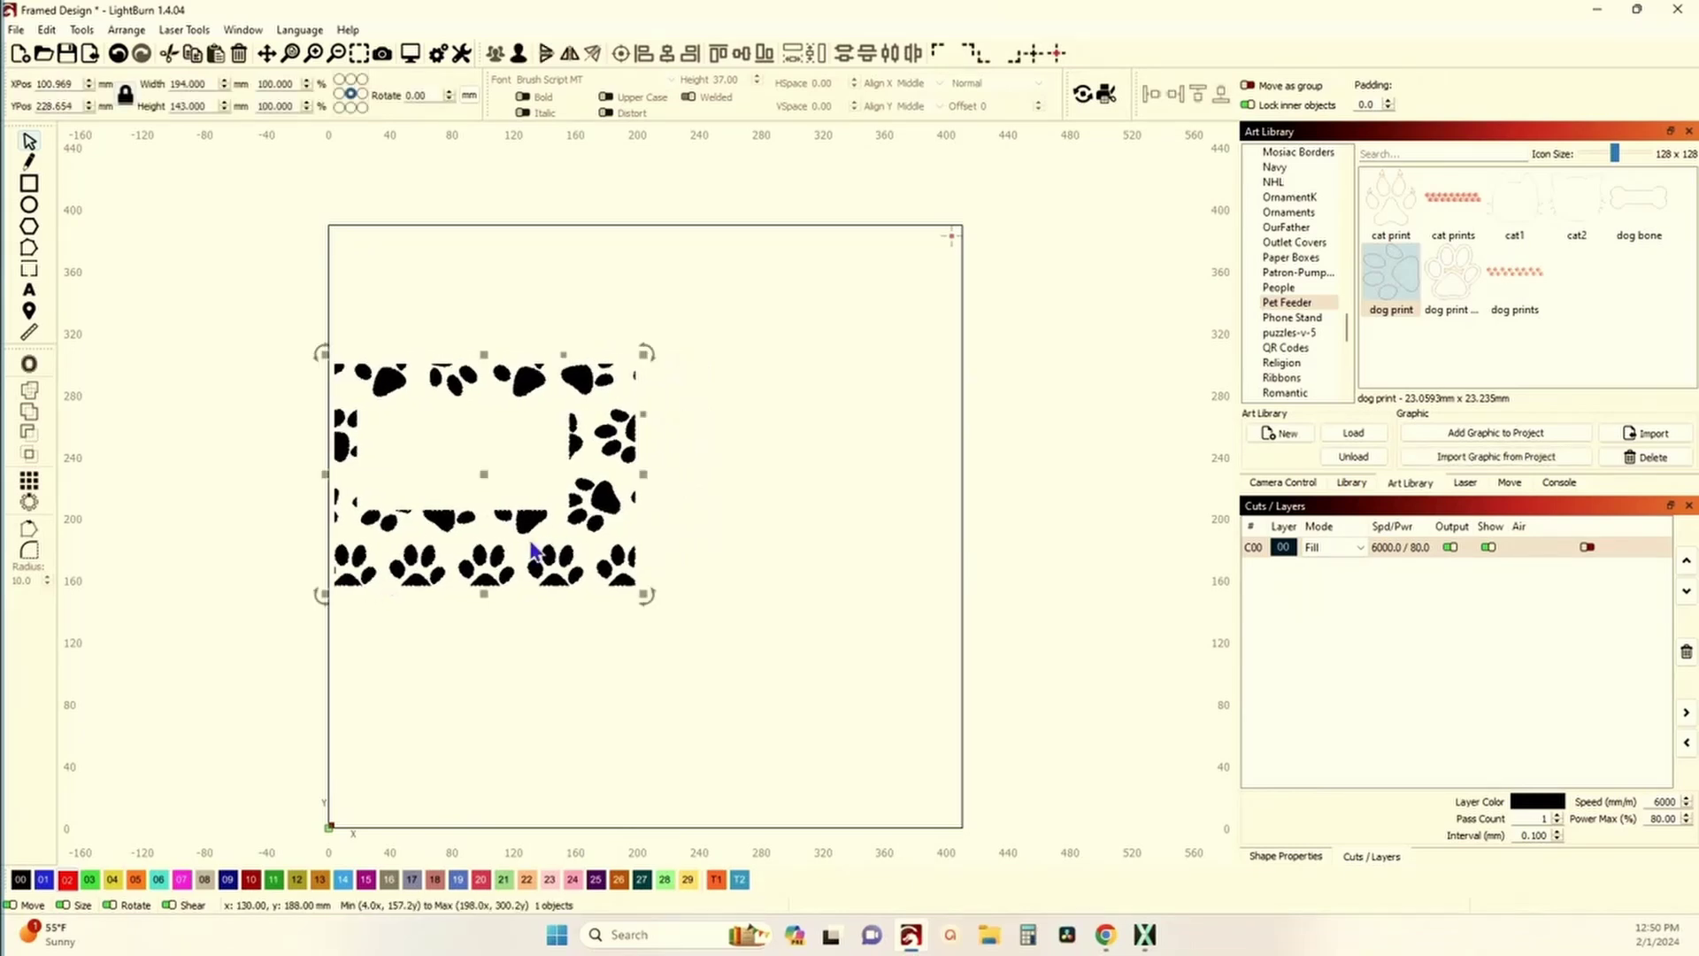
- Move the intersected paw print frame about 70 mm right, towards the centre of the work area
drag(484, 475, 592, 472)
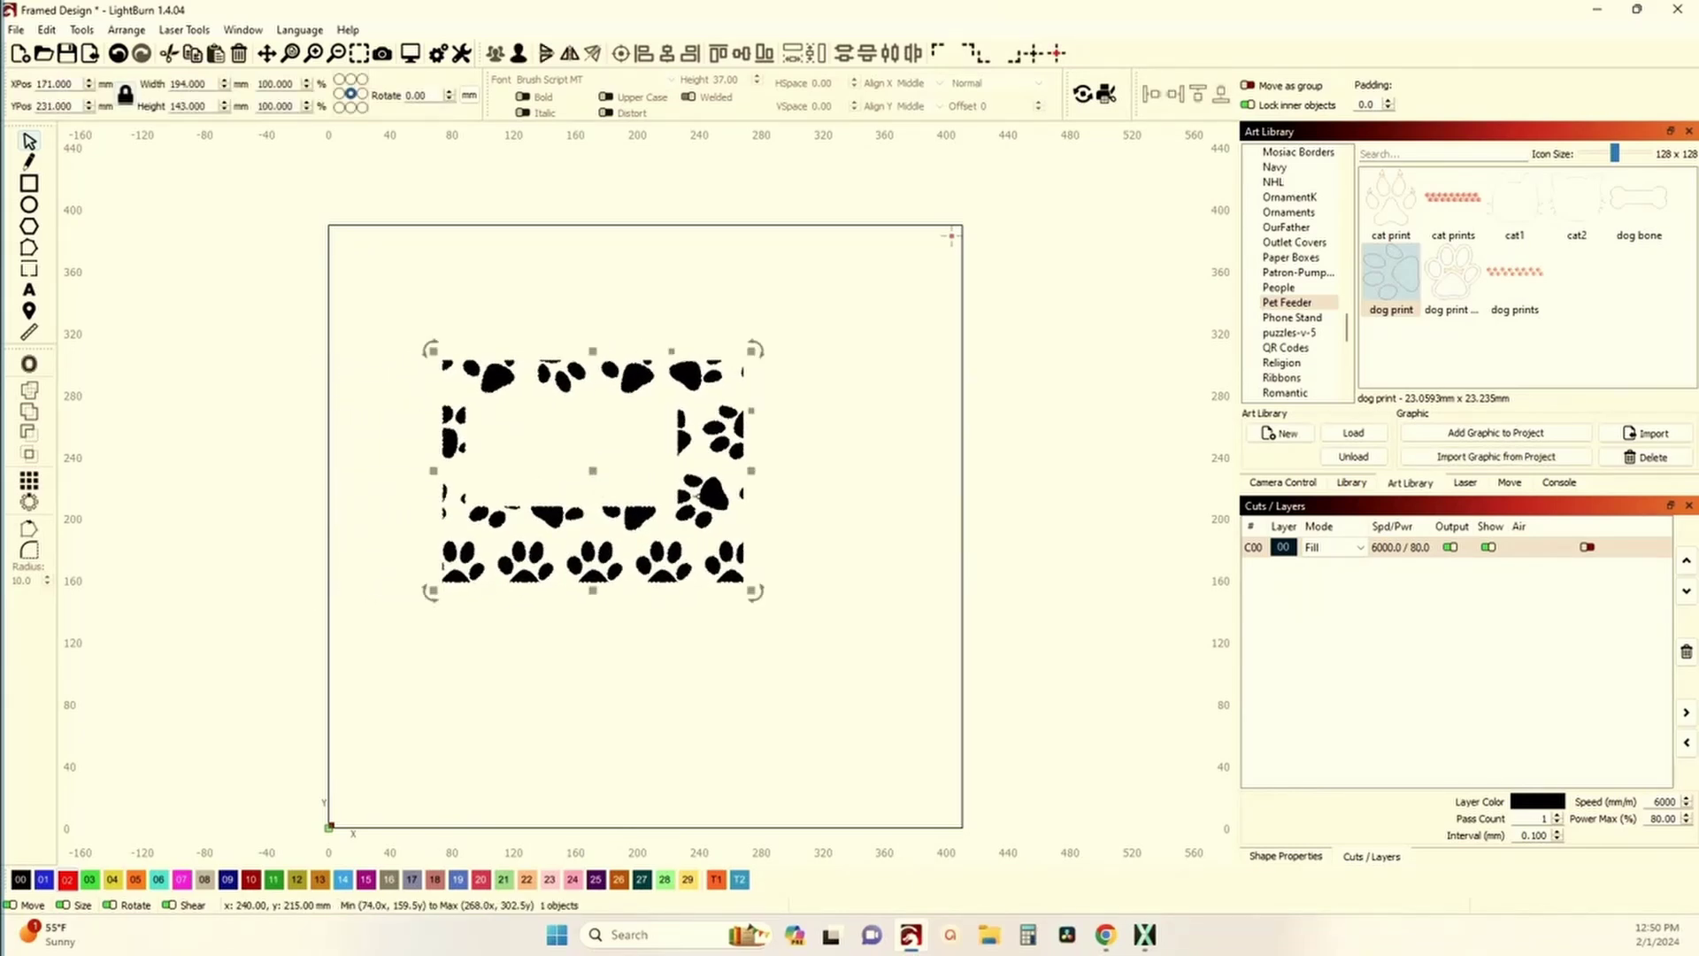
scroll(699, 478, up, 3)
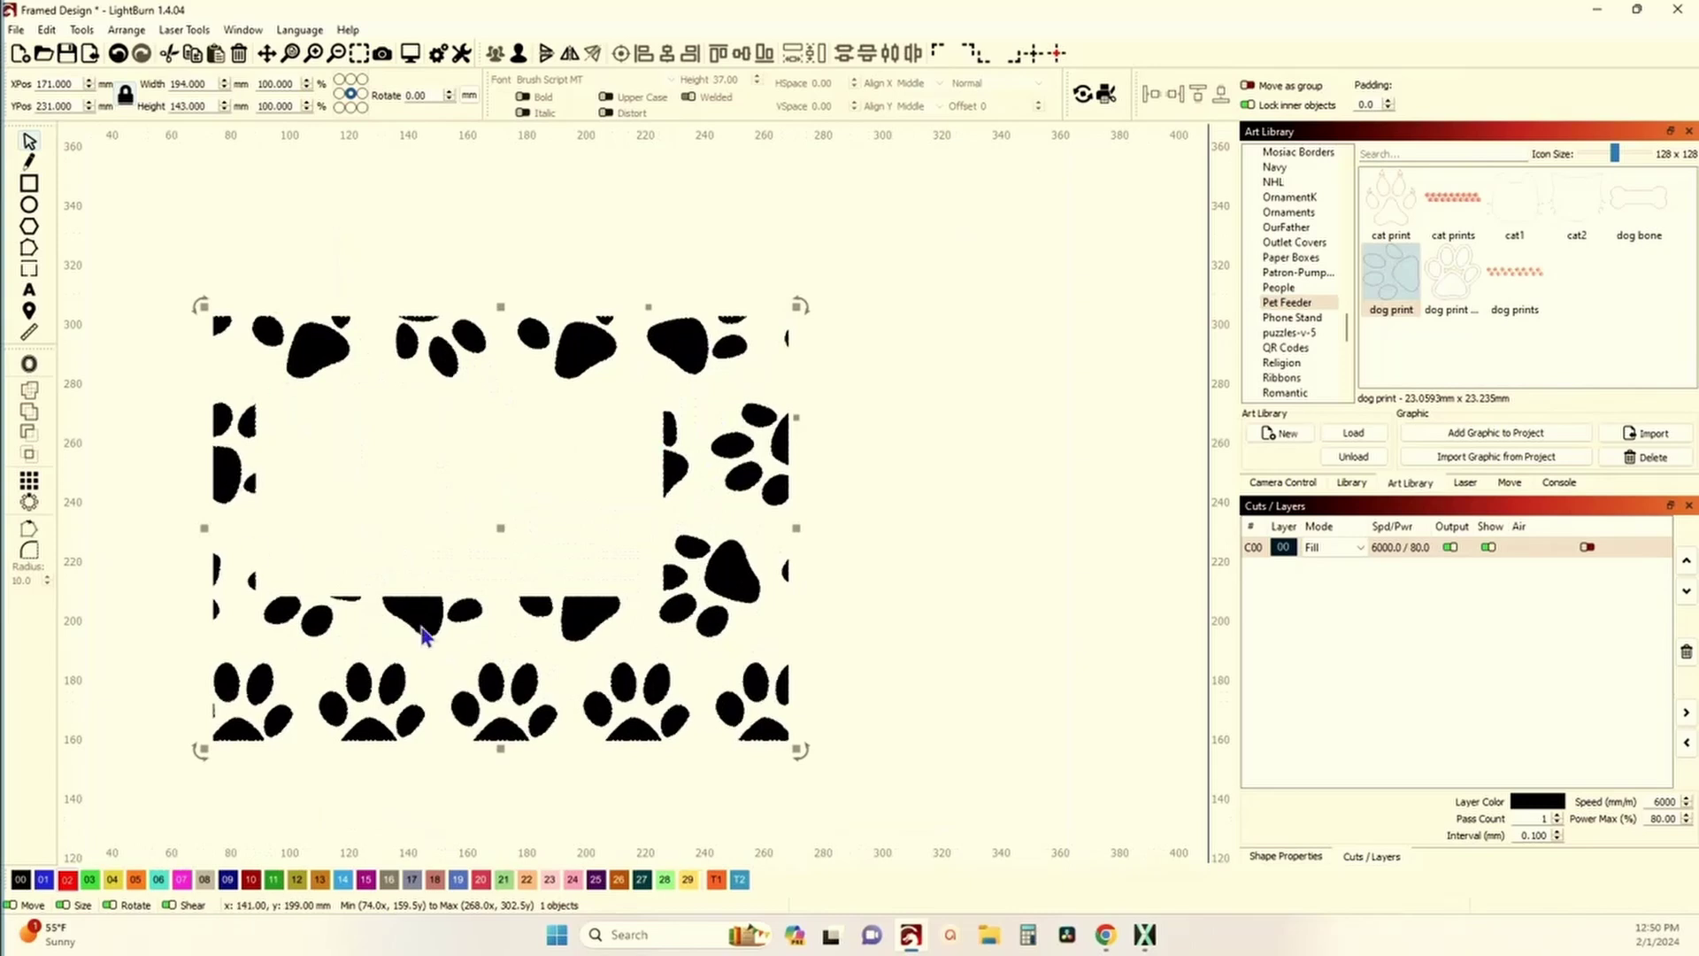
scroll(379, 597, down, 2)
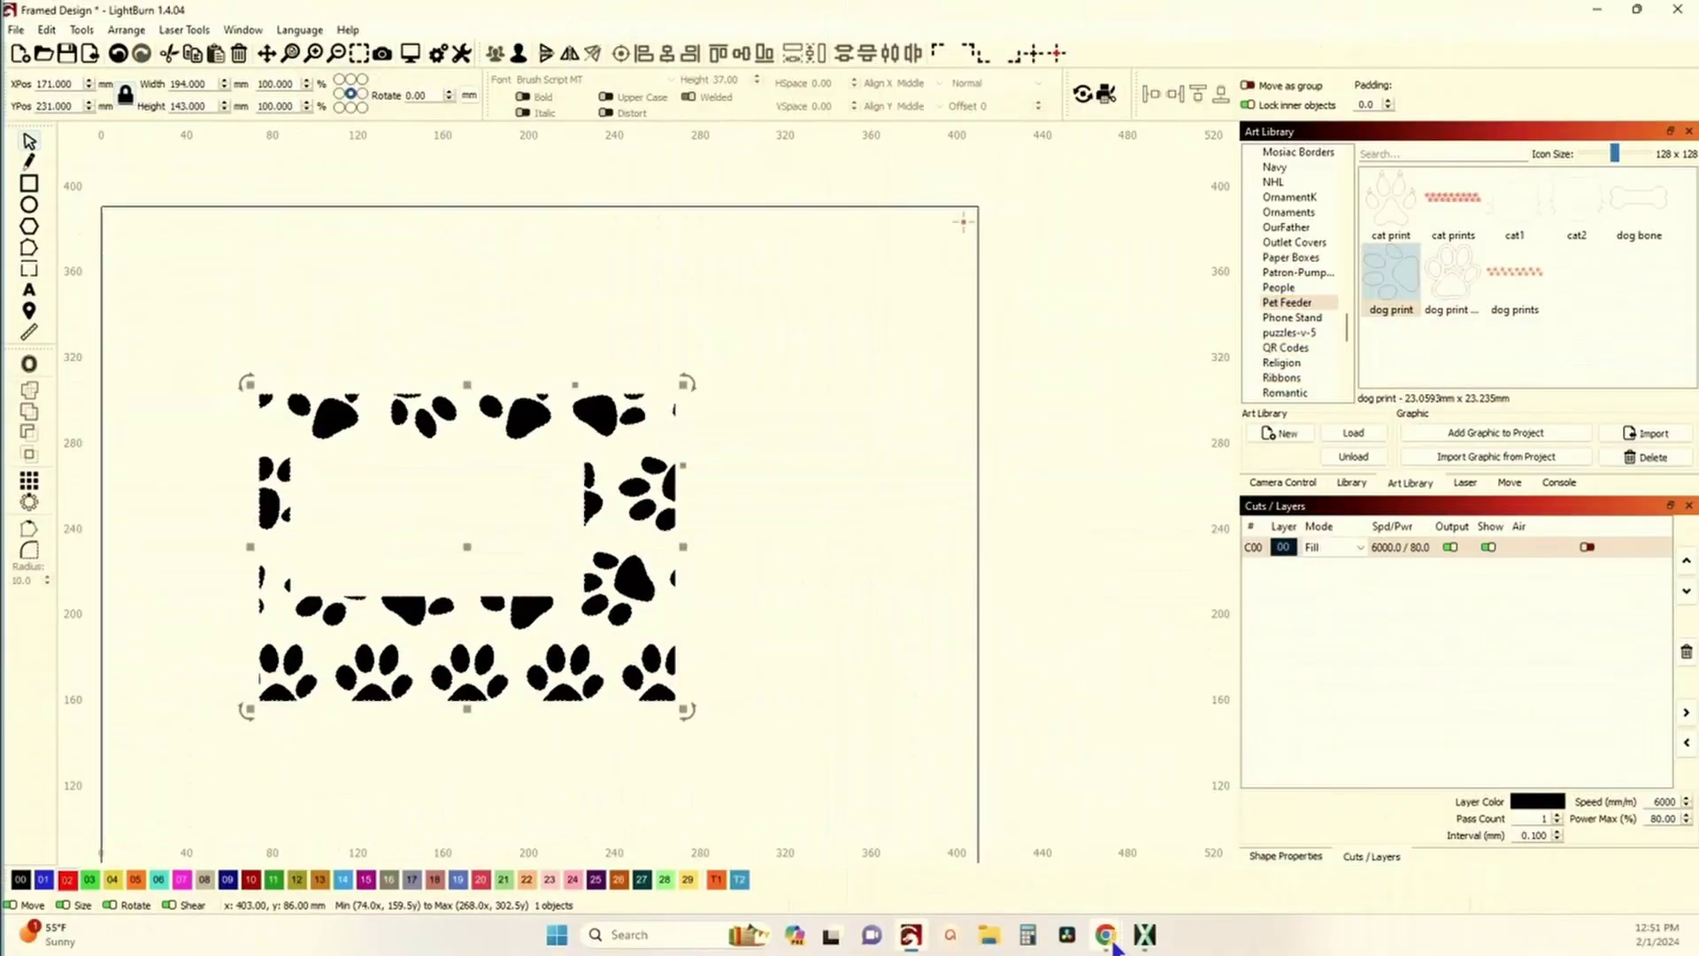
- Switch to Chrome and open the Feature Suggestions page from the LightBurn Software Forum
mouse_move(1108, 938)
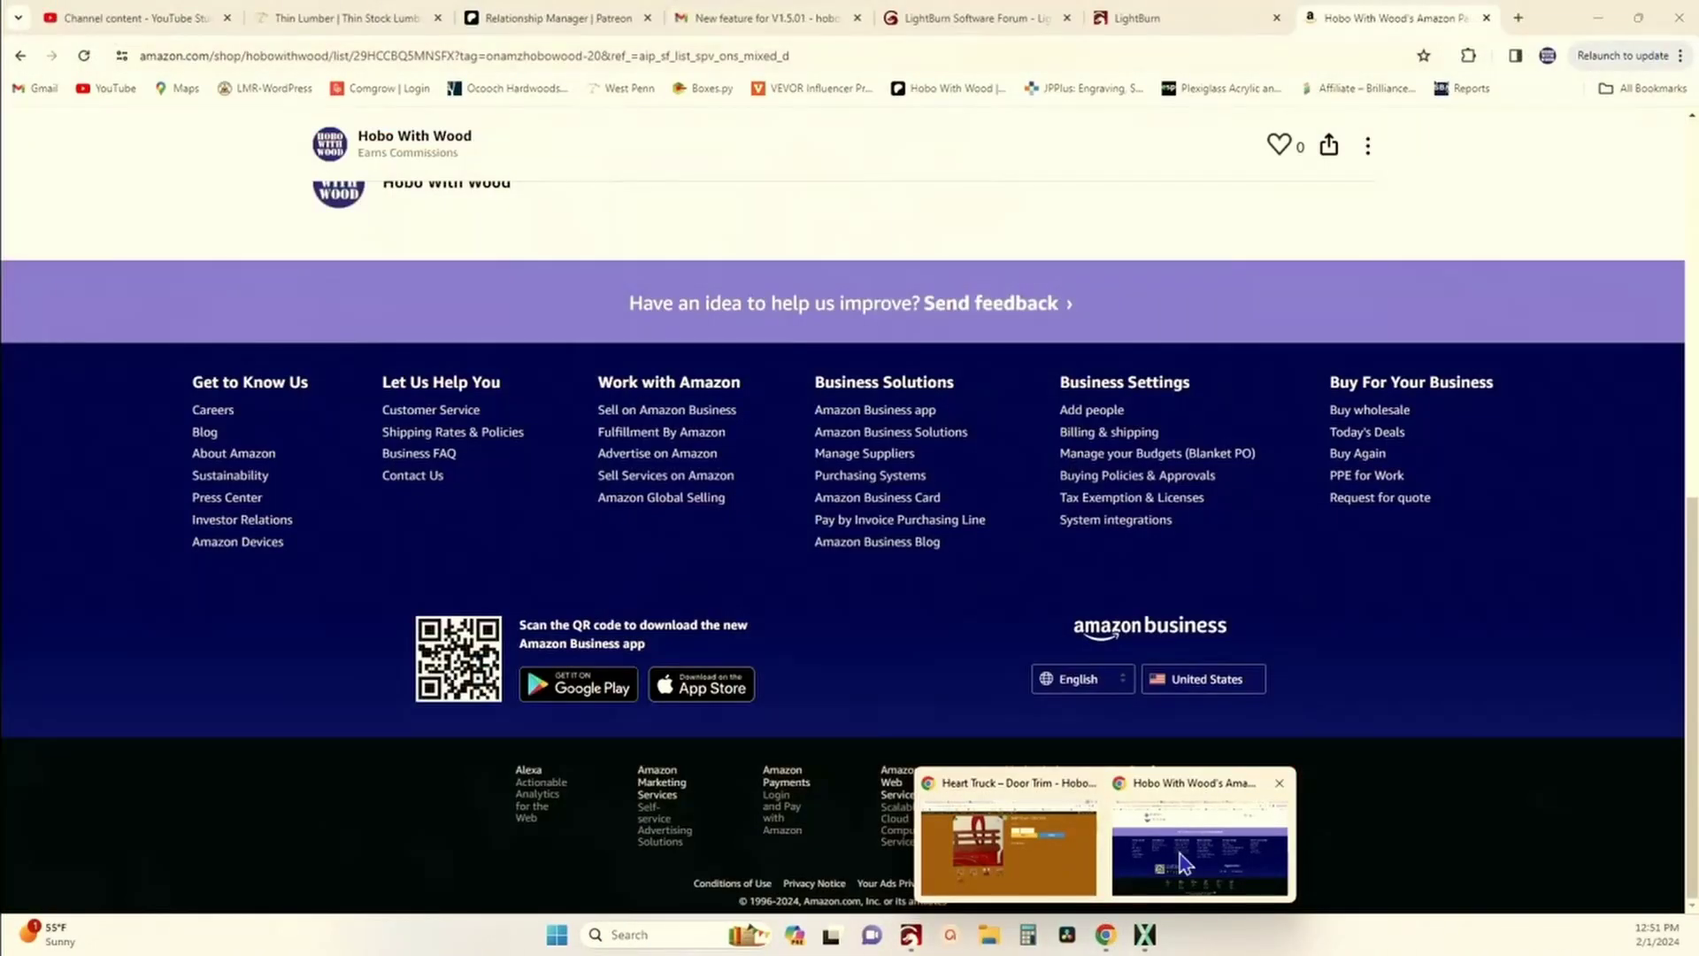
click(1181, 853)
click(969, 17)
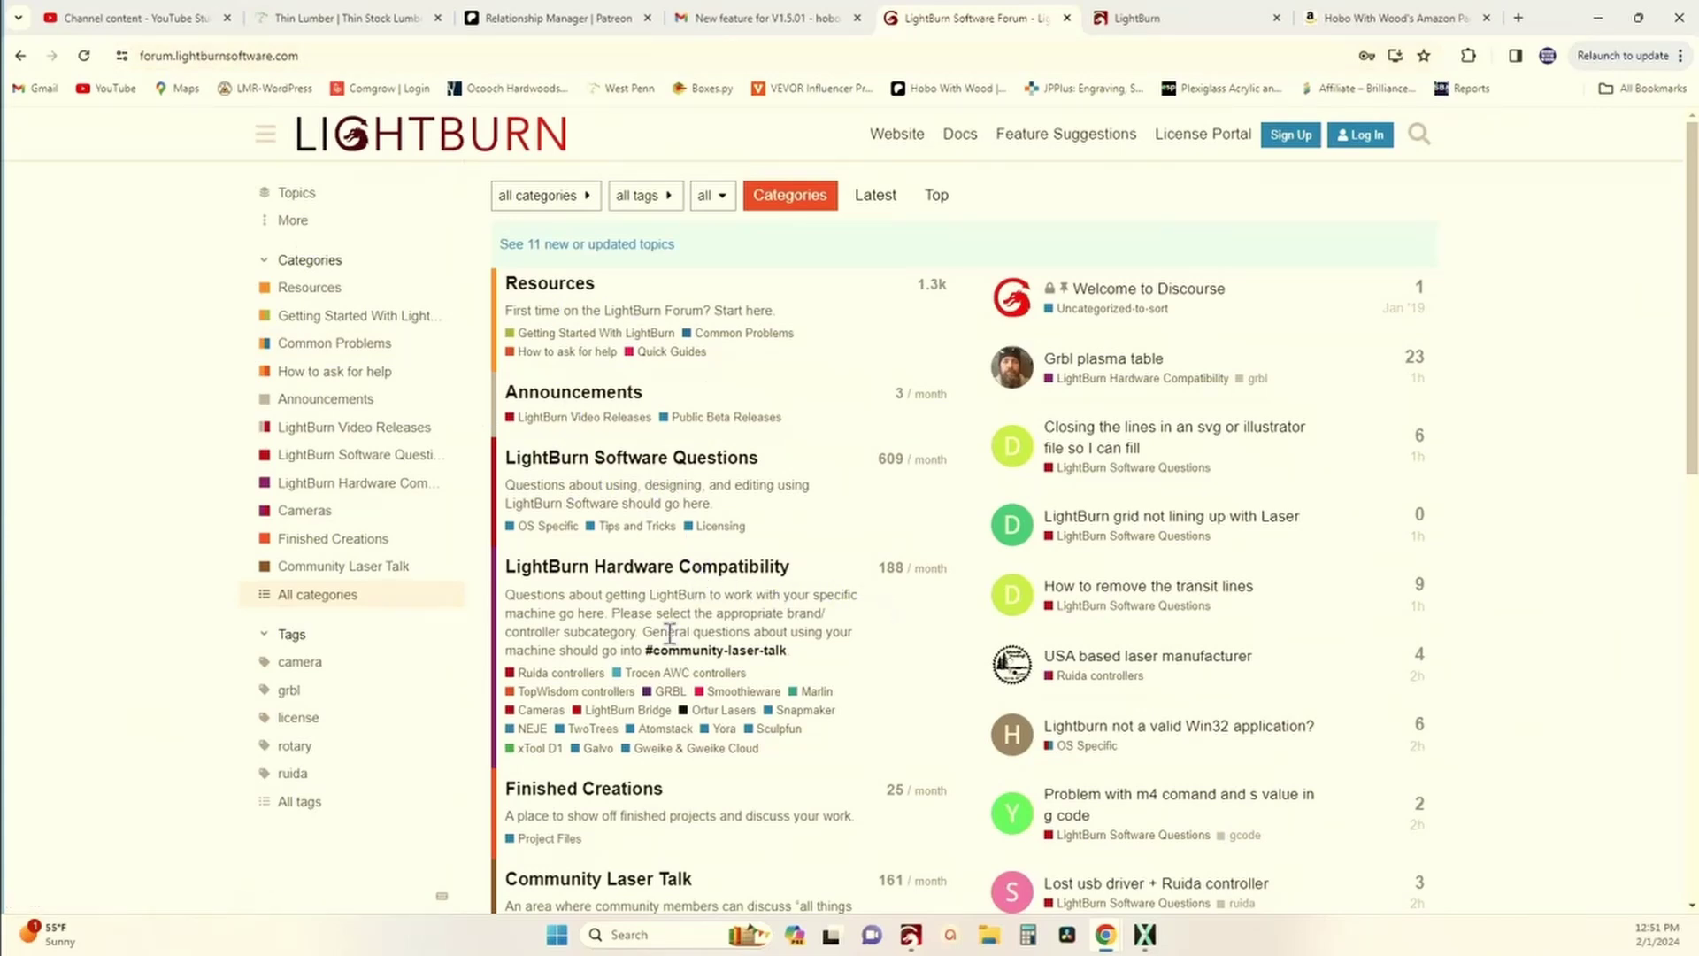
scroll(668, 637, down, 2)
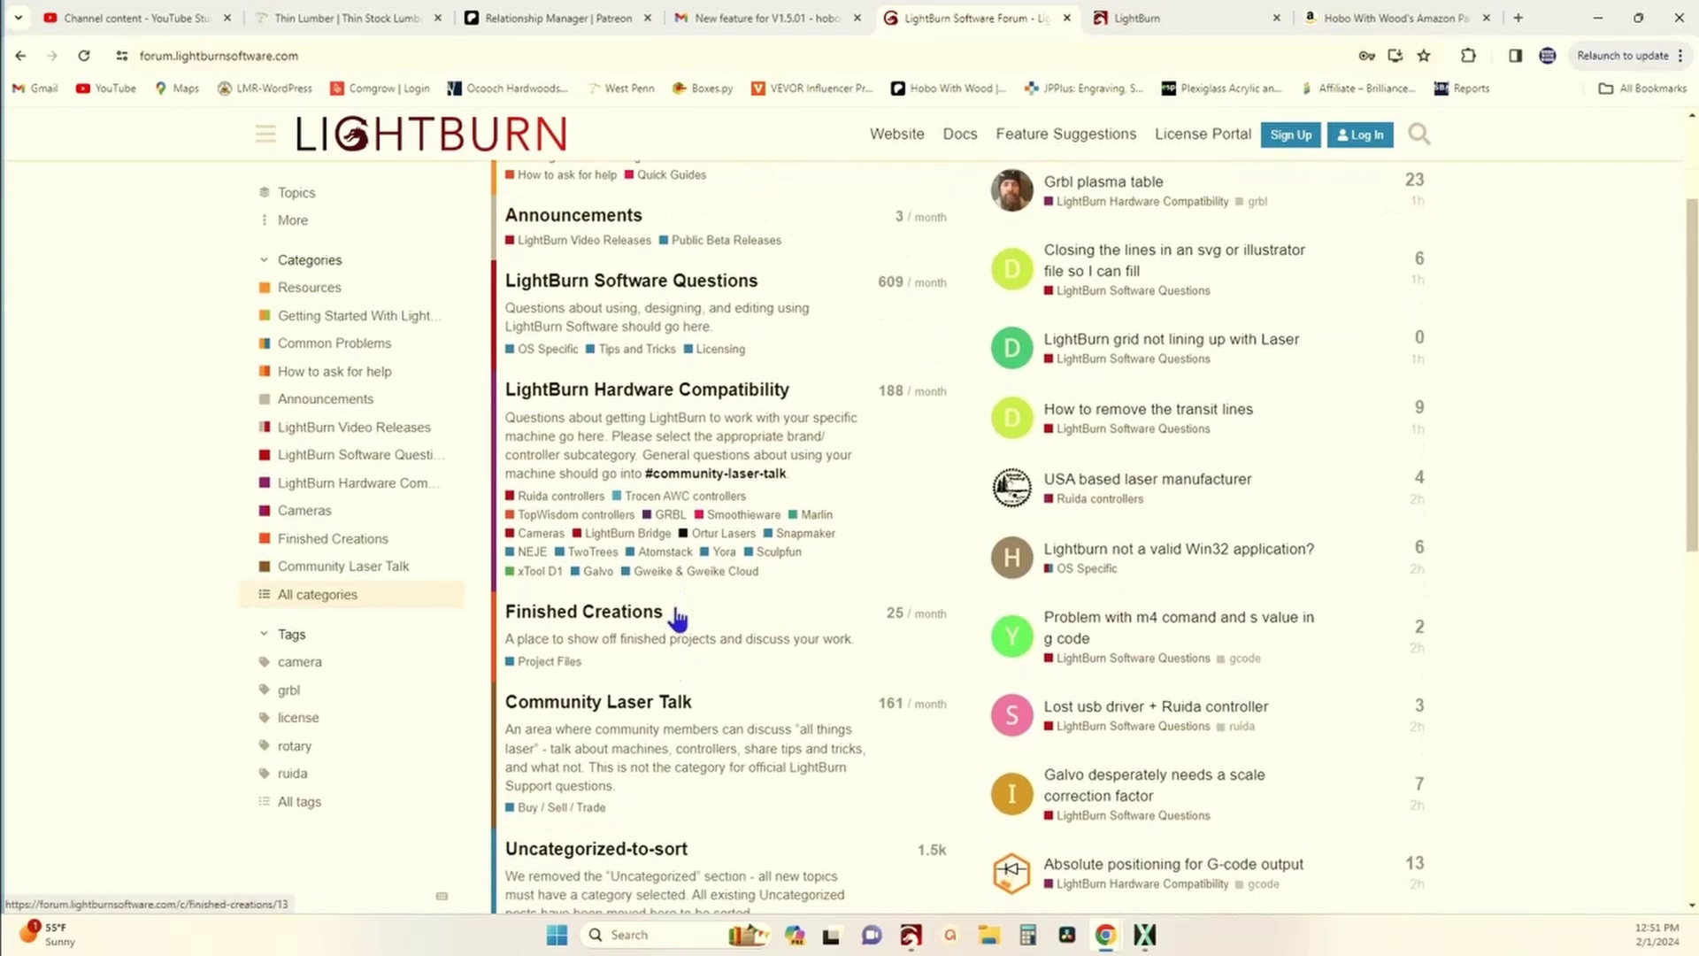
scroll(736, 607, up, 2)
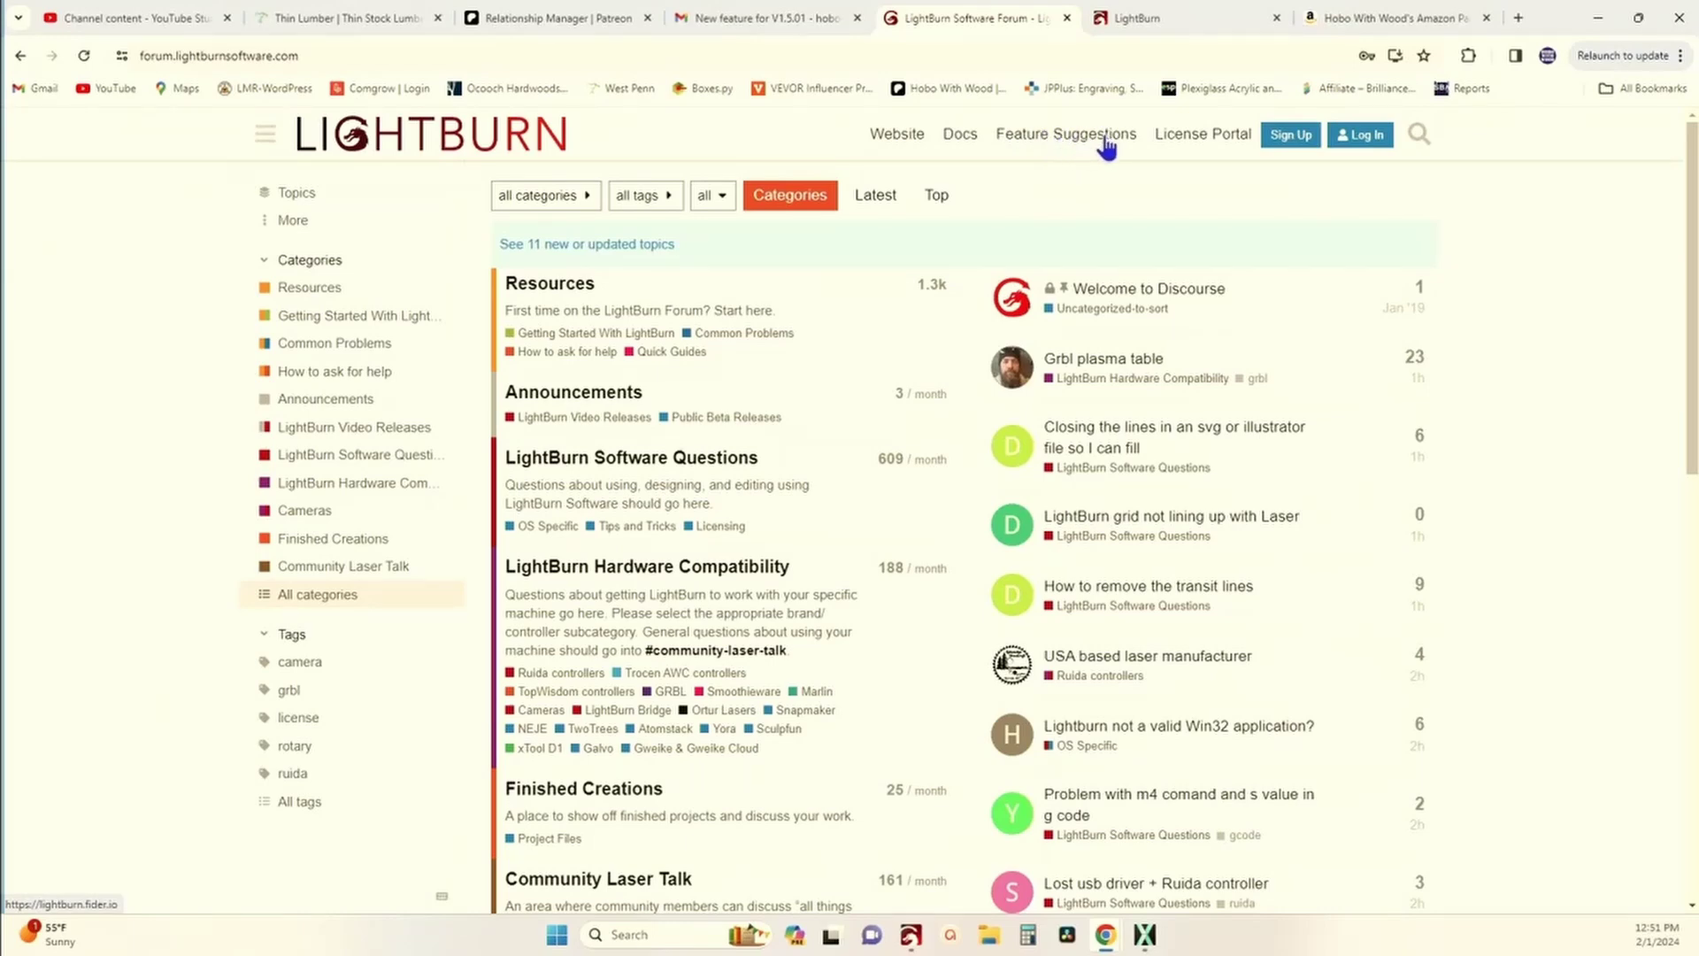
click(1069, 142)
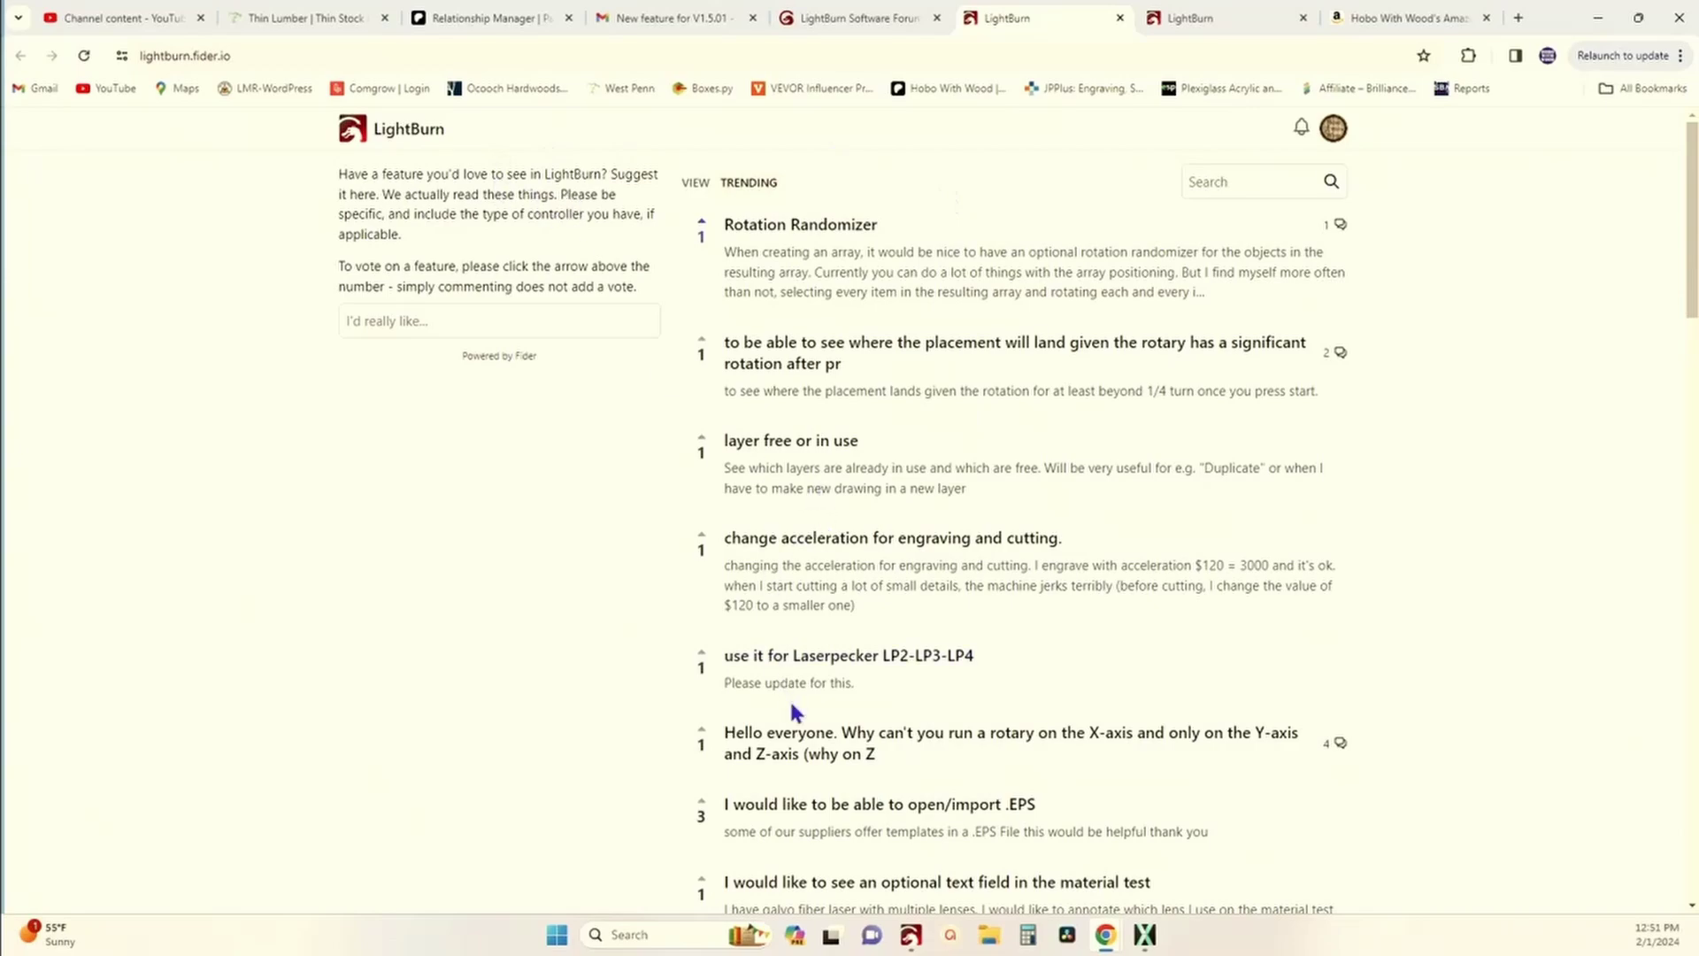
- Look through the trending feature suggestions down to the end of the list and return to its beginning
scroll(794, 711, down, 20)
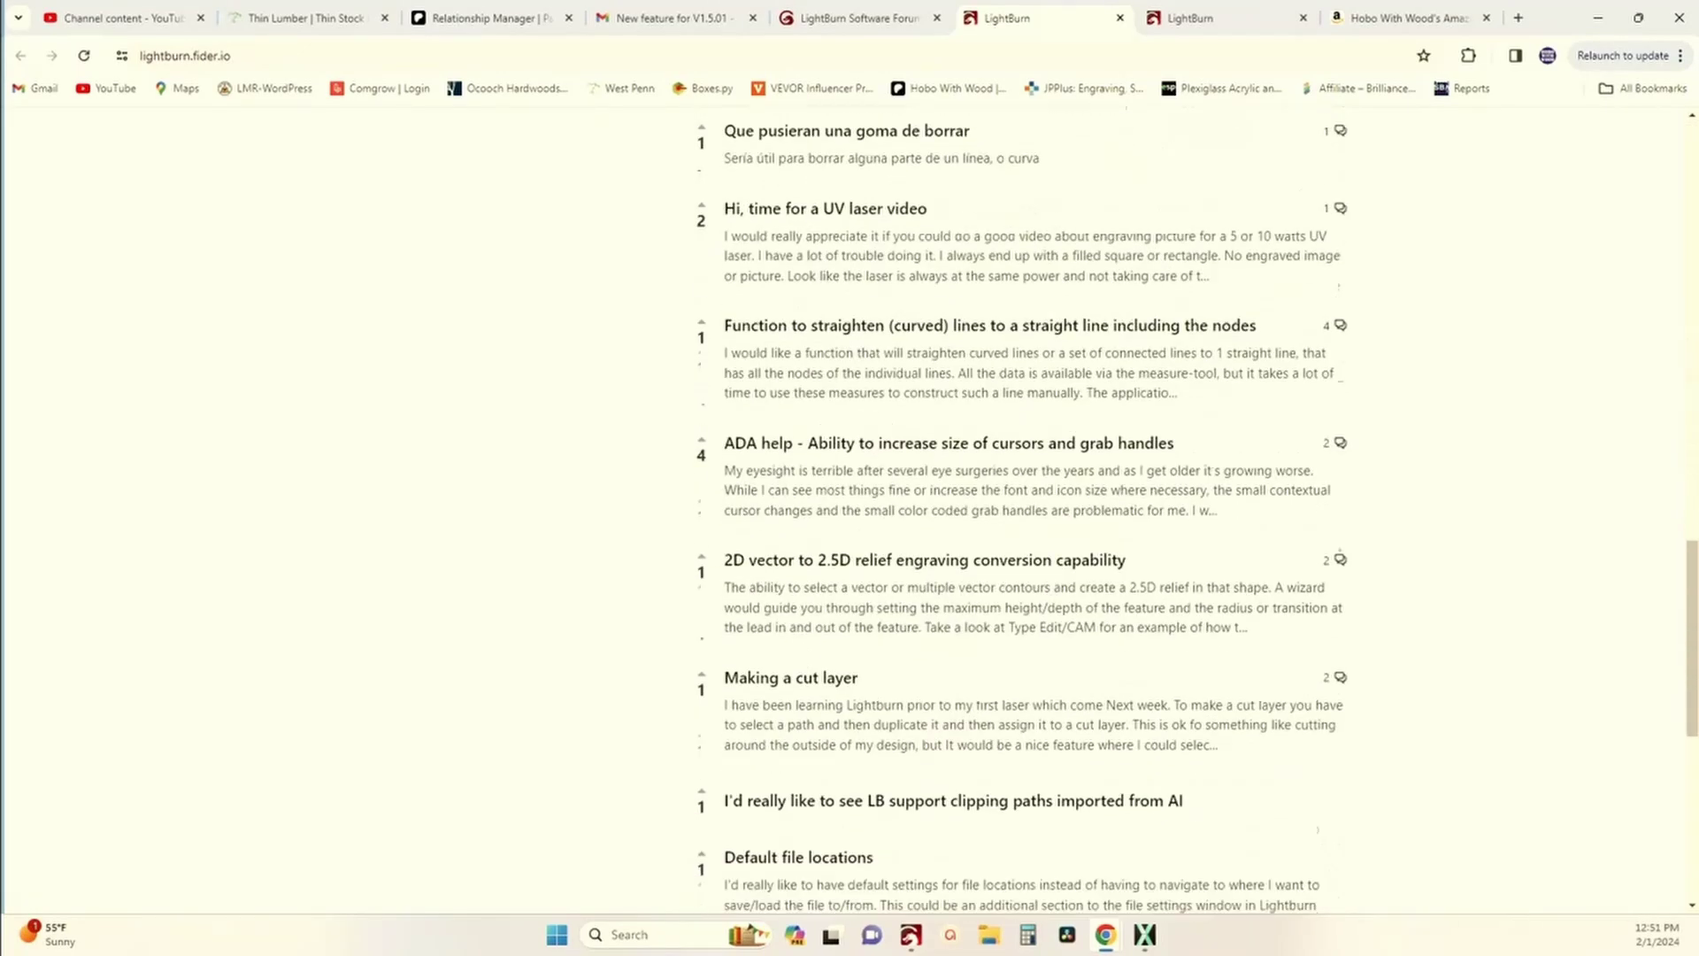
scroll(794, 710, down, 8)
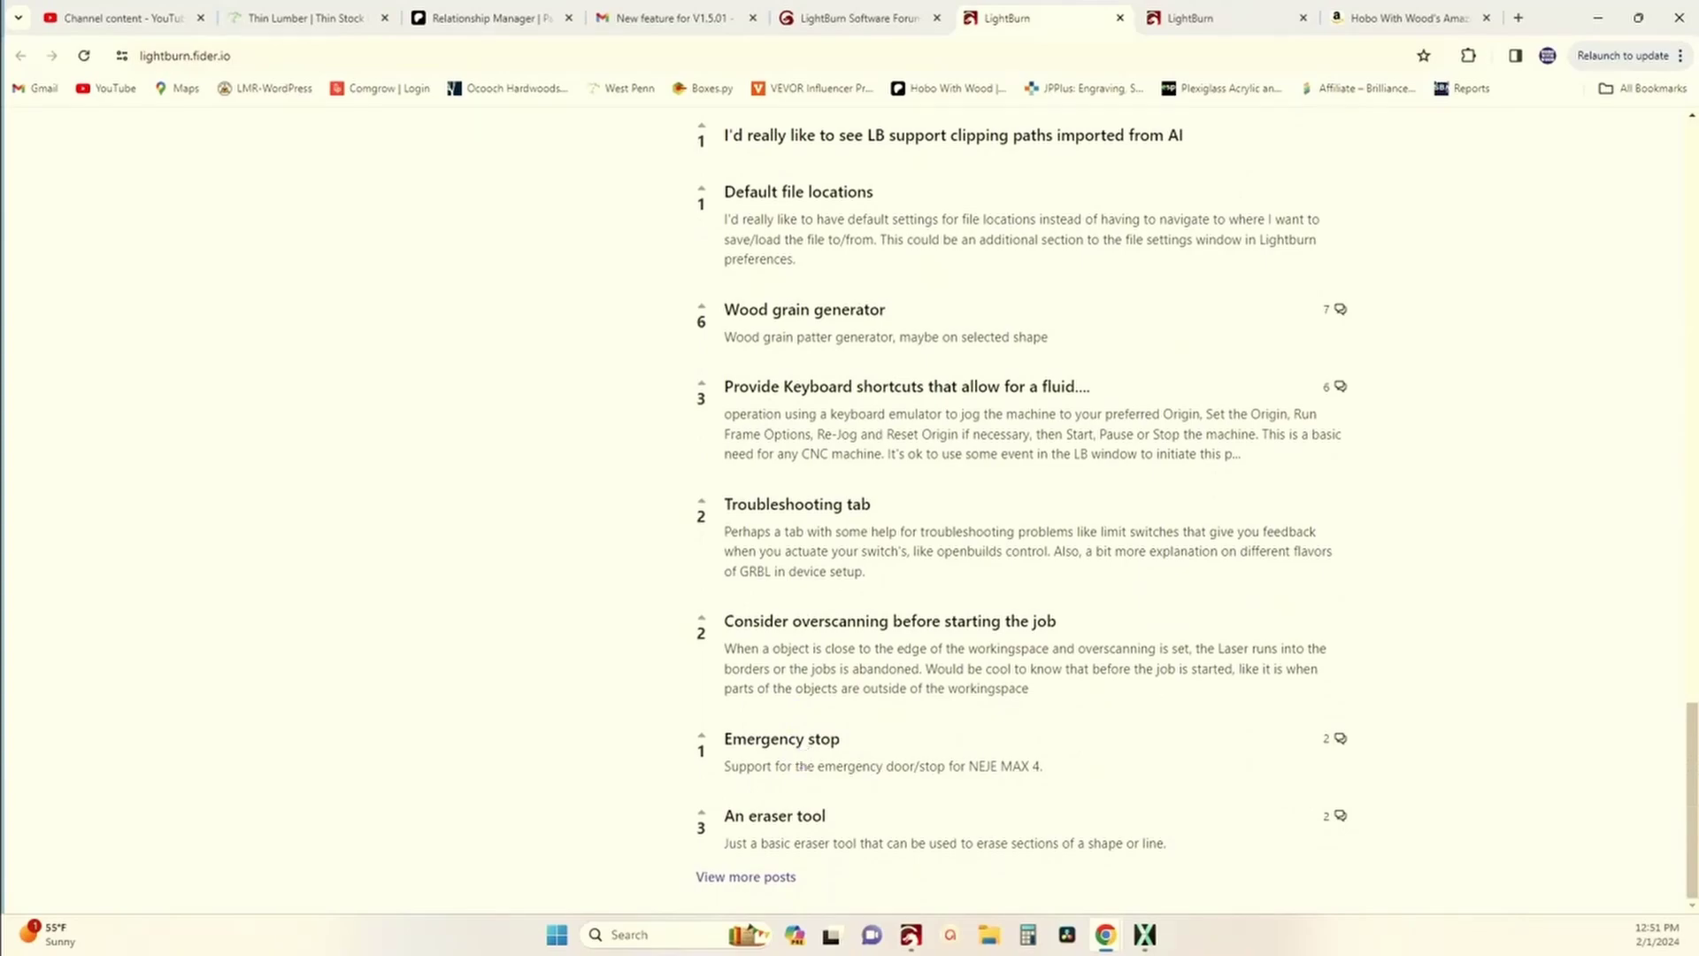
scroll(803, 758, up, 19)
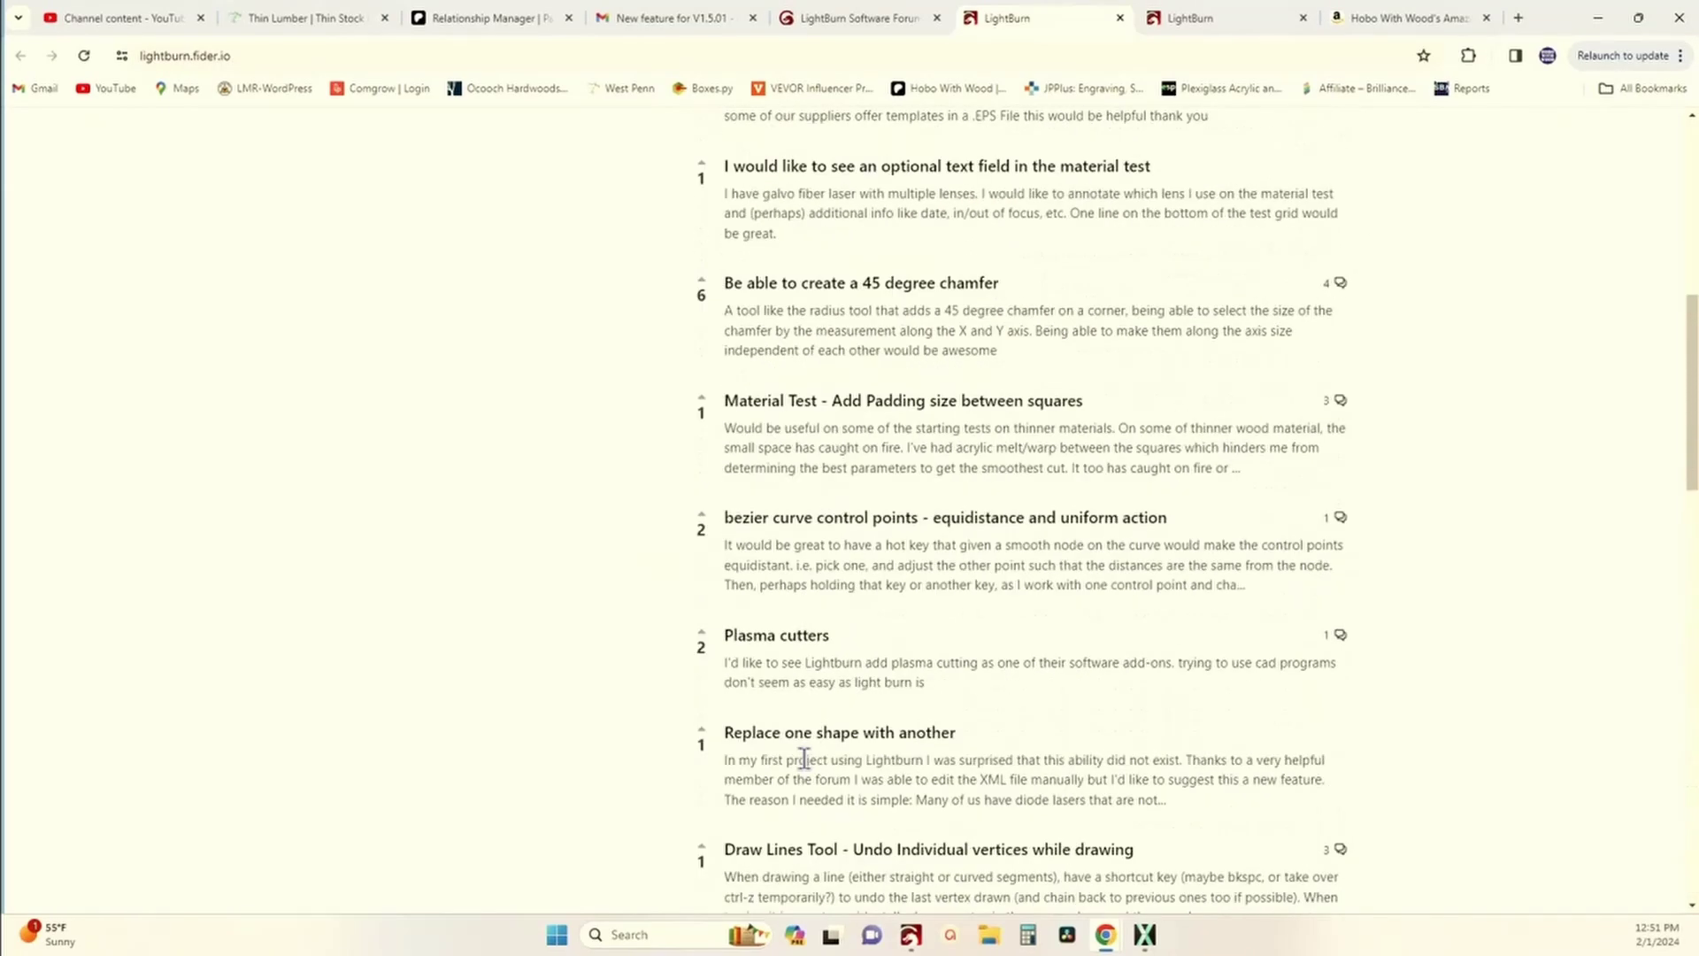
scroll(803, 758, up, 8)
scroll(800, 559, down, 1)
scroll(779, 496, down, 10)
scroll(735, 513, up, 5)
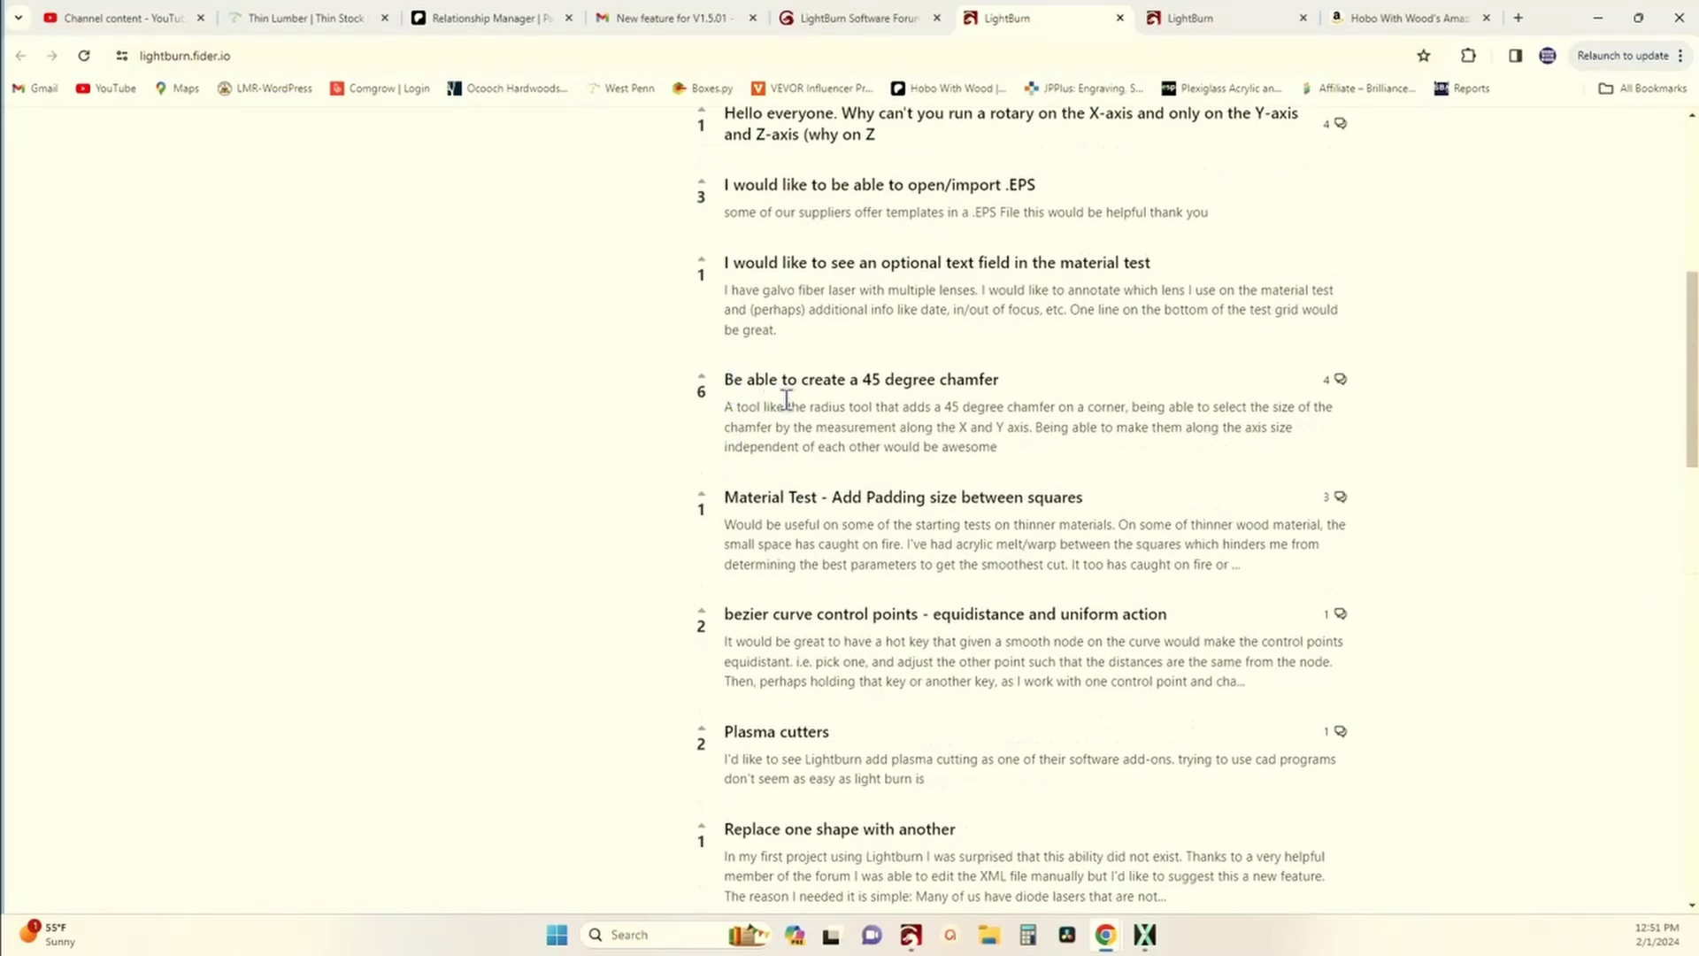
scroll(787, 408, down, 4)
scroll(786, 487, down, 11)
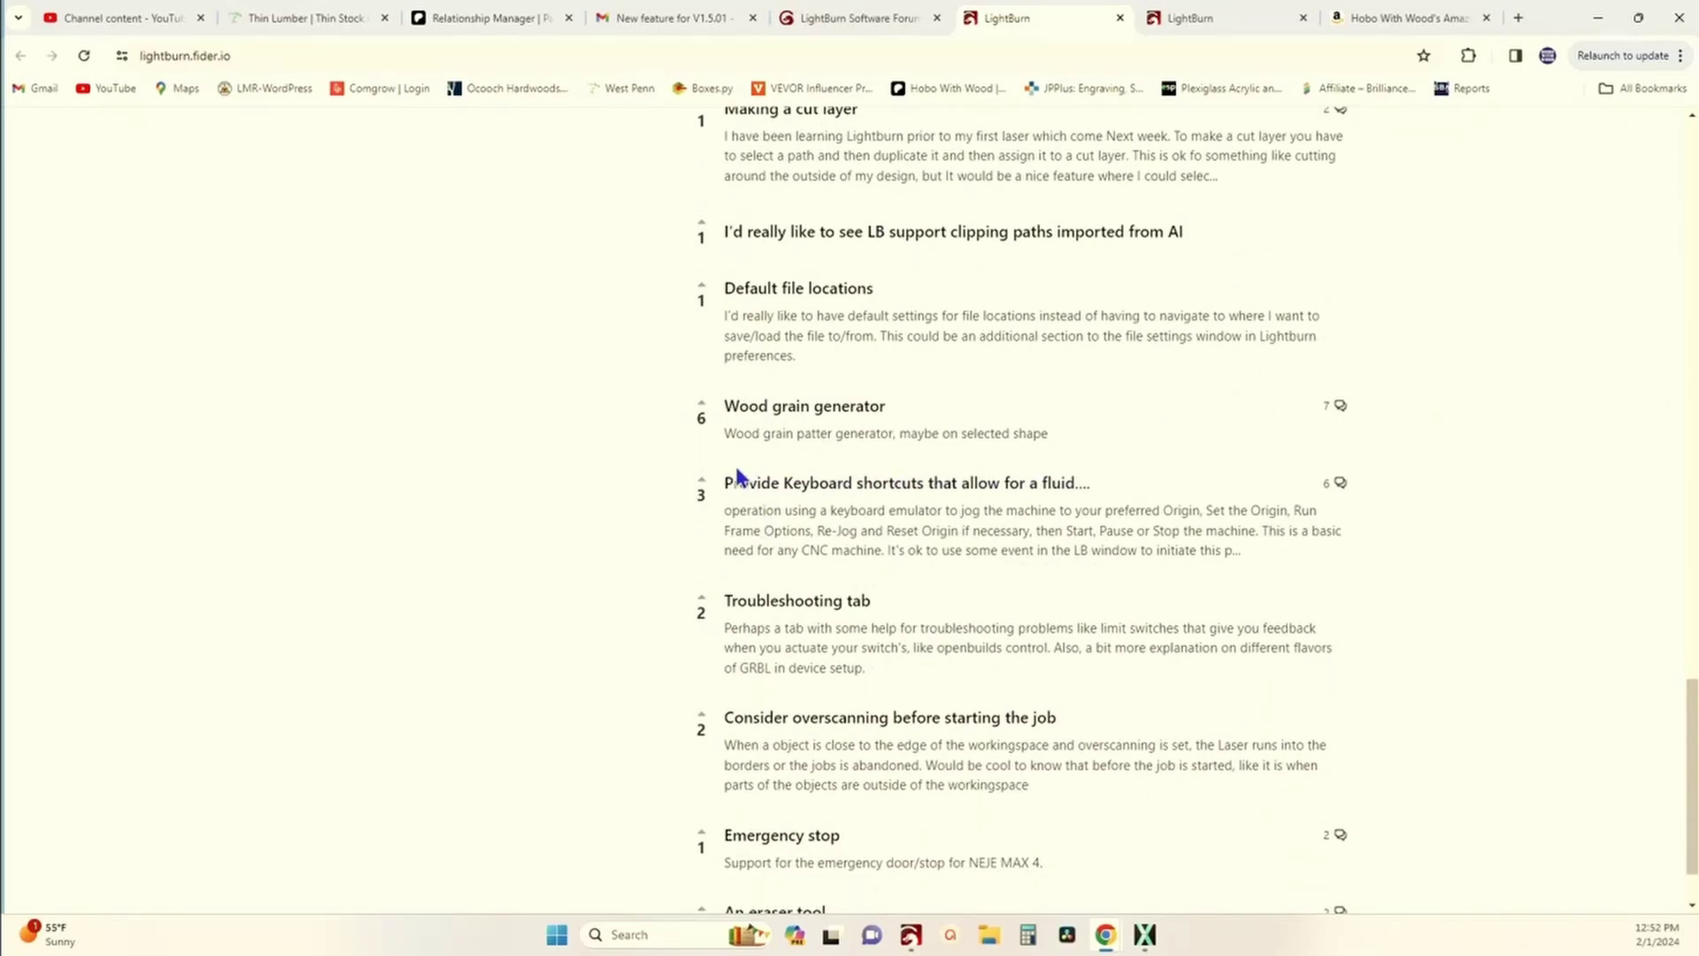
scroll(858, 478, down, 1)
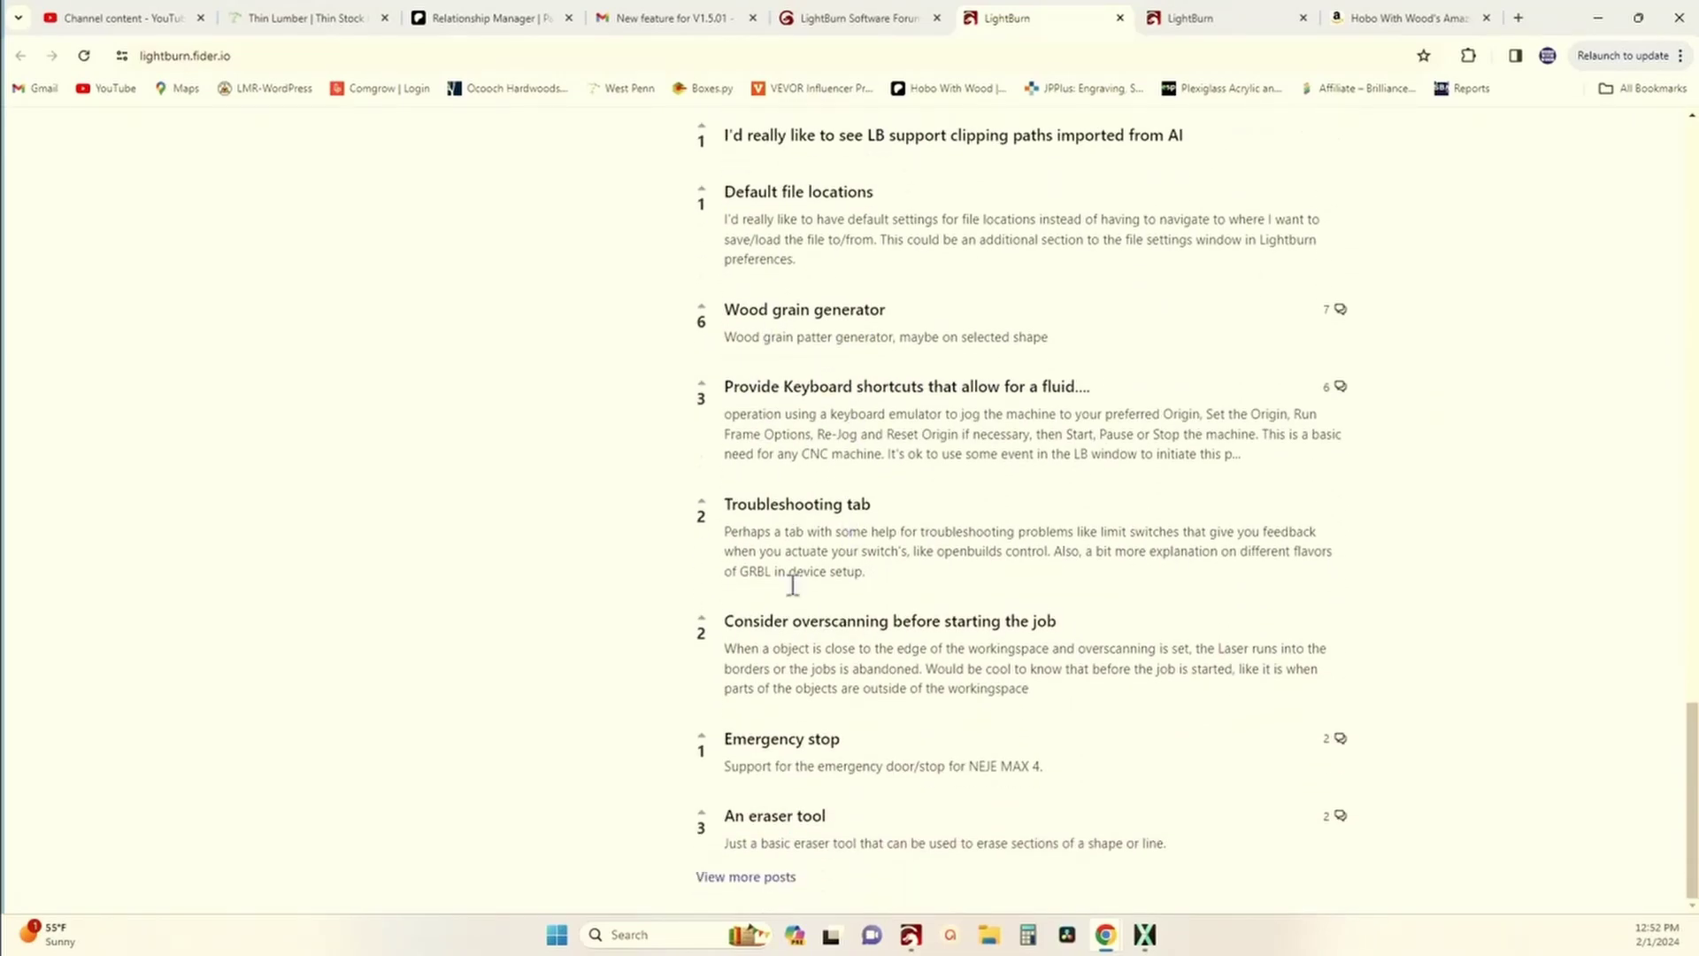
scroll(780, 611, up, 20)
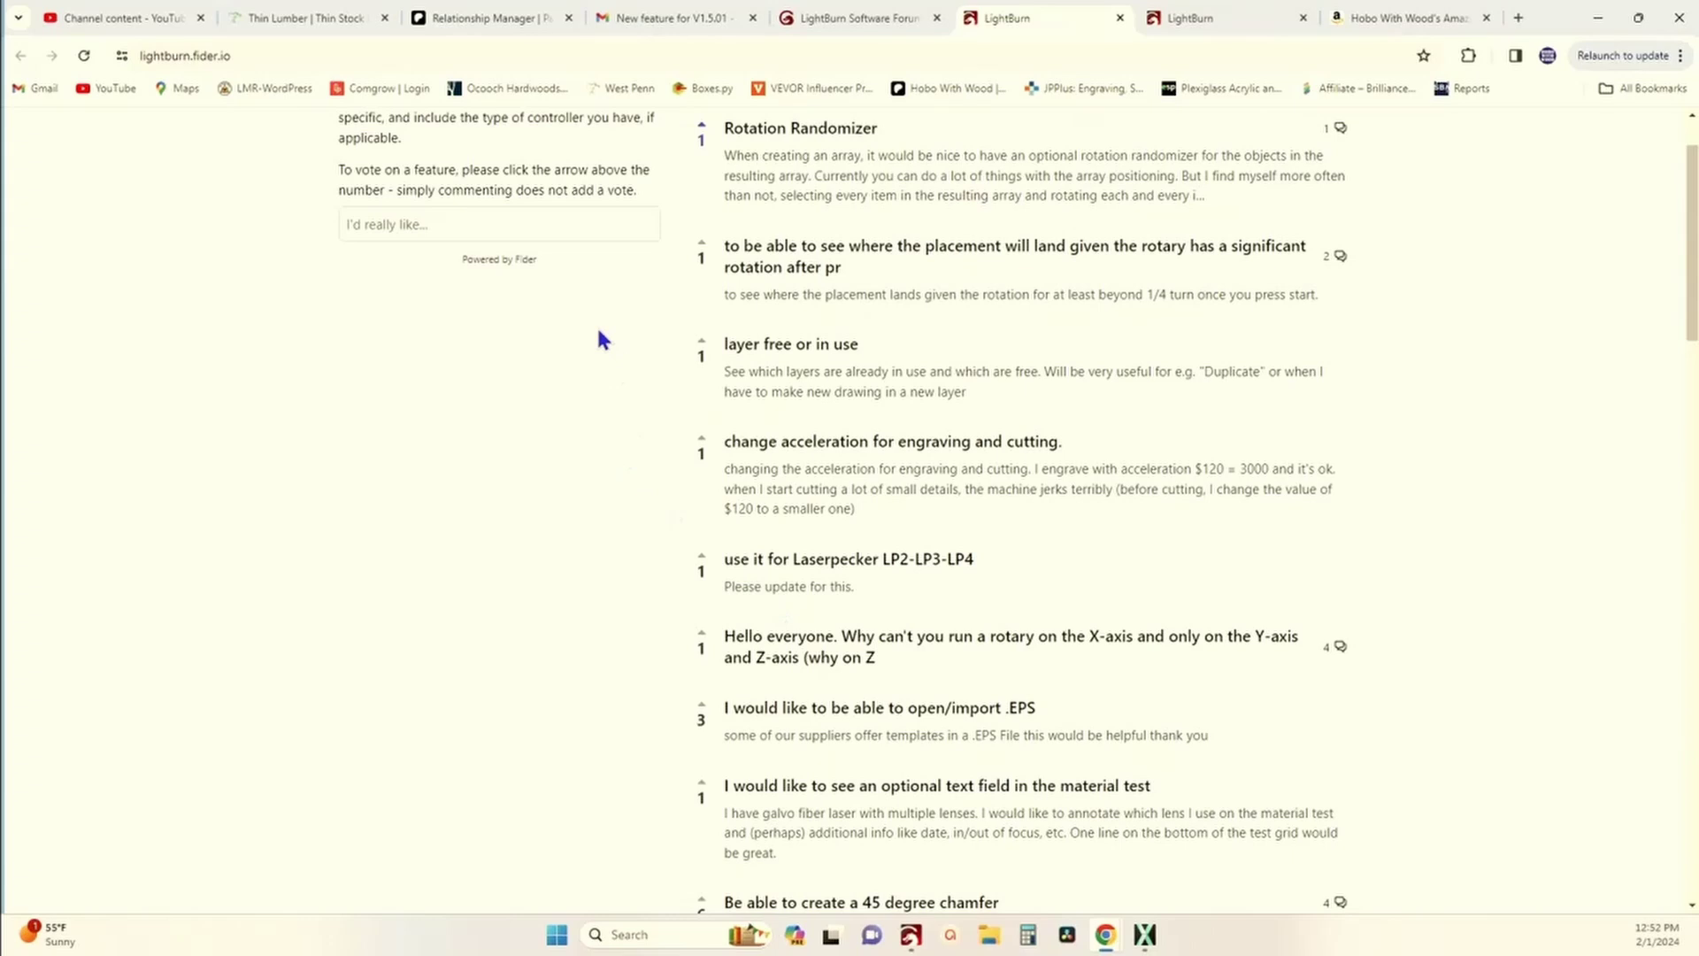
scroll(575, 232, up, 1)
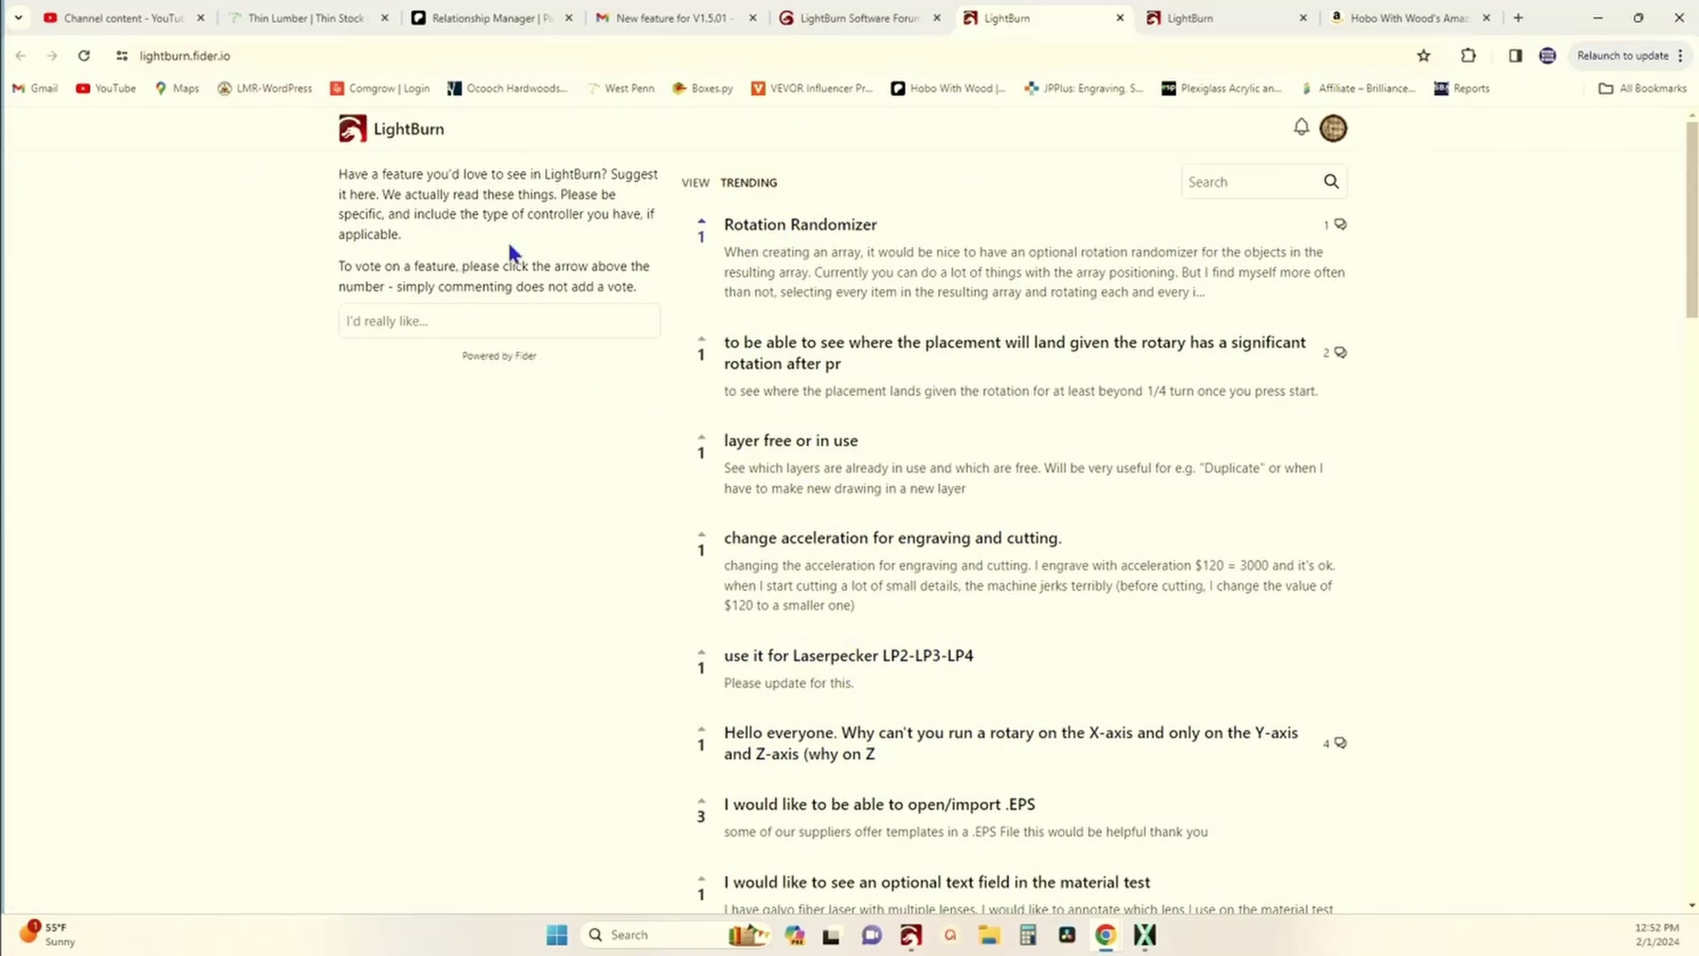
- Search the feature suggestions for "rotation" and look through the matching posts
click(1248, 182)
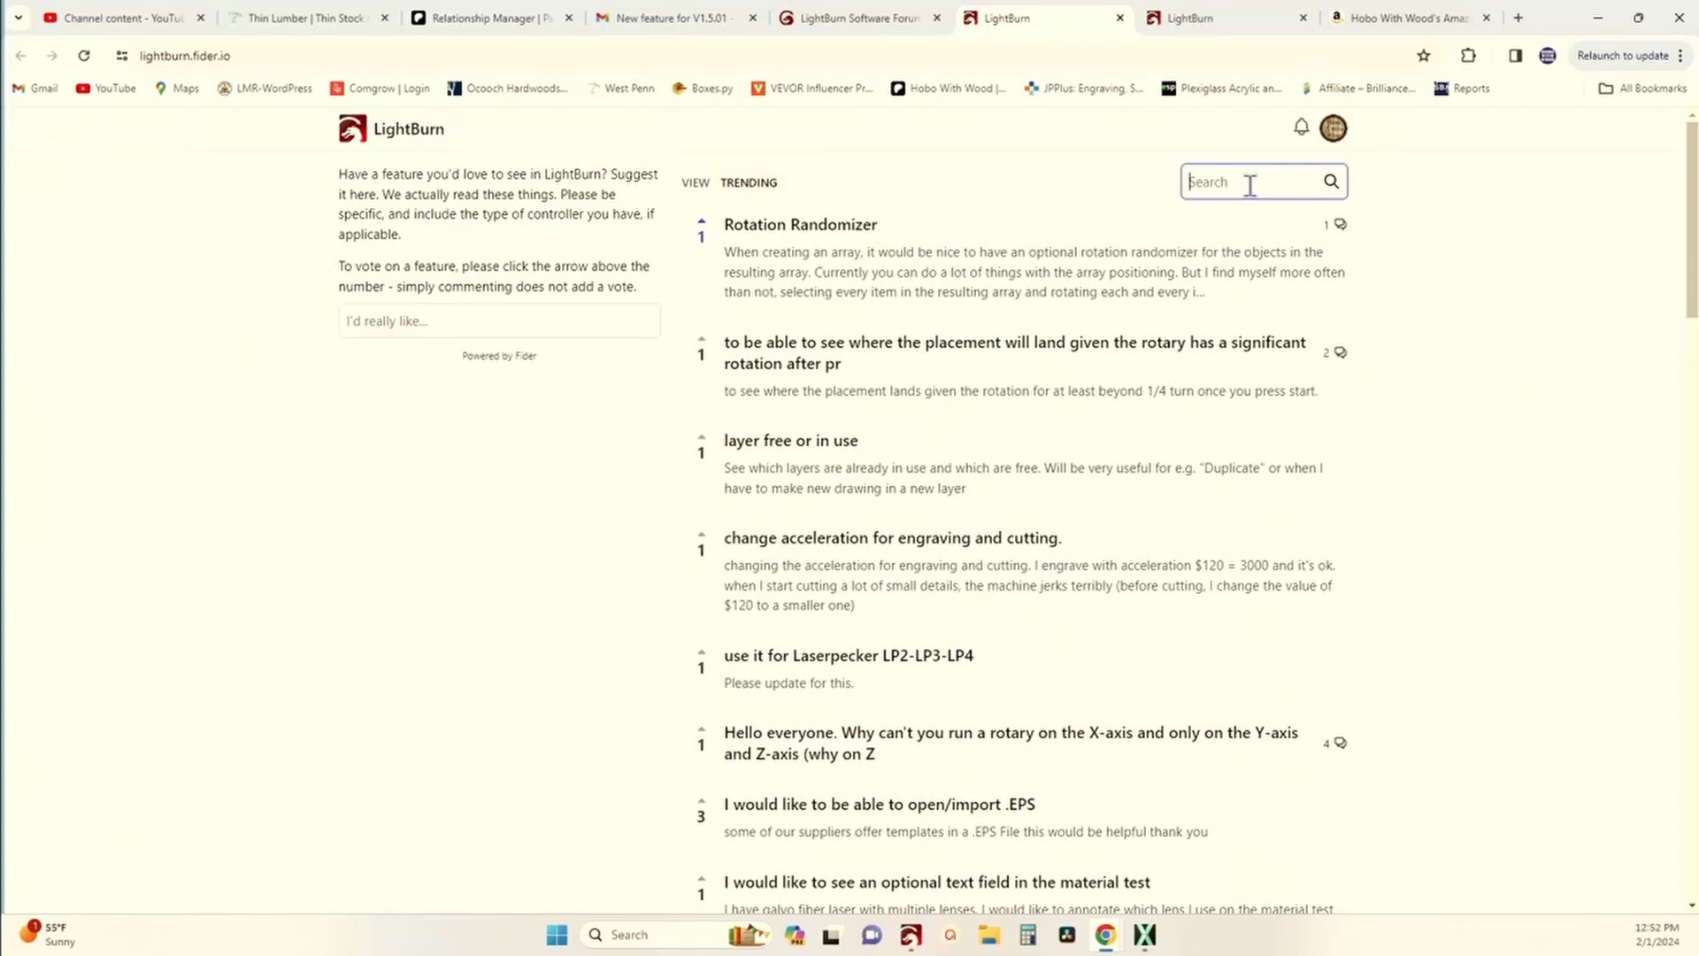
text(rotation)
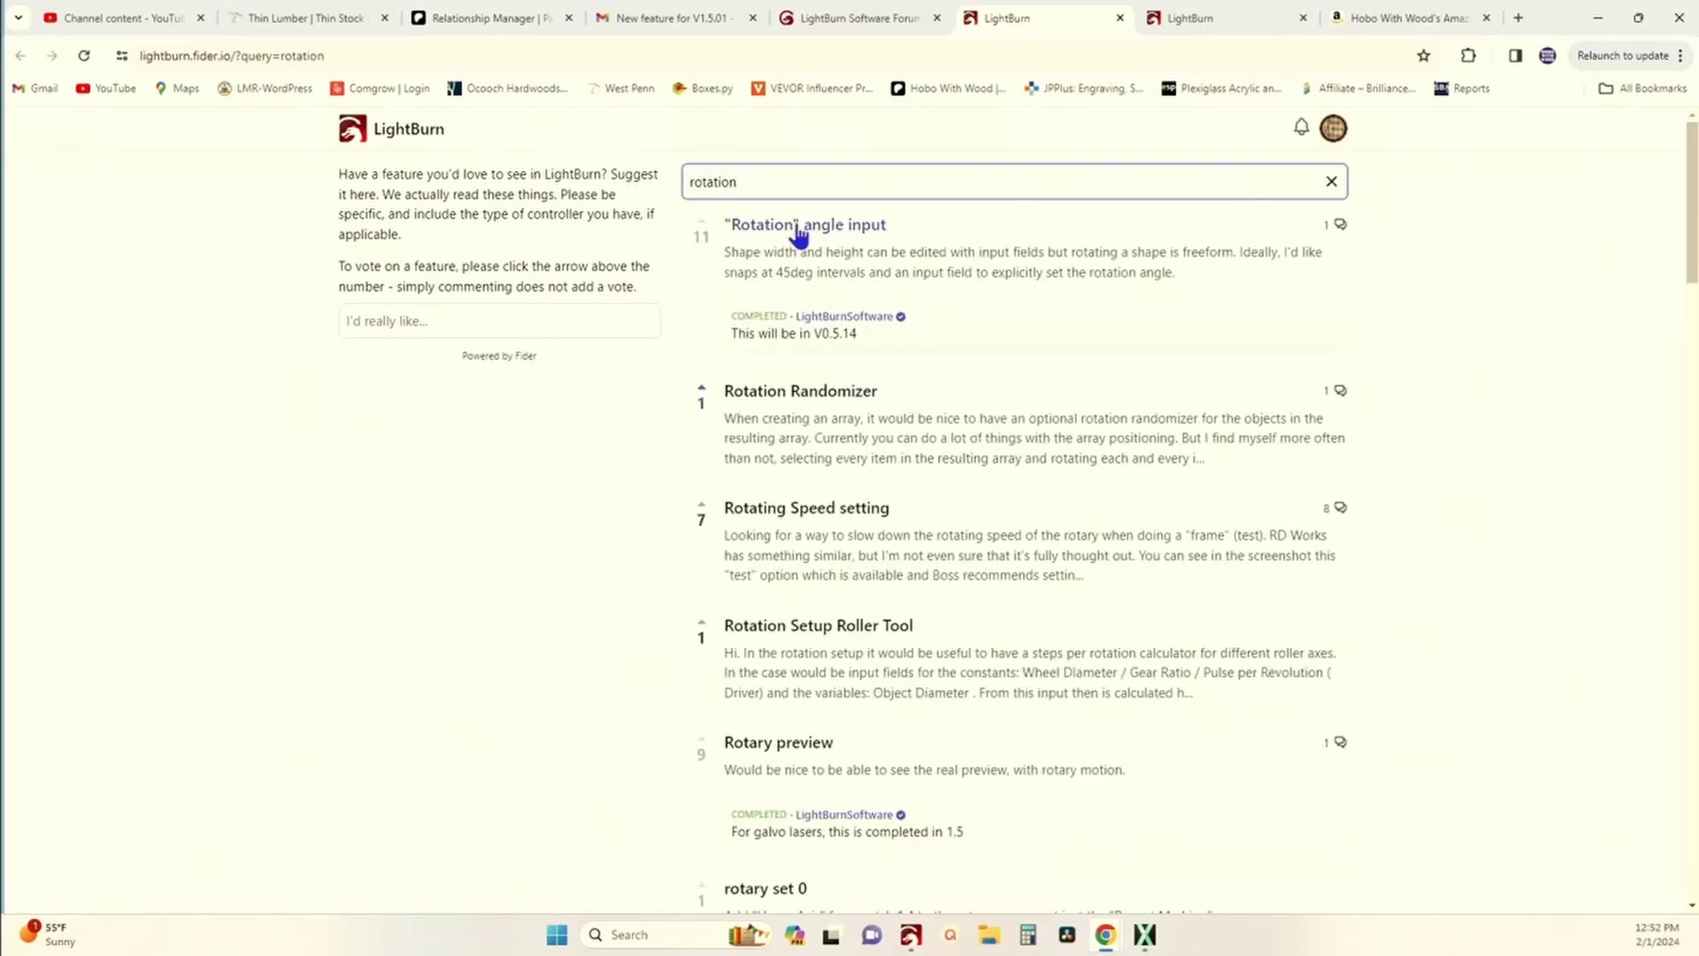
scroll(798, 516, down, 3)
scroll(799, 529, down, 4)
scroll(807, 524, down, 2)
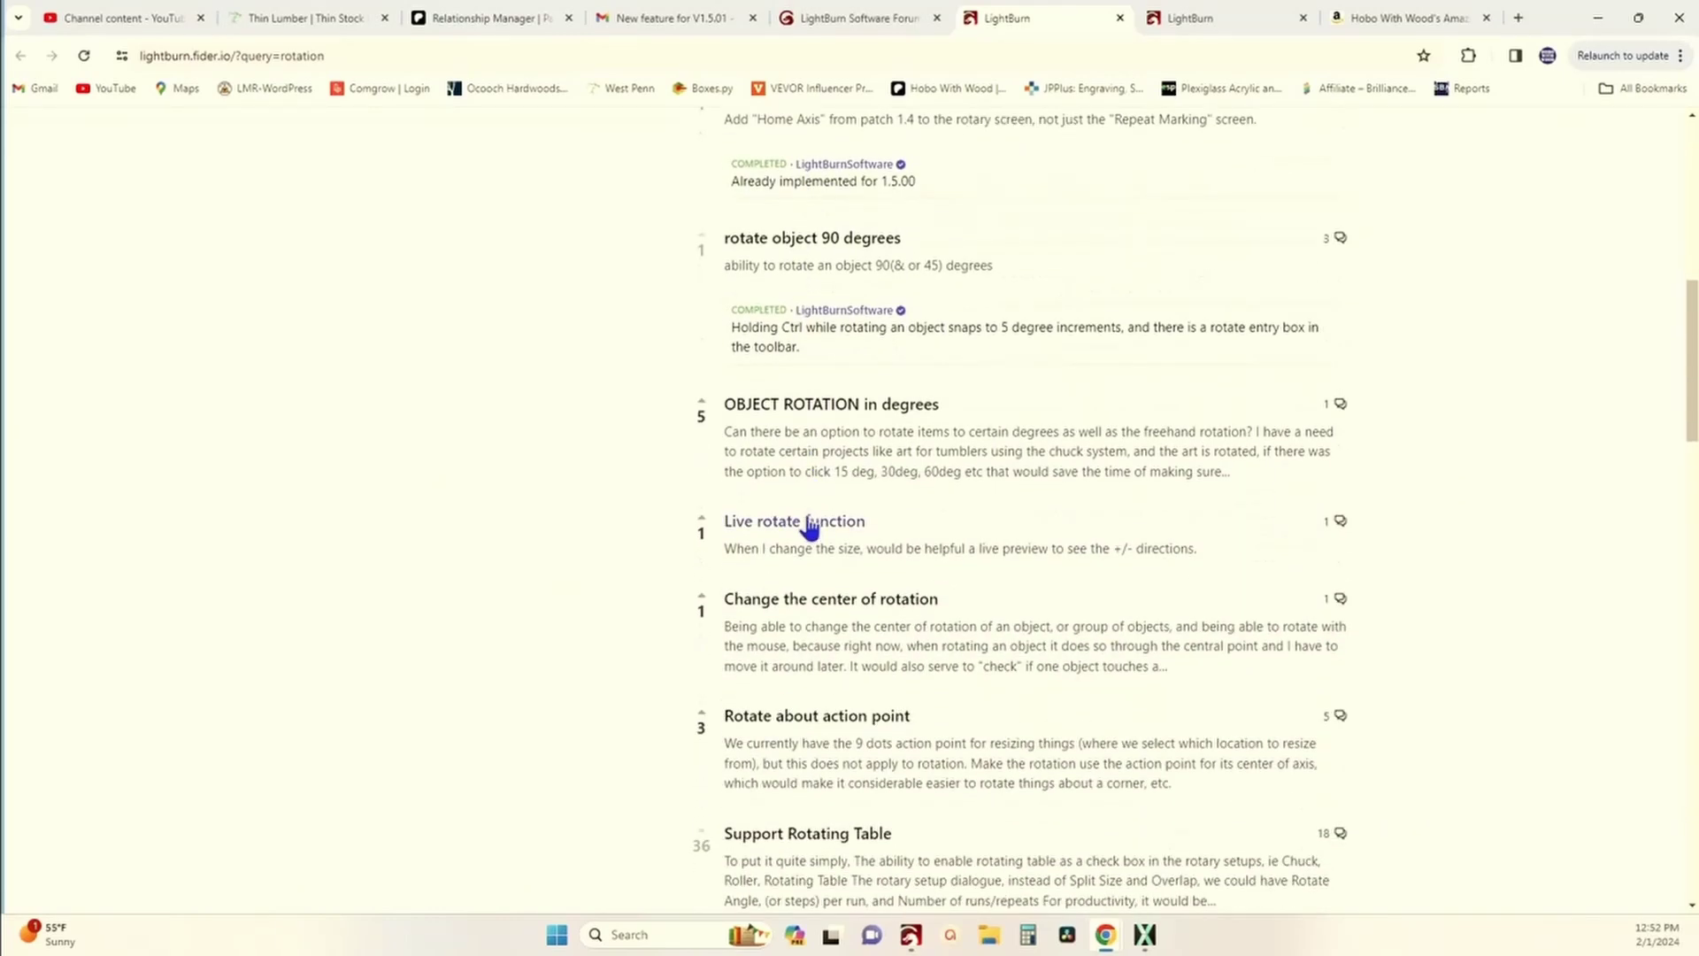
scroll(809, 524, down, 11)
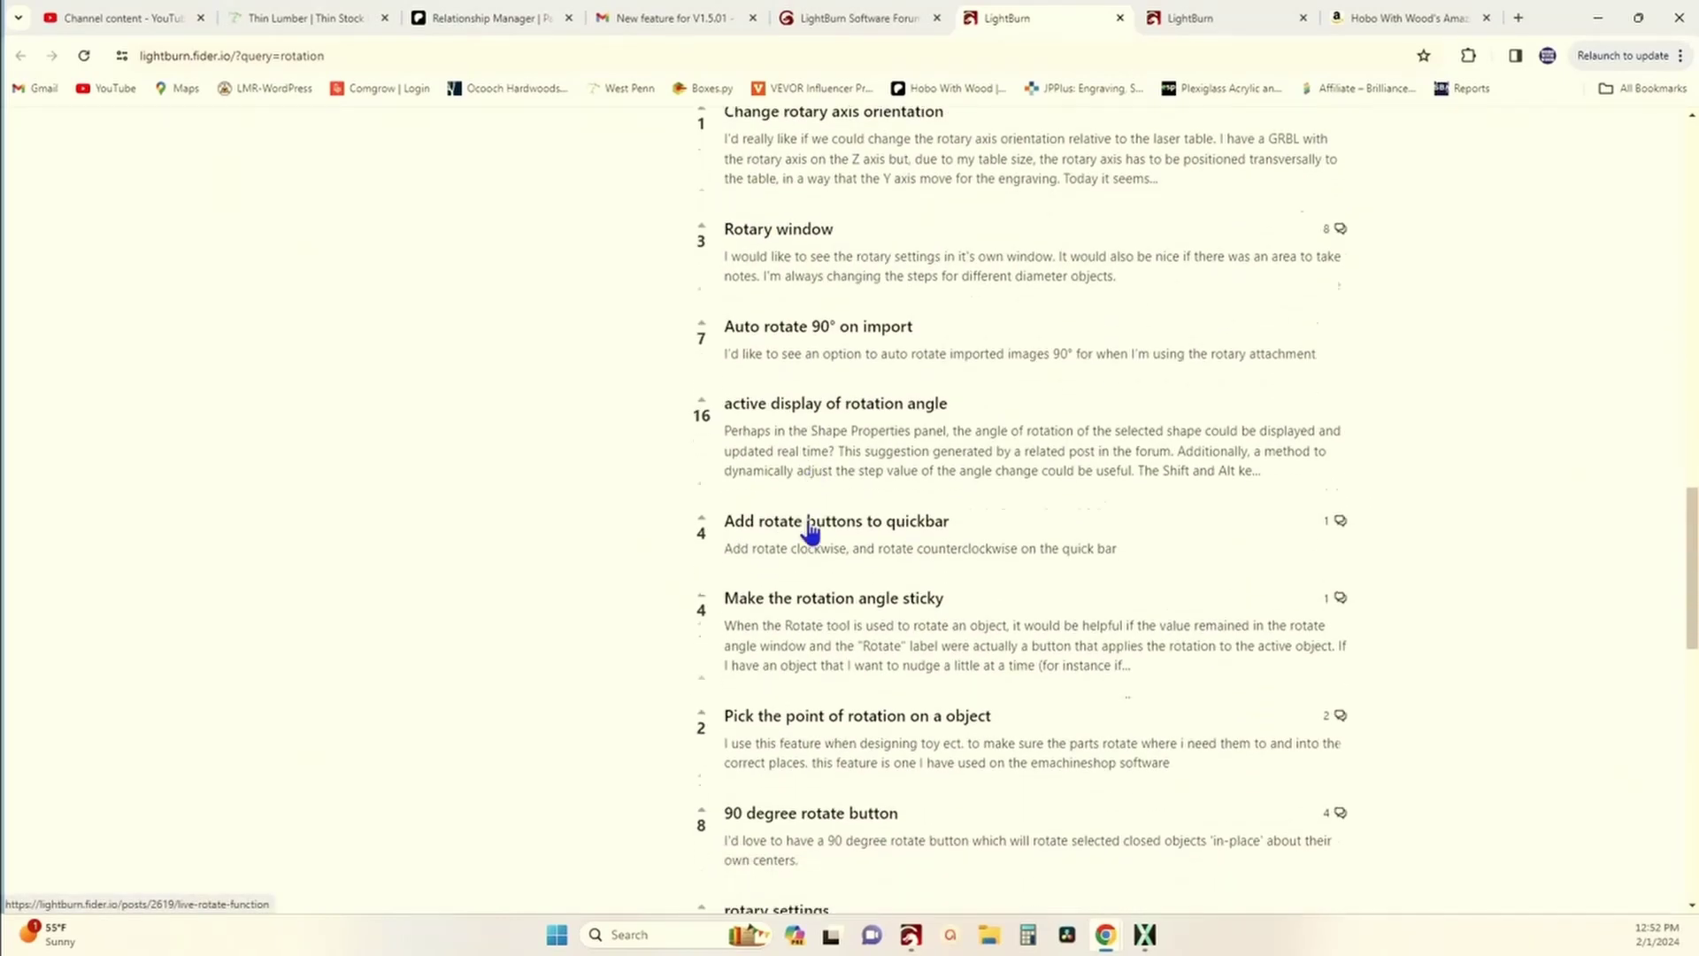
scroll(810, 531, down, 13)
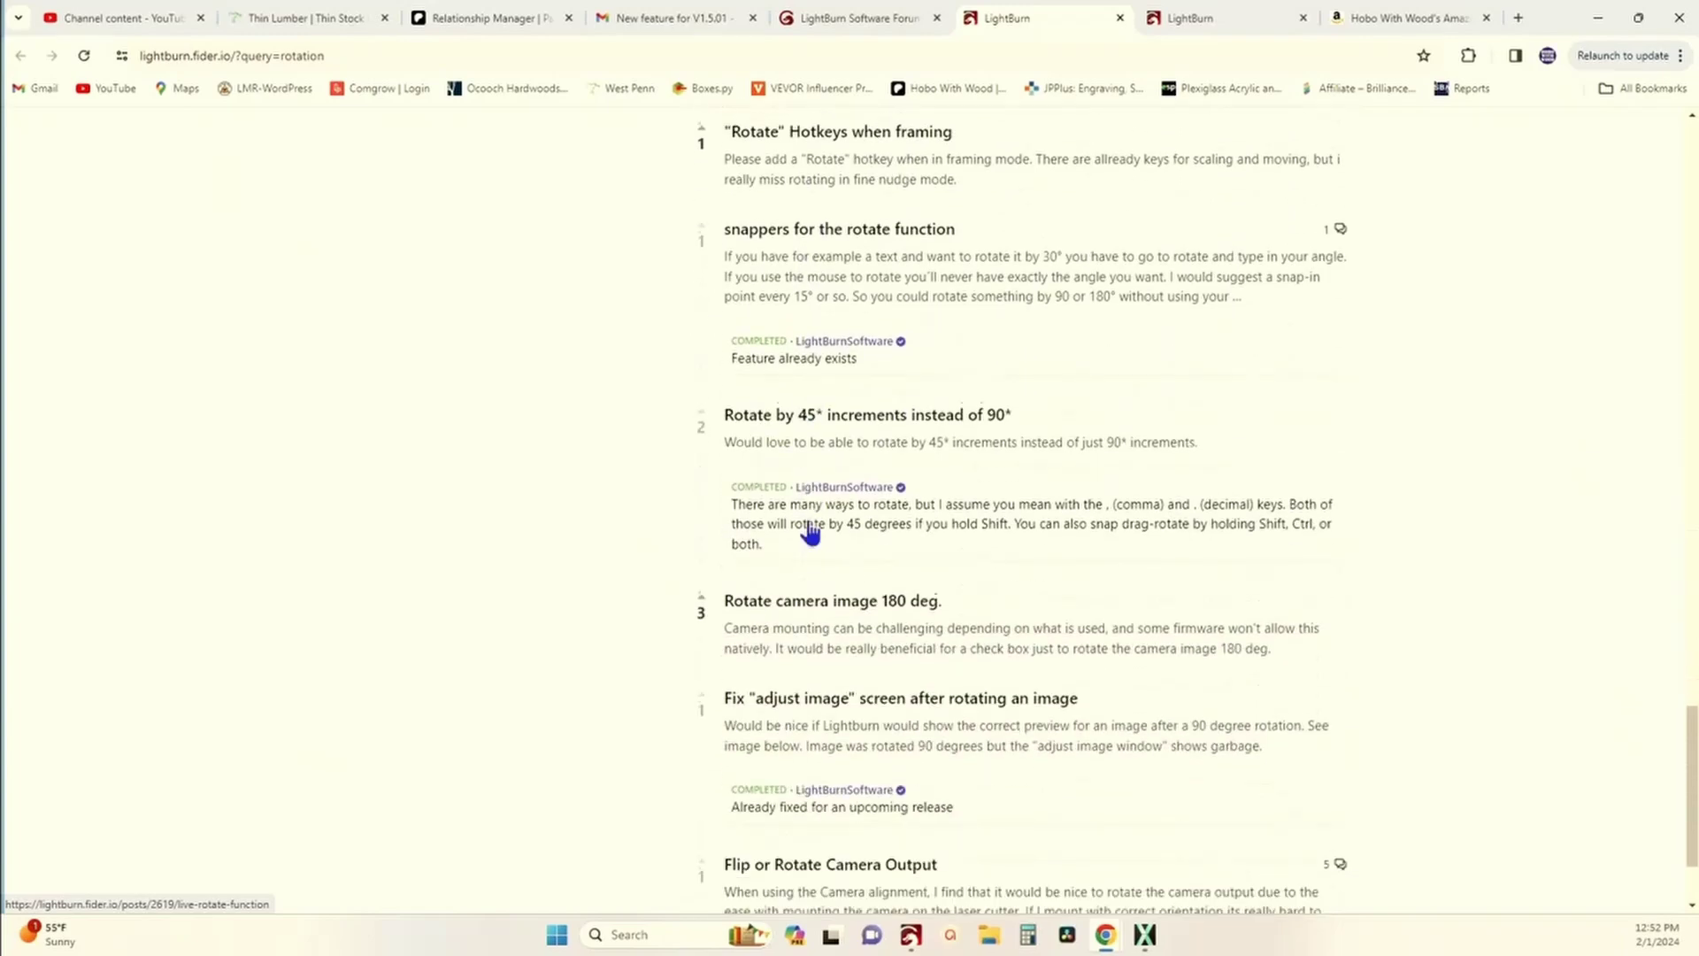
scroll(810, 531, down, 2)
scroll(838, 543, up, 9)
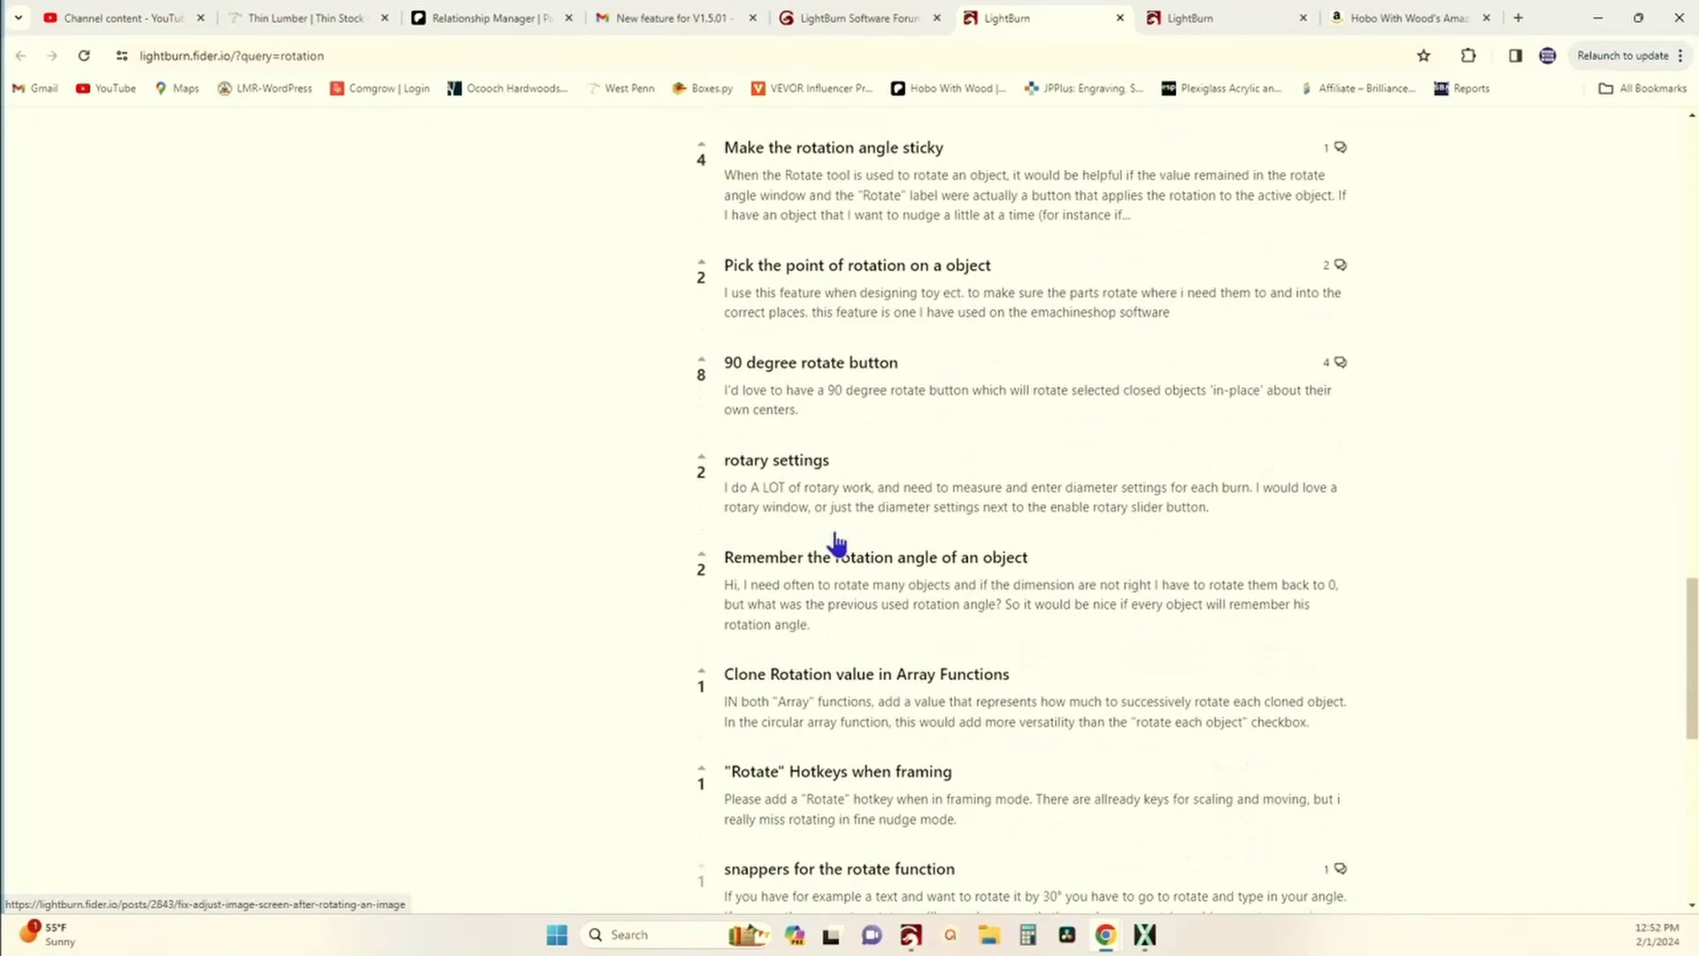
scroll(834, 540, up, 15)
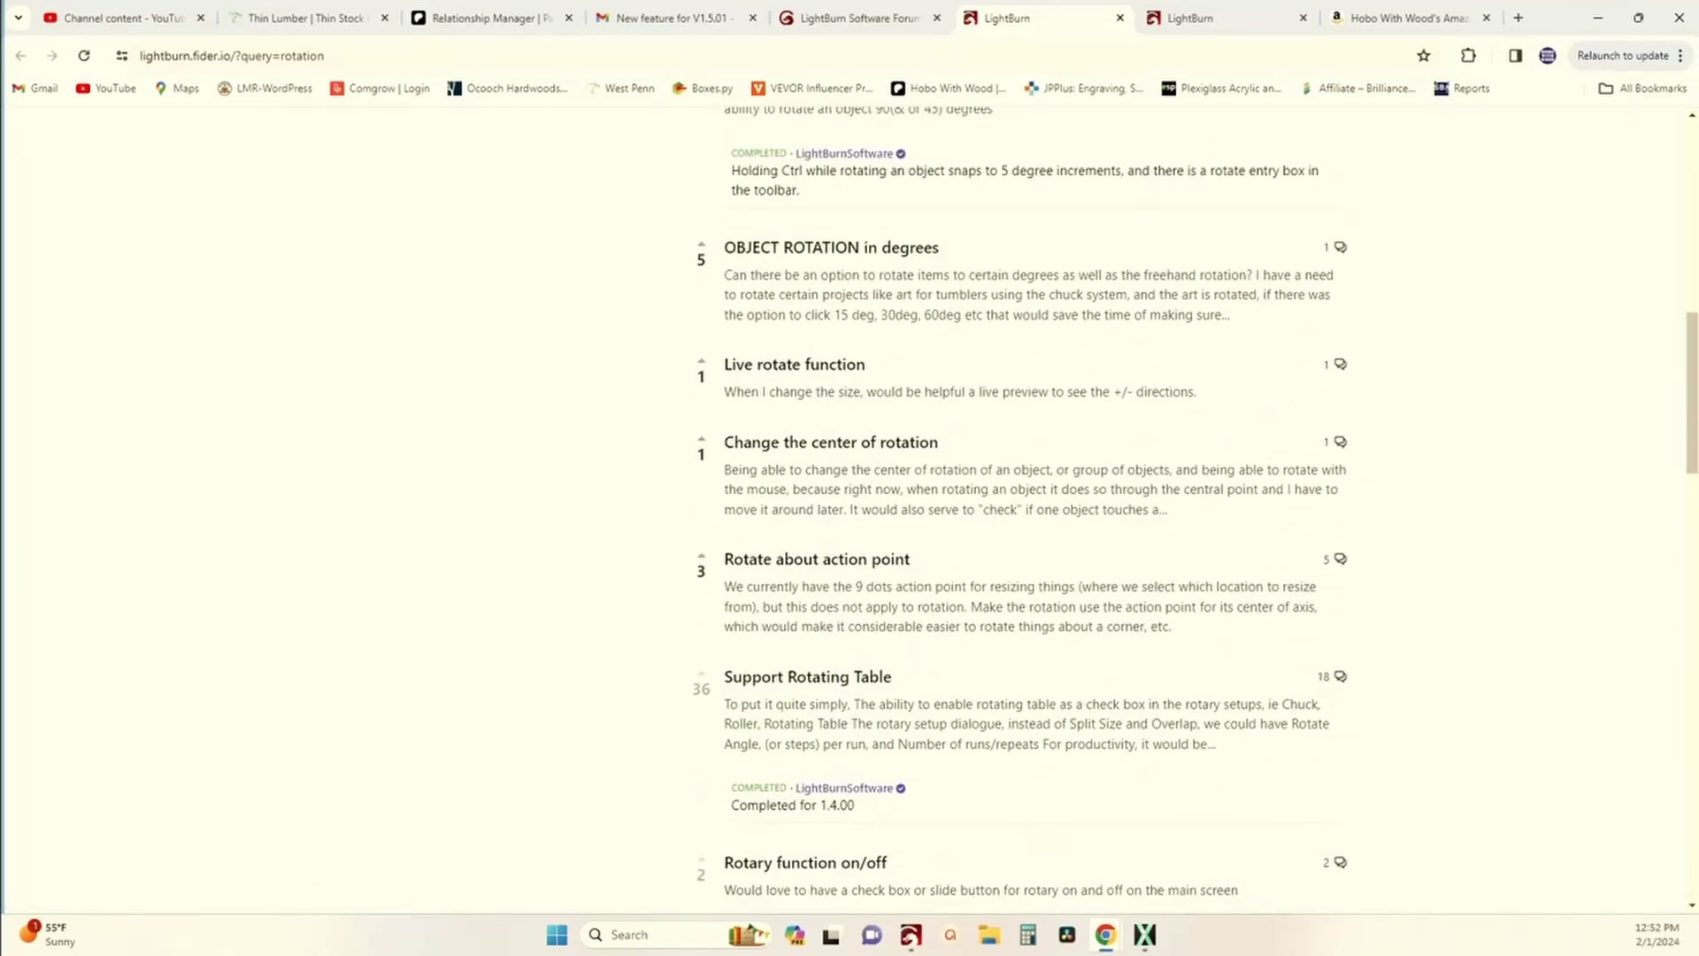
scroll(835, 531, up, 6)
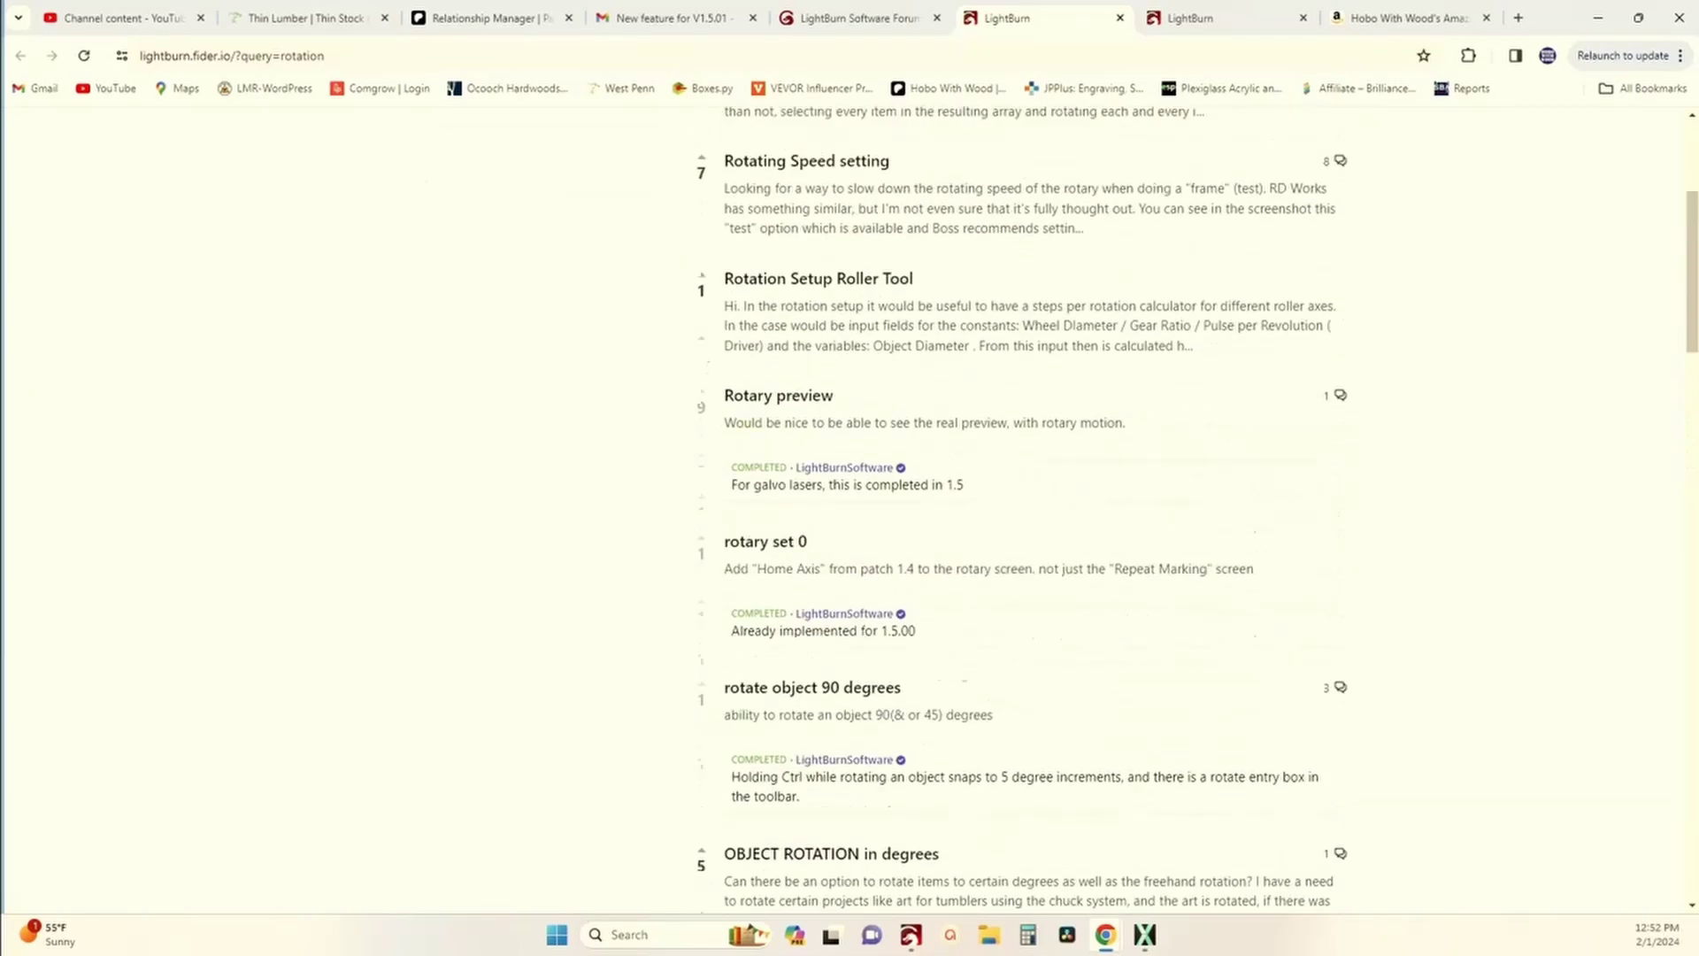
scroll(427, 420, up, 5)
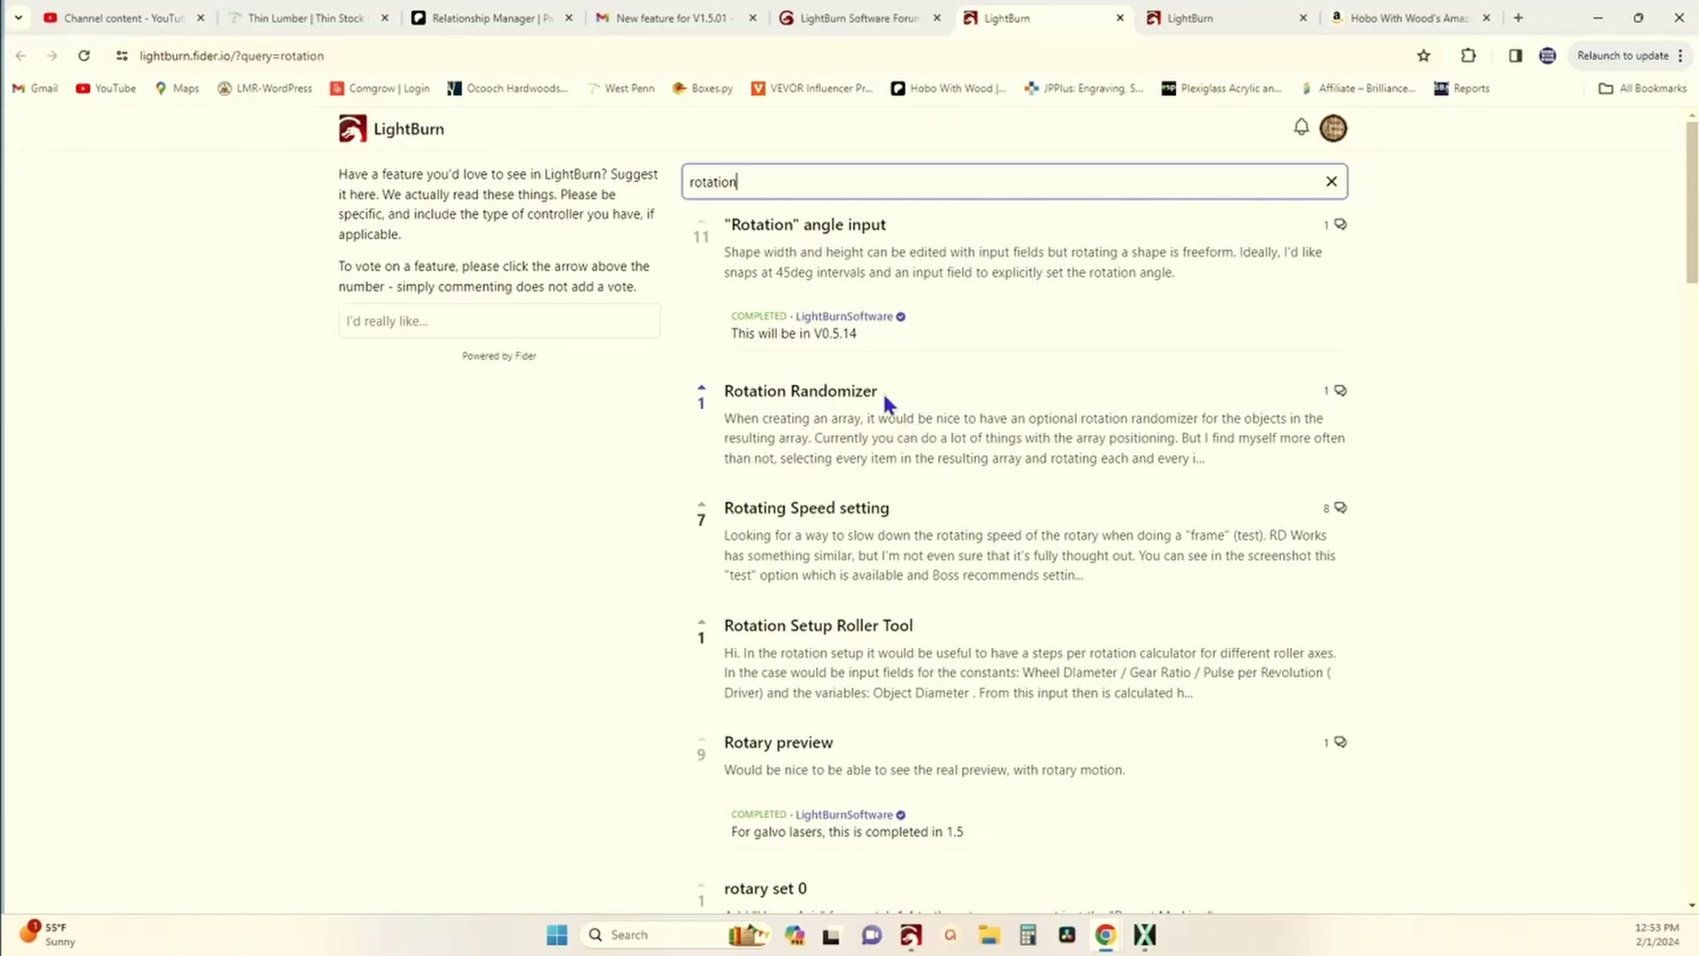
- Open the Rotation Randomizer suggestion to read its description and discussion, and return to the rotation search results at its vote count
click(842, 392)
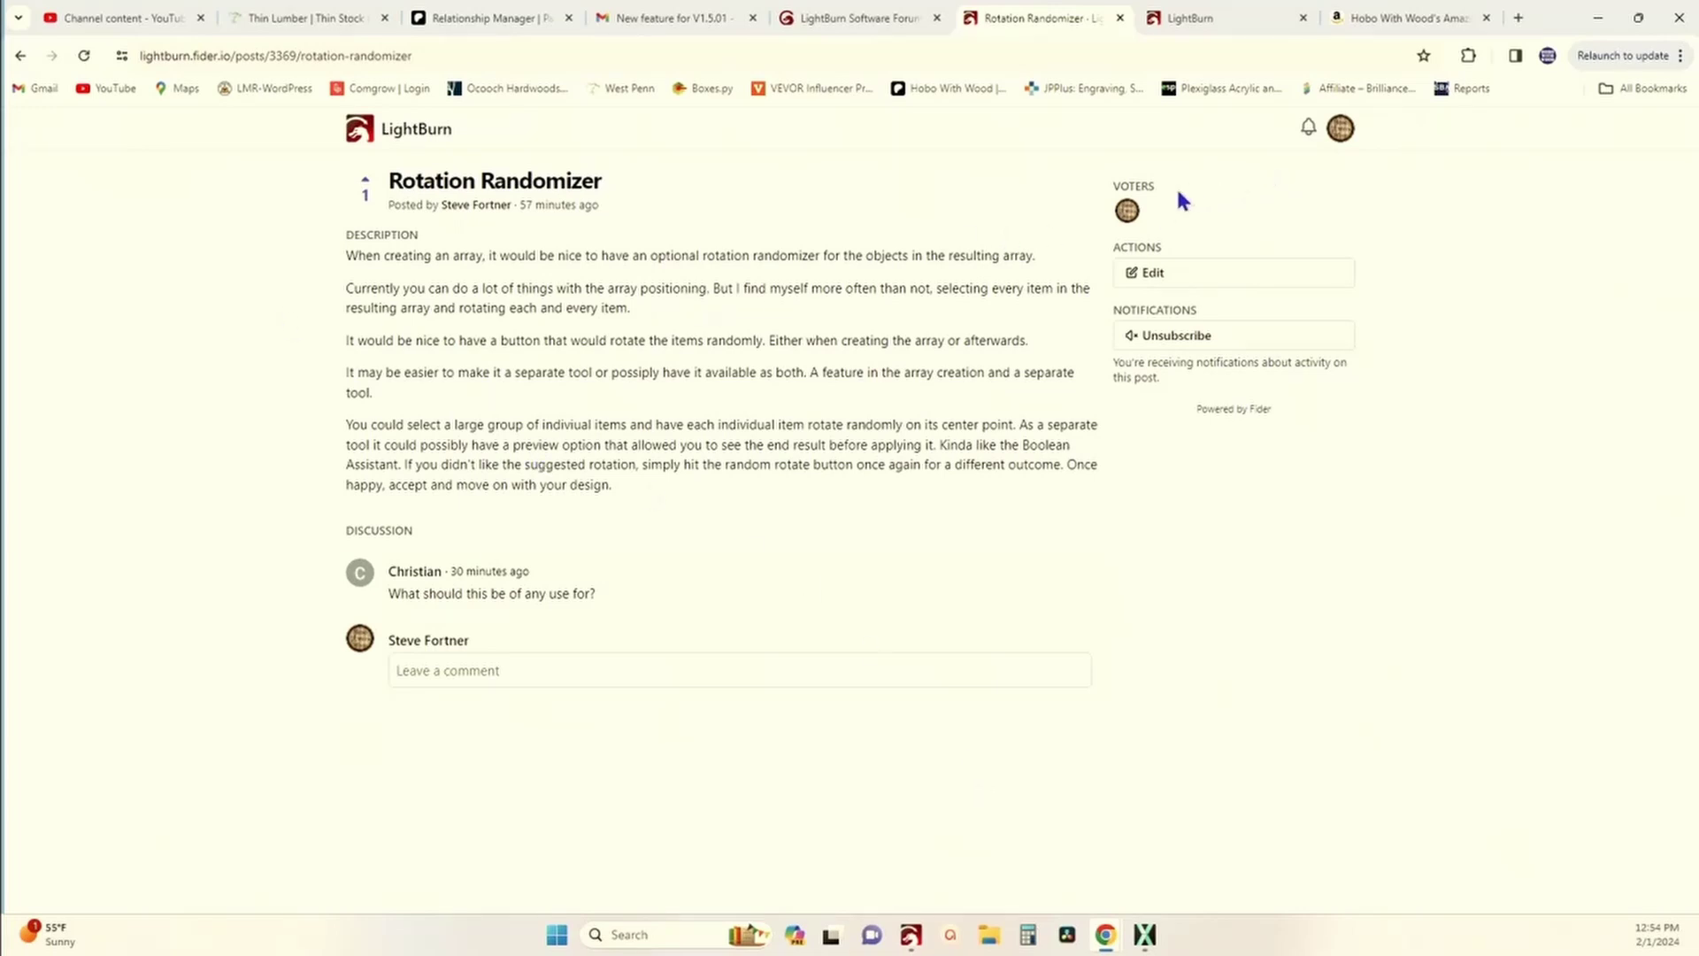
click(20, 55)
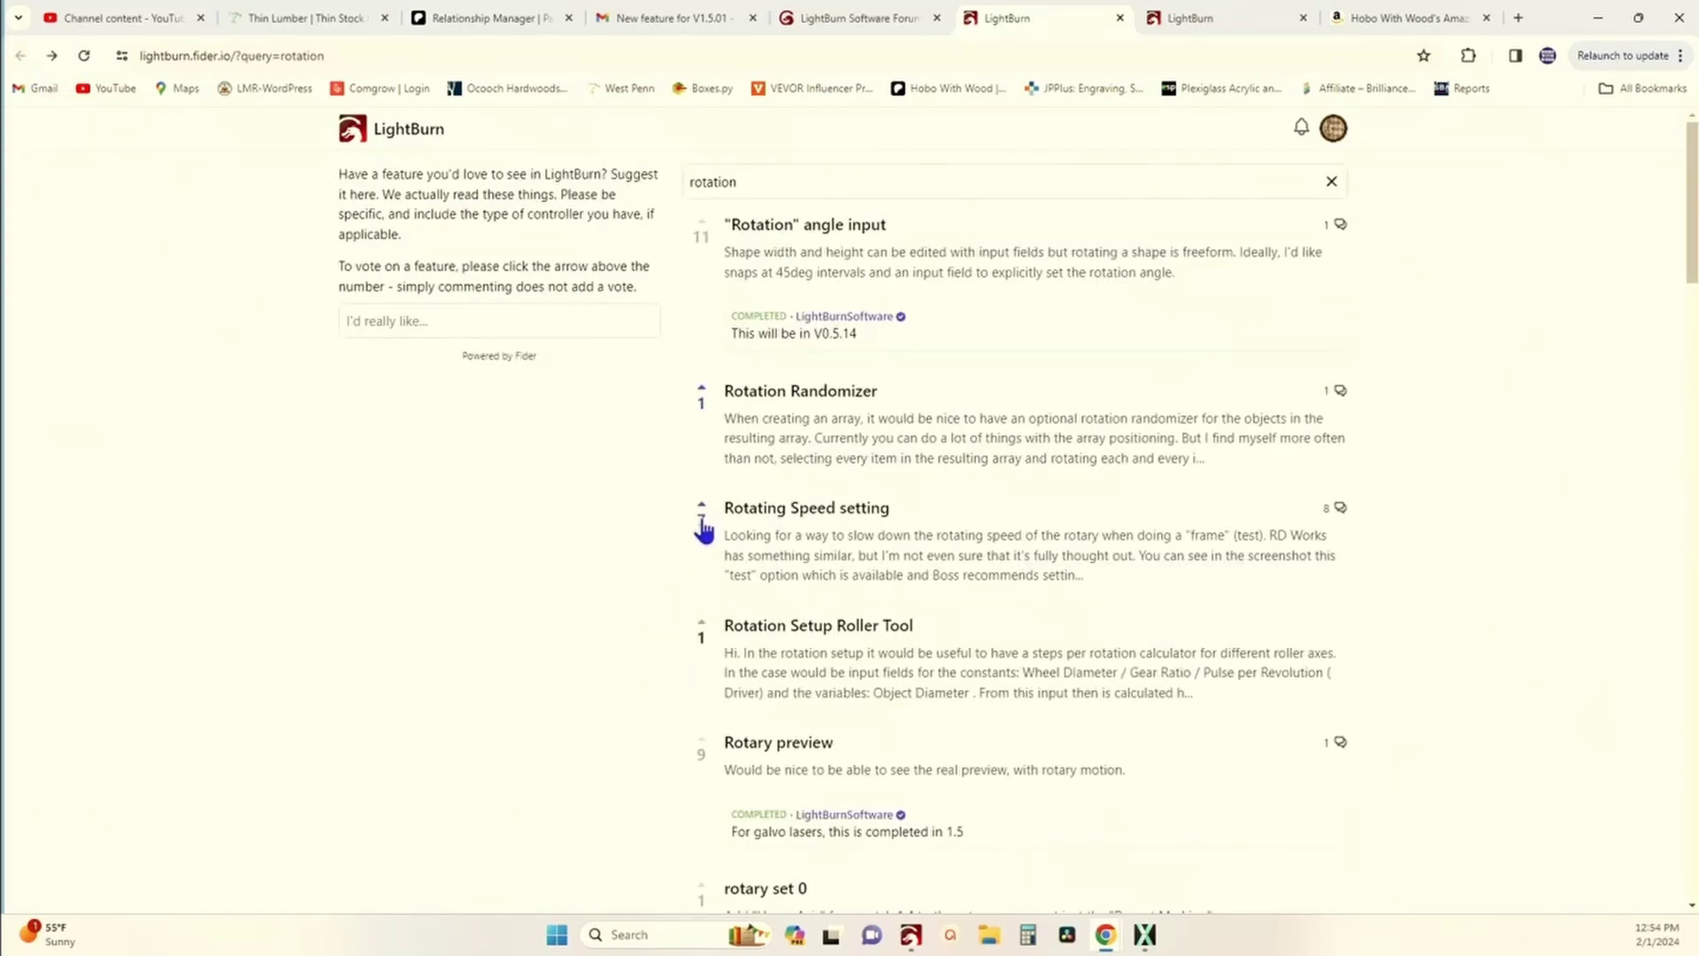
click(699, 391)
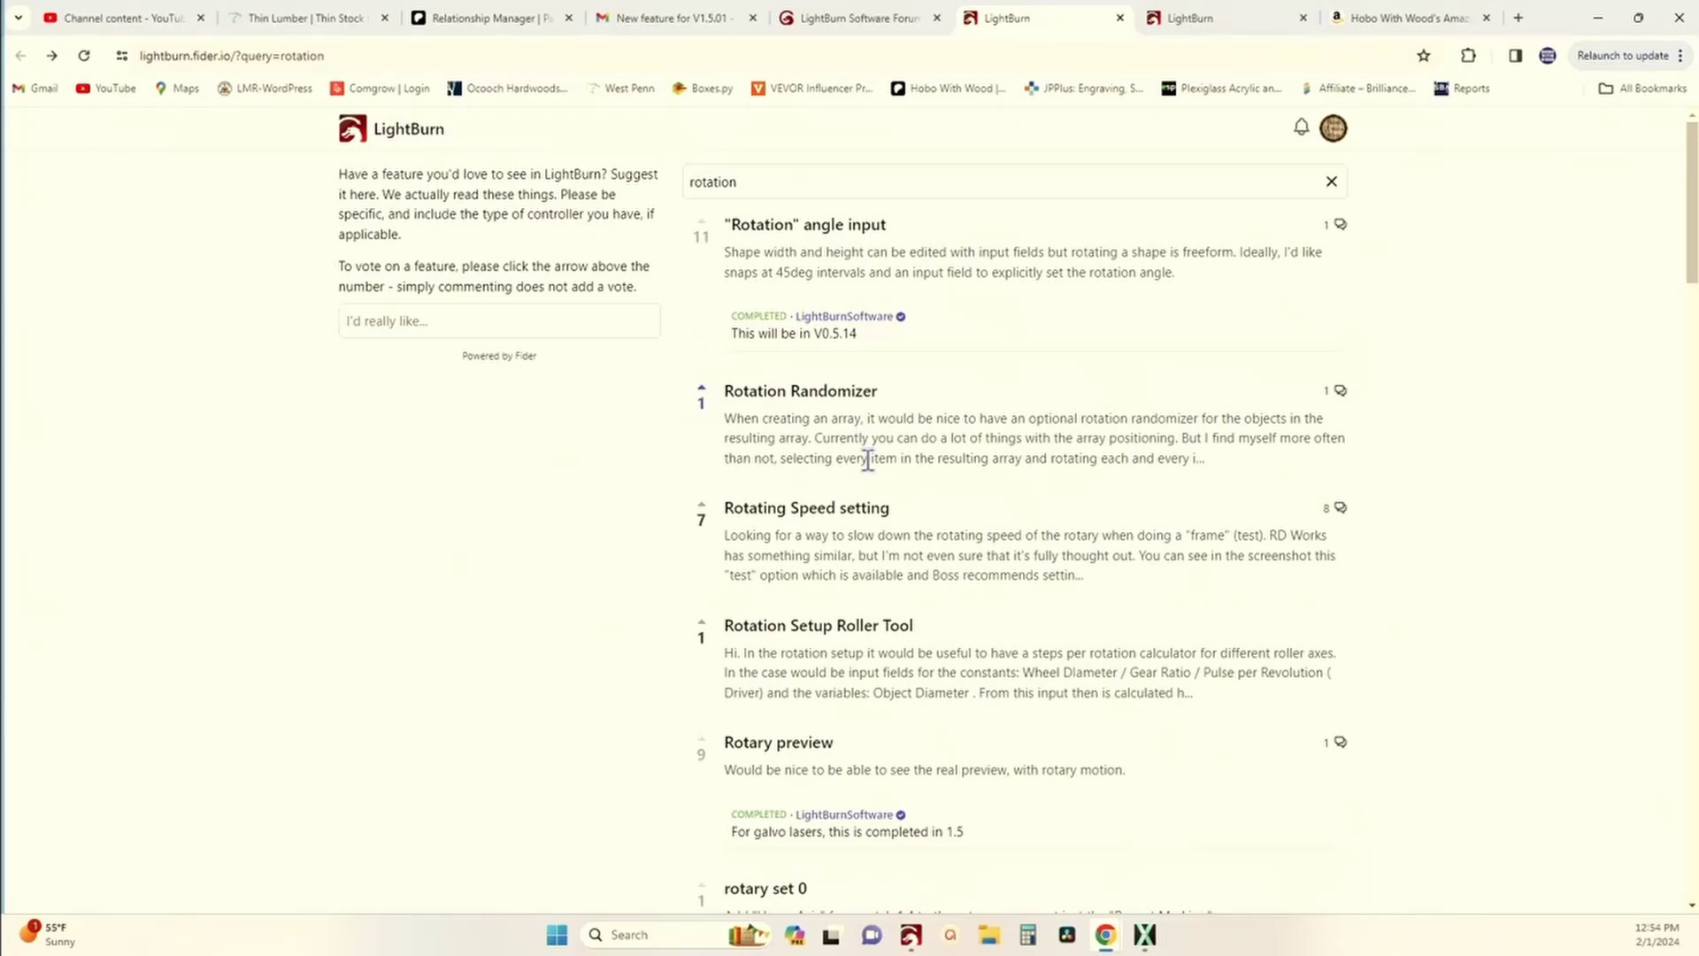